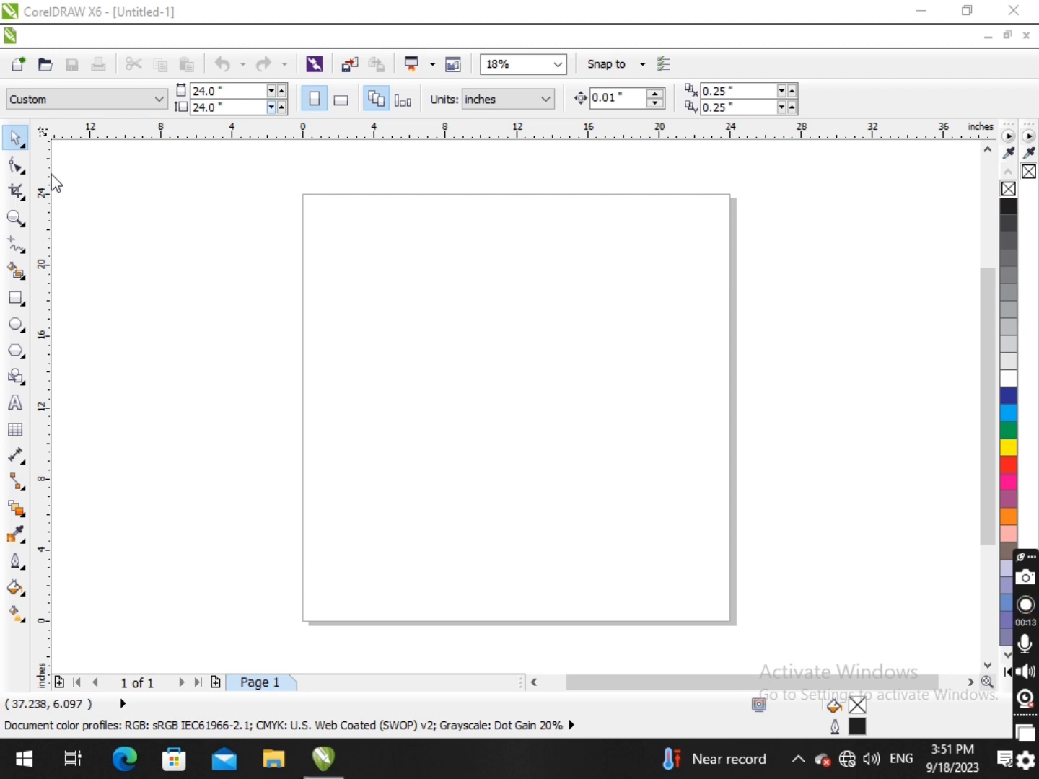
{"action": "left_click", "coordinate": [13, 170]}
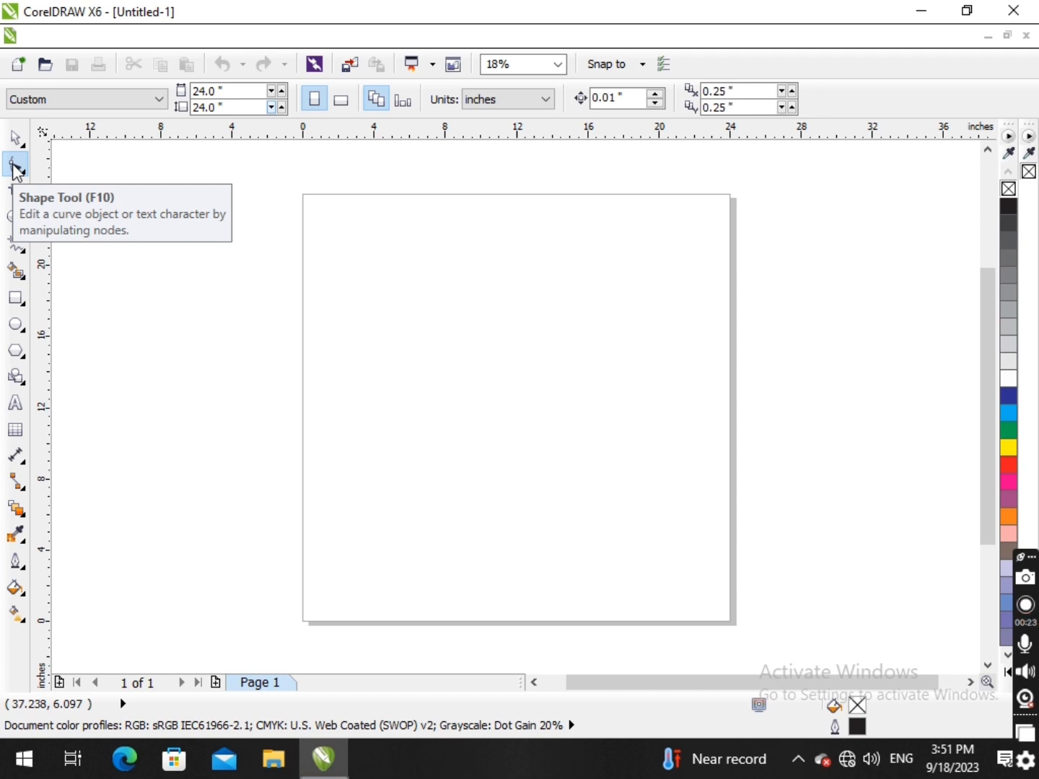
{"action": "left_click", "coordinate": [14, 165]}
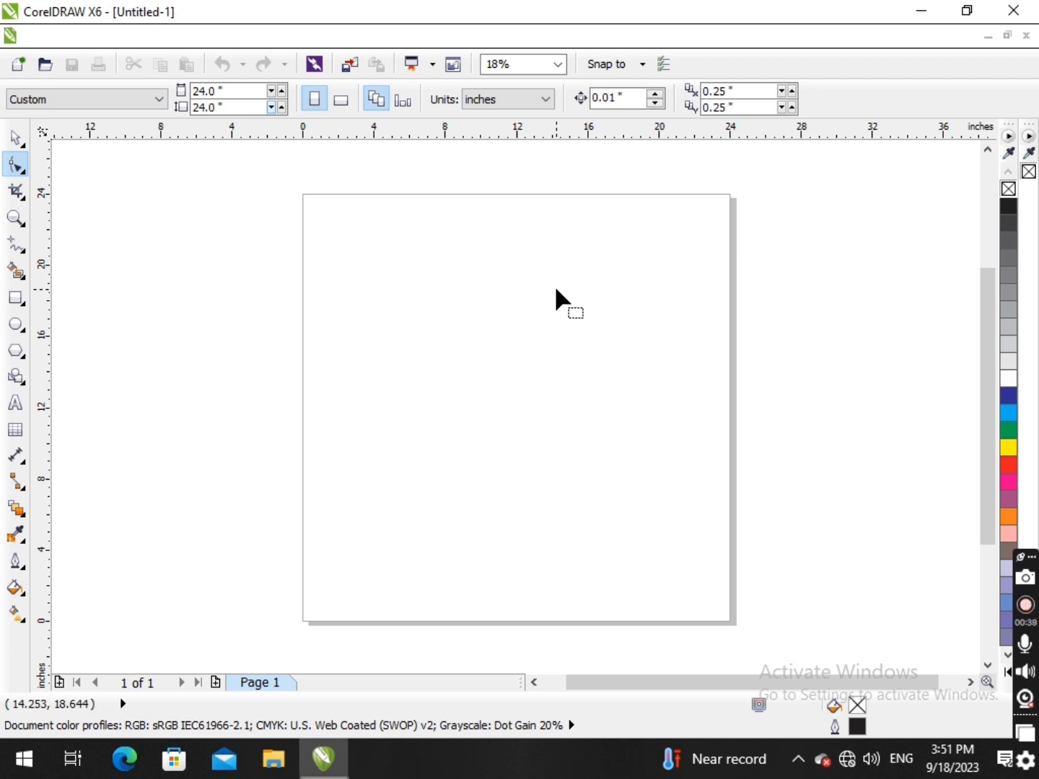
{"action": "left_click", "coordinate": [17, 132]}
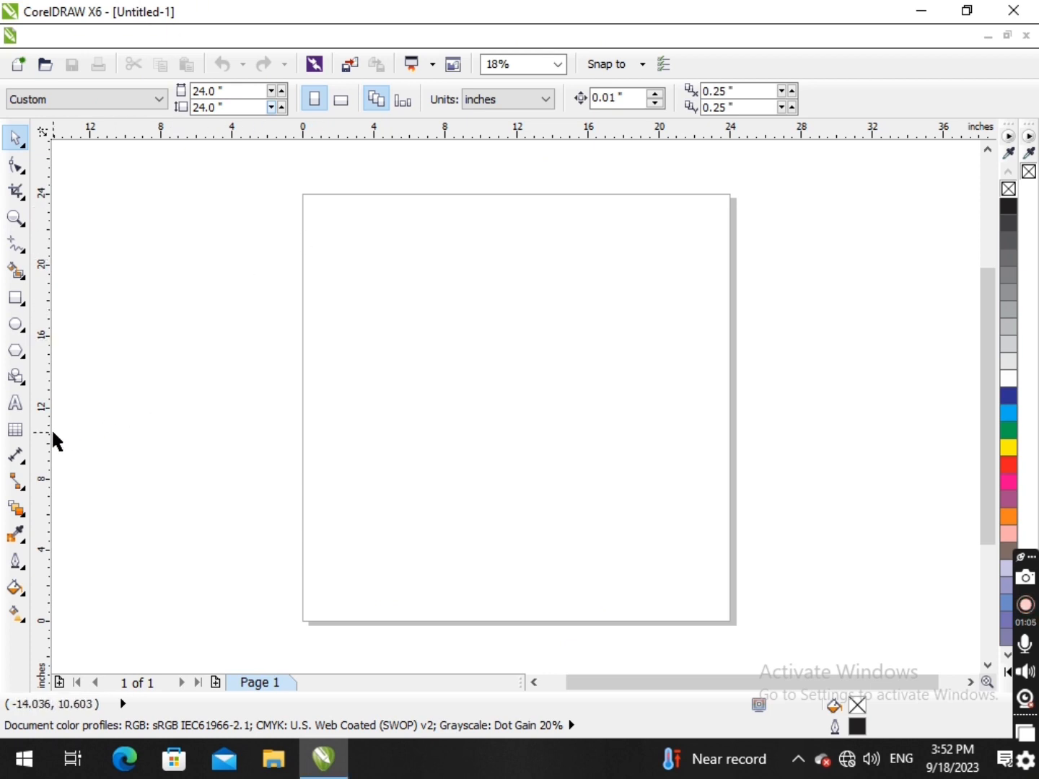
- Add the artistic text "a" on the page and enlarge it to about 9 inches wide and 10.2 inches high
{"action": "left_click", "coordinate": [15, 405]}
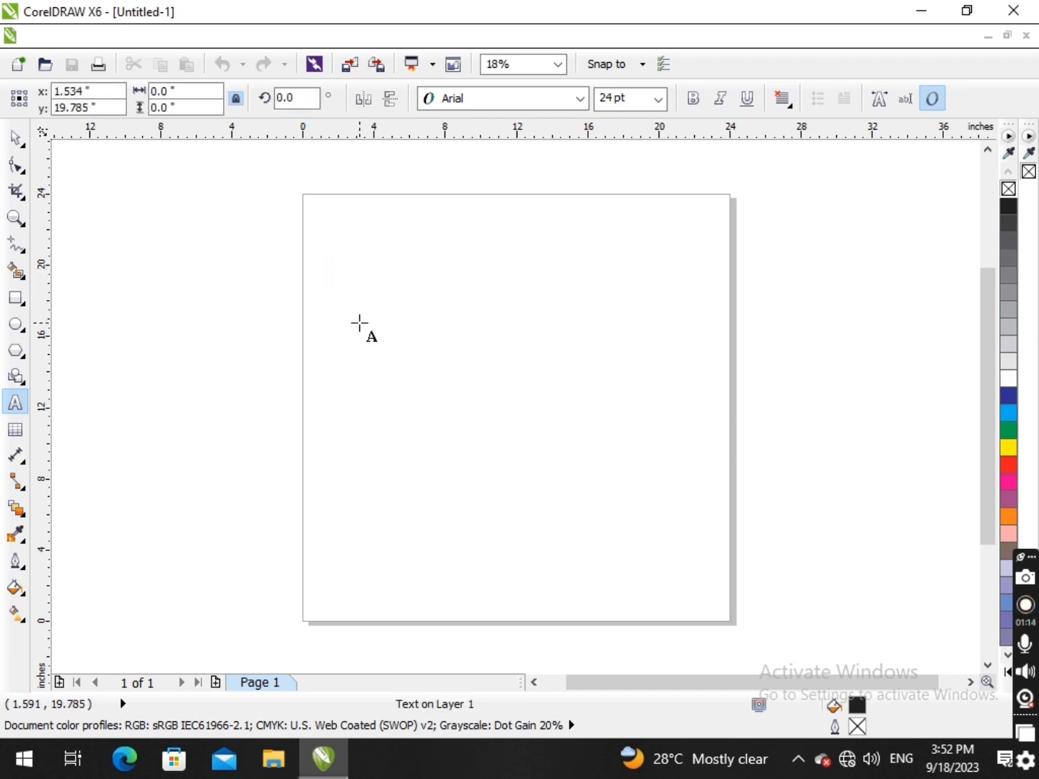
{"action": "type", "text": "a"}
{"action": "left_click_drag", "start_coordinate": [343, 280], "coordinate": [599, 456]}
{"action": "left_click", "coordinate": [16, 138]}
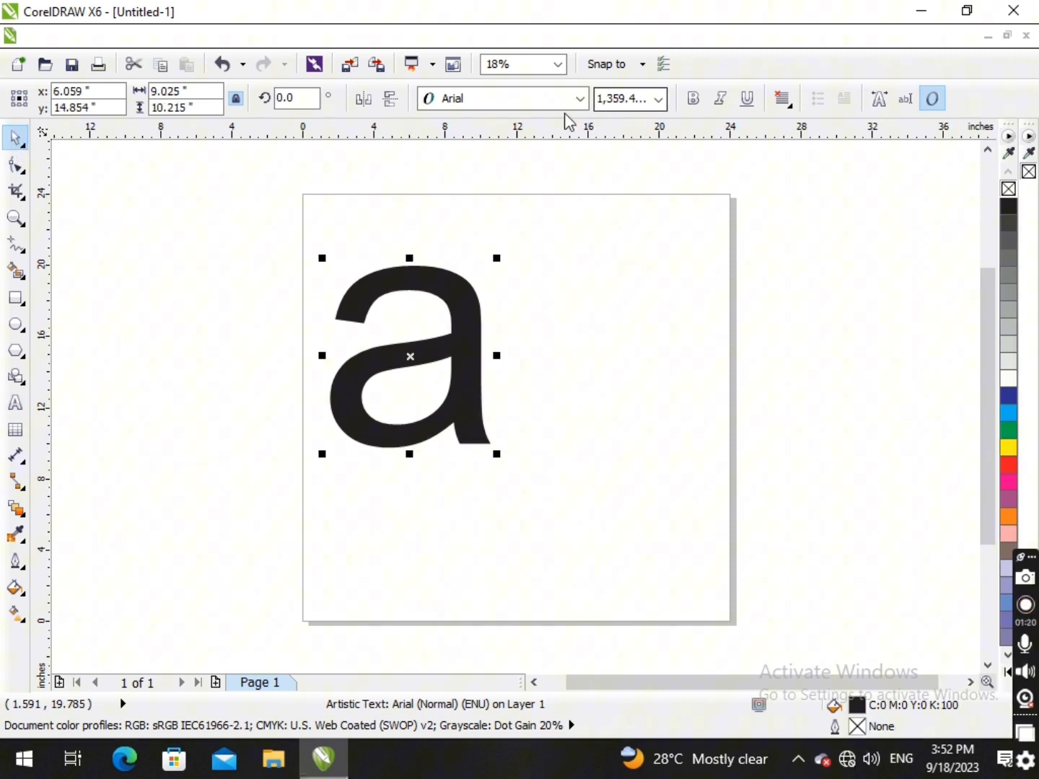
- Set the letter's font to Arial Black and move it to the upper middle of the page
{"action": "left_click", "coordinate": [579, 100]}
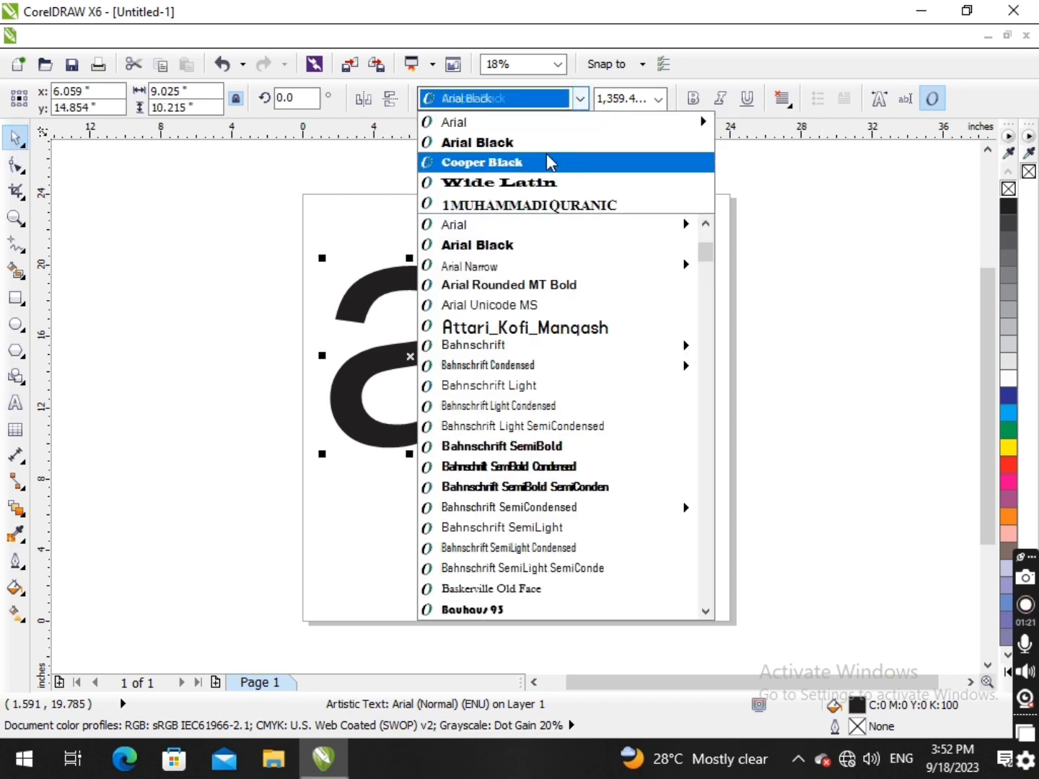
{"action": "left_click", "coordinate": [543, 144]}
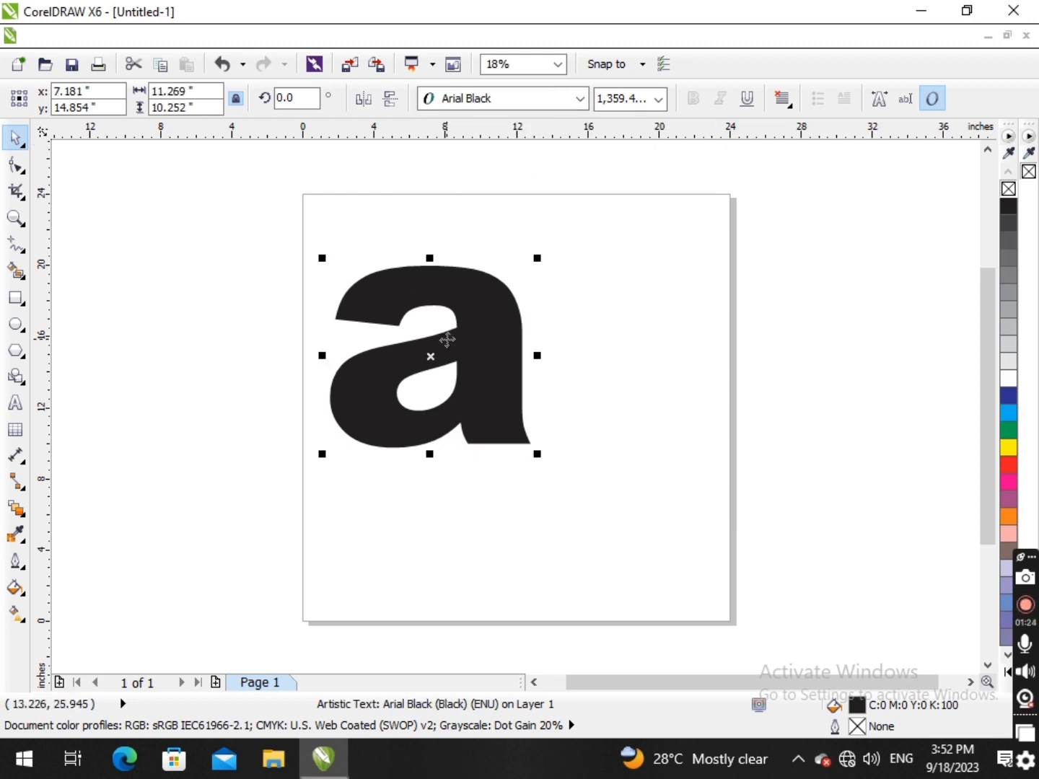
{"action": "left_click_drag", "start_coordinate": [462, 359], "coordinate": [534, 323]}
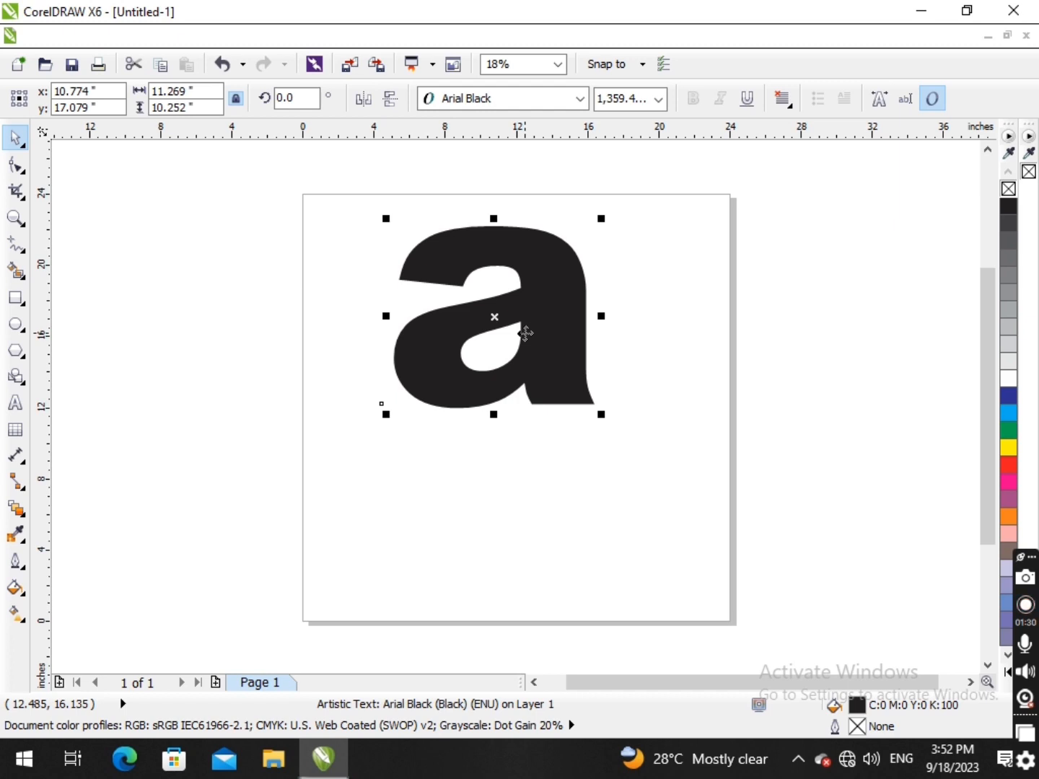
- Convert the letter "a" to curves and activate the Shape tool for node editing
{"action": "right_click", "coordinate": [531, 297]}
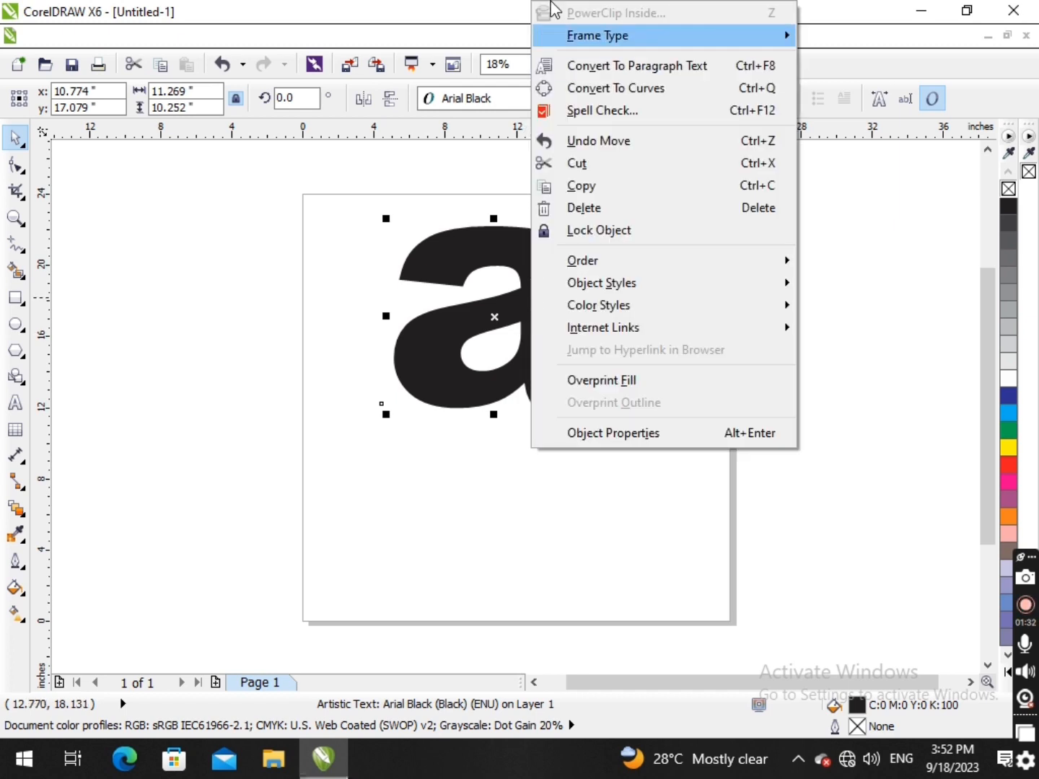
{"action": "left_click", "coordinate": [606, 89]}
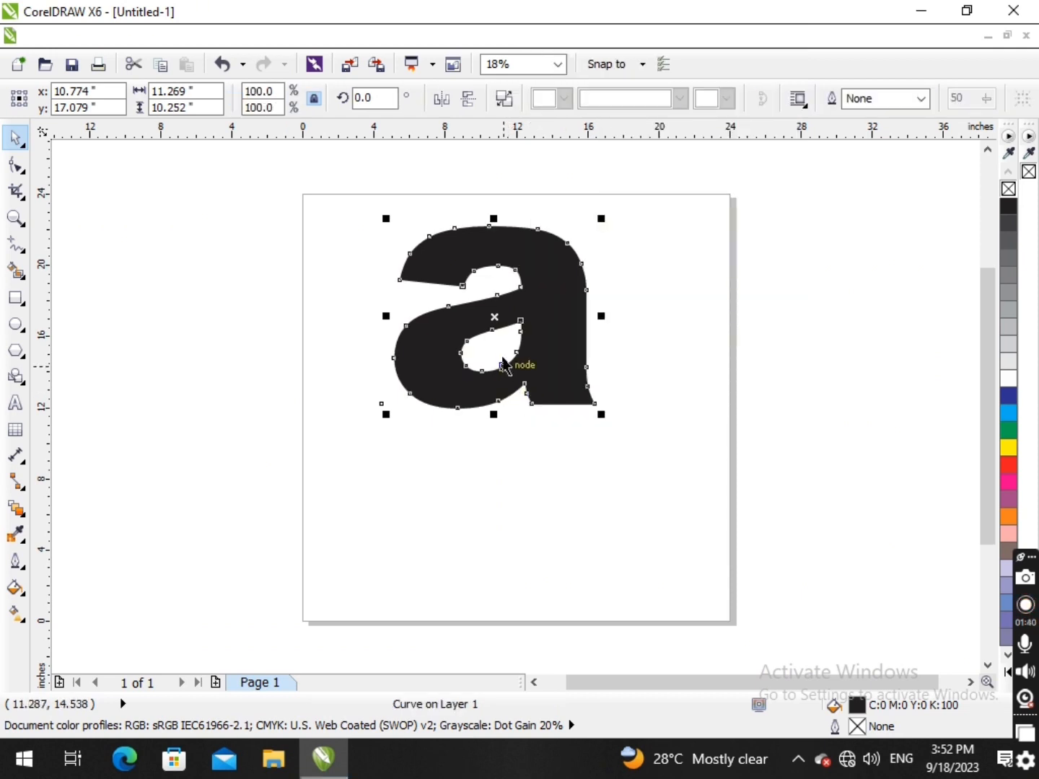
{"action": "left_click", "coordinate": [13, 168]}
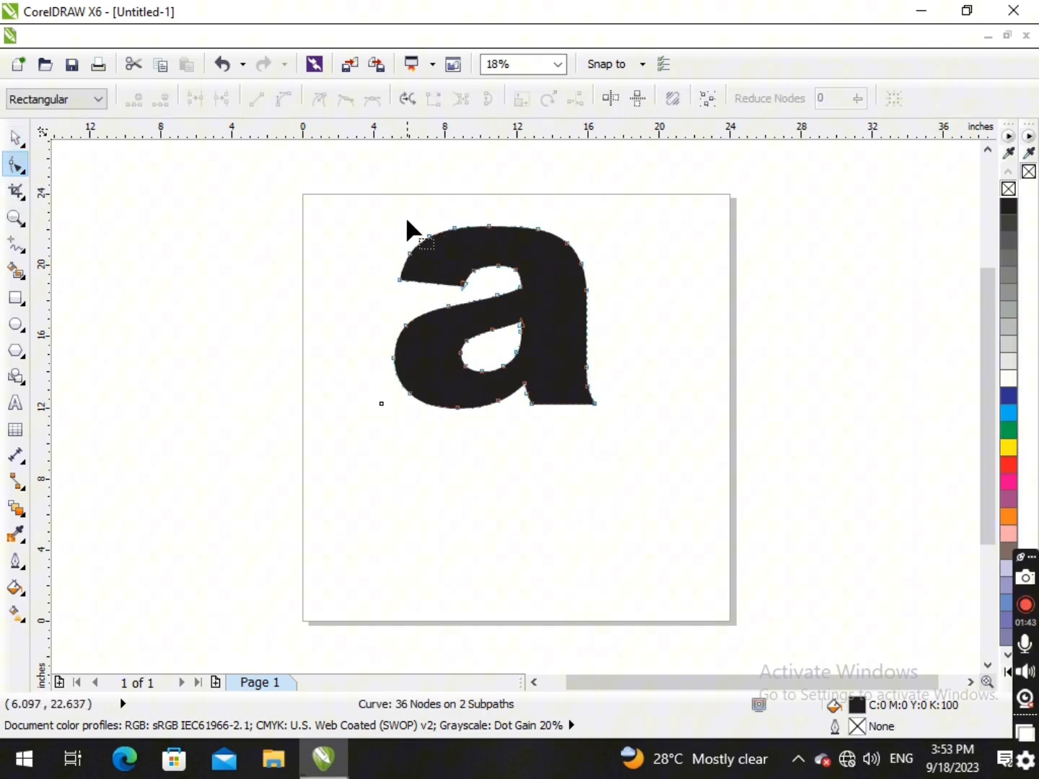
{"action": "scroll", "coordinate": [409, 225], "scroll_direction": "up", "scroll_amount": 2}
{"action": "left_click_drag", "start_coordinate": [306, 305], "coordinate": [447, 387]}
{"action": "left_click_drag", "start_coordinate": [466, 192], "coordinate": [620, 263]}
{"action": "scroll", "coordinate": [726, 271], "scroll_direction": "down", "scroll_amount": 2}
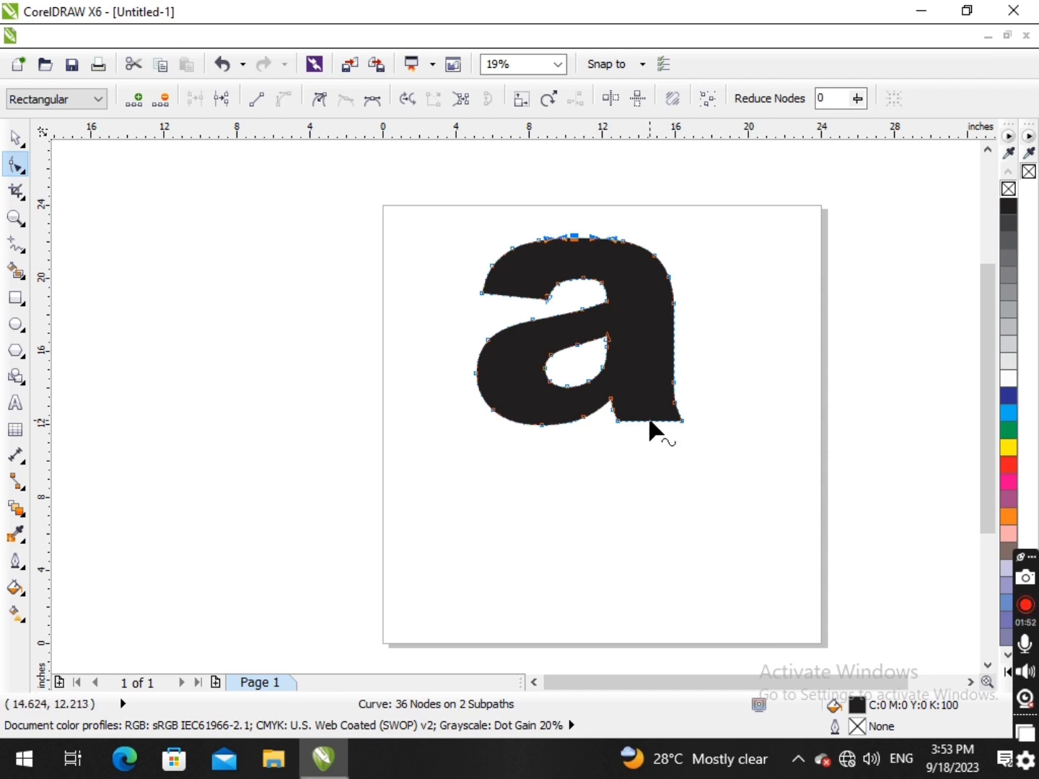
- Pull the outer corner node at the stem's foot right and slightly down to about (19.4, 11.5) inches, forming a long pointed tail
{"action": "scroll", "coordinate": [650, 422], "scroll_direction": "up", "scroll_amount": 1}
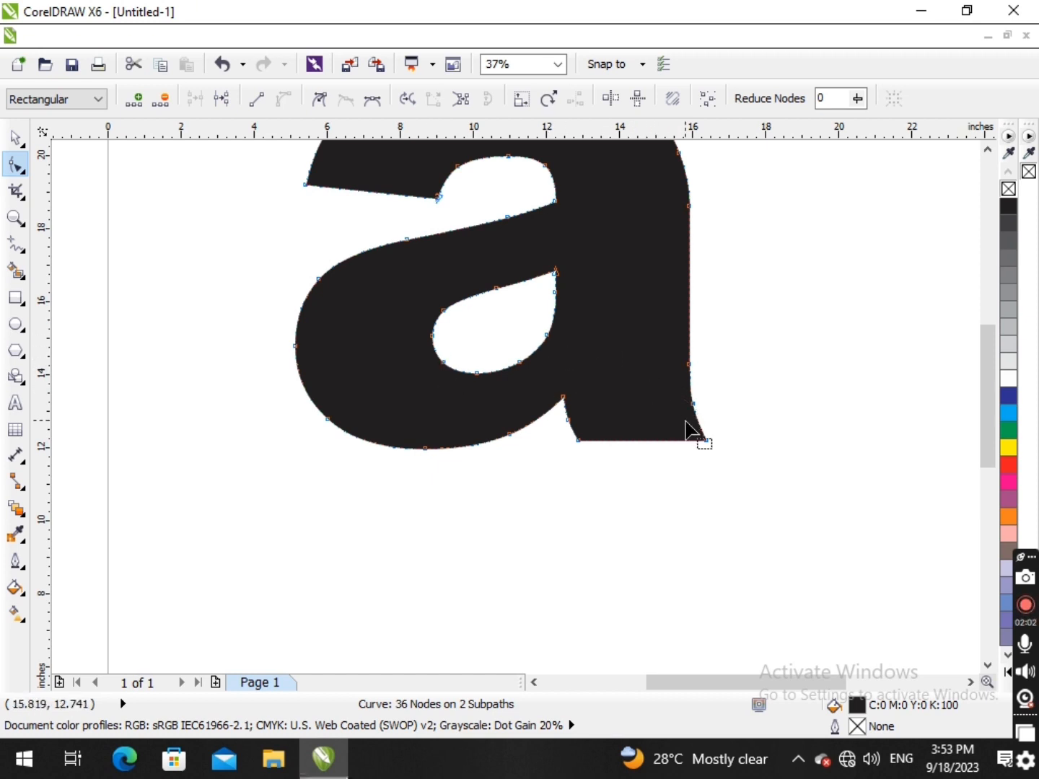
{"action": "scroll", "coordinate": [697, 437], "scroll_direction": "up", "scroll_amount": 1}
{"action": "left_click", "coordinate": [716, 449]}
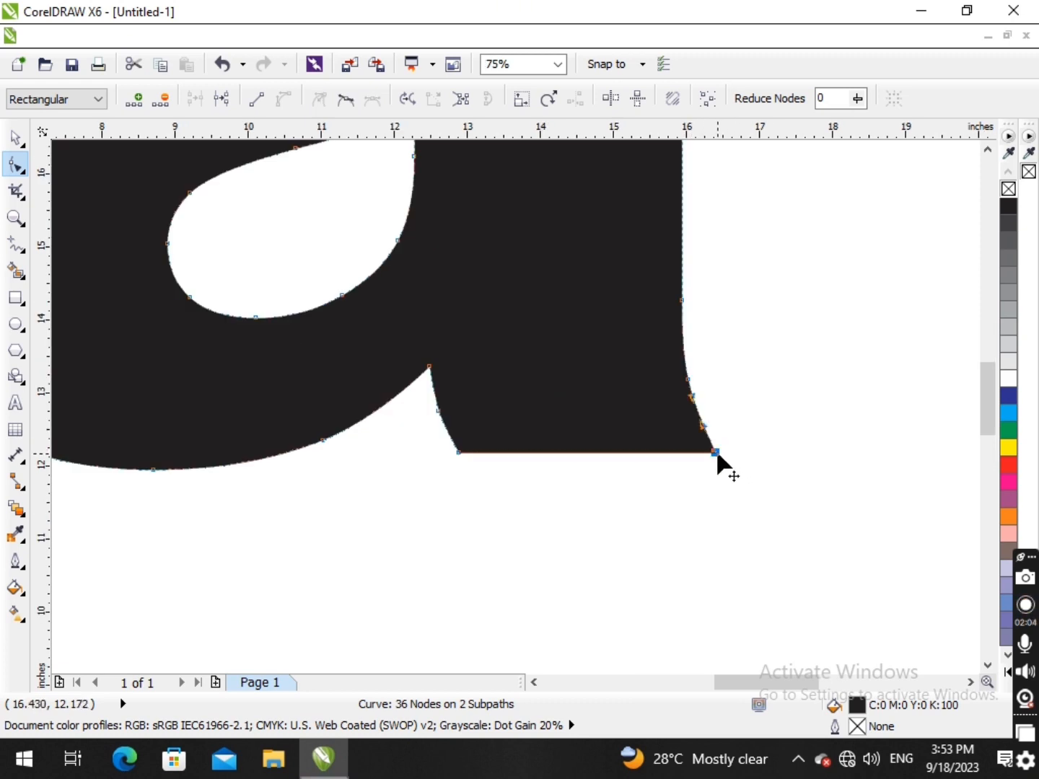
{"action": "left_click_drag", "start_coordinate": [736, 454], "coordinate": [912, 476]}
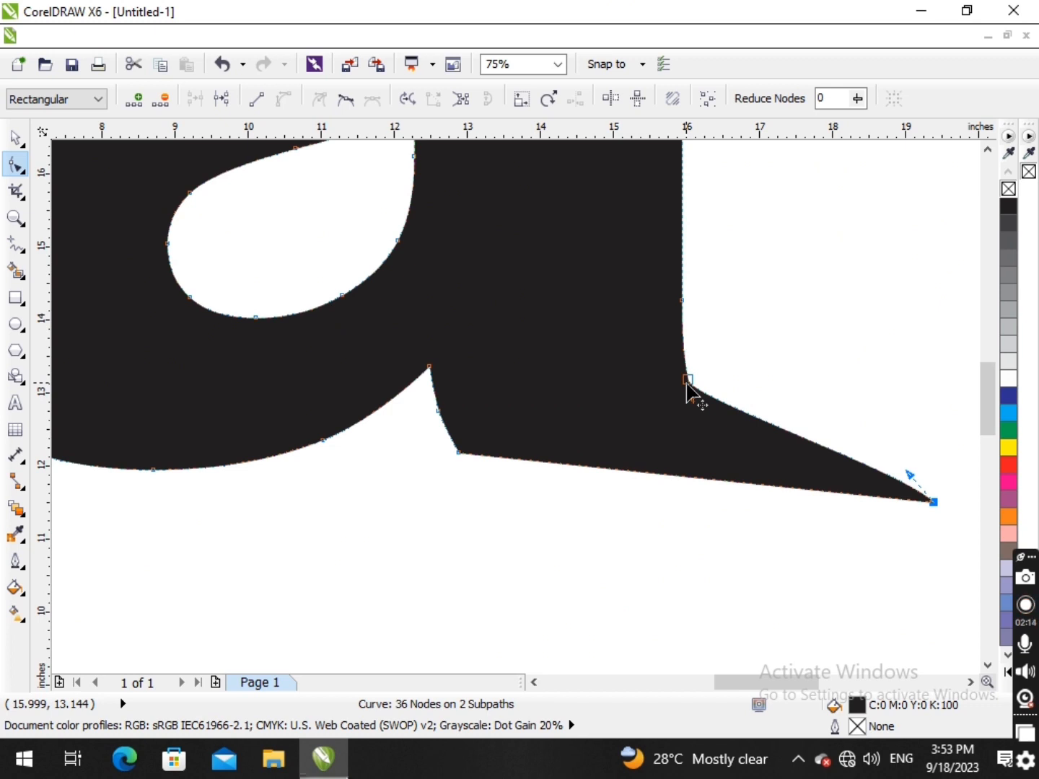
- Delete the node where the stem's outer edge bends into the tail, so the two segments merge into one curve
{"action": "double_click", "coordinate": [687, 382]}
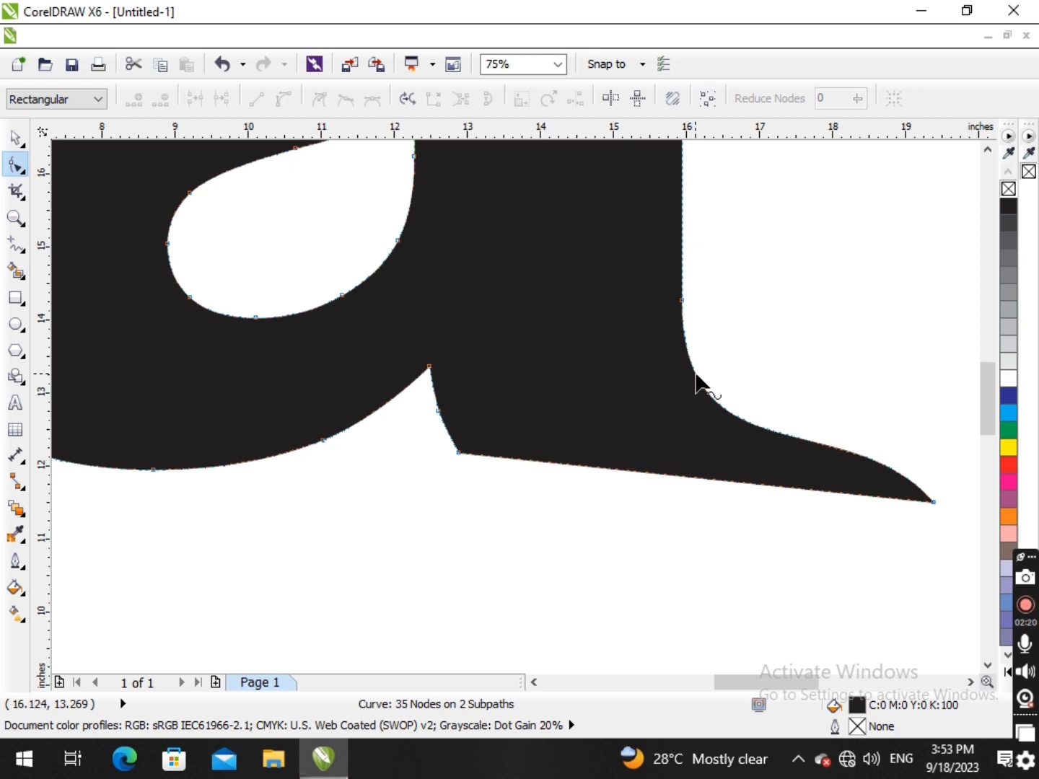
{"action": "double_click", "coordinate": [696, 375]}
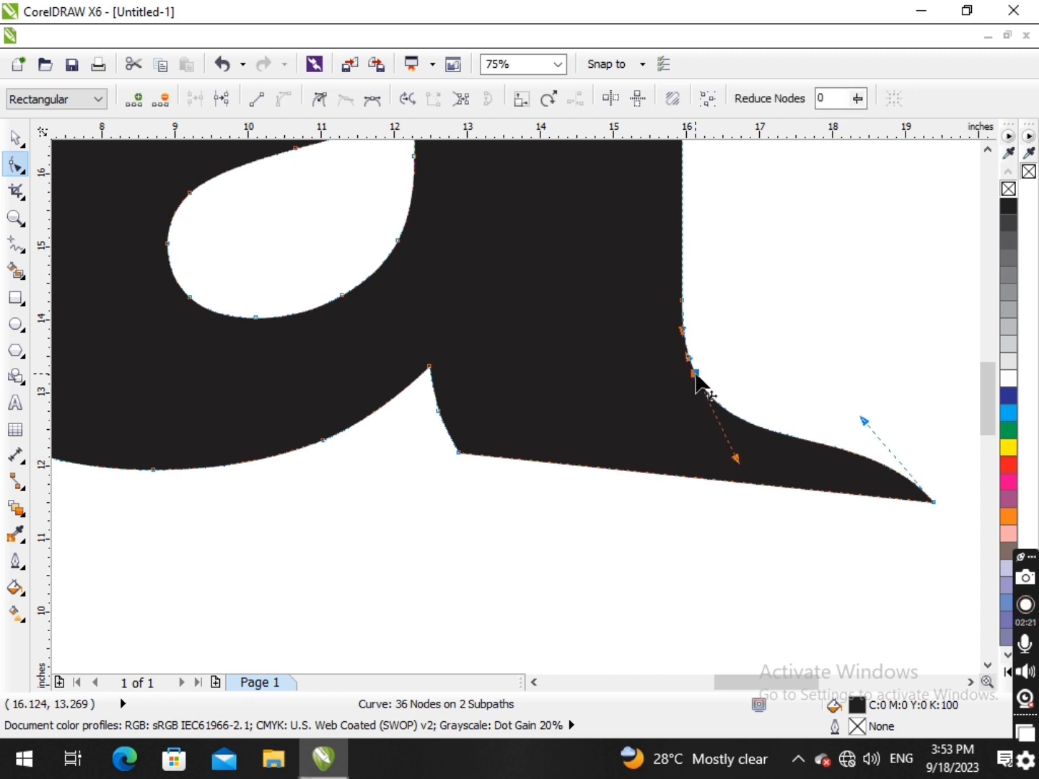
{"action": "double_click", "coordinate": [696, 375]}
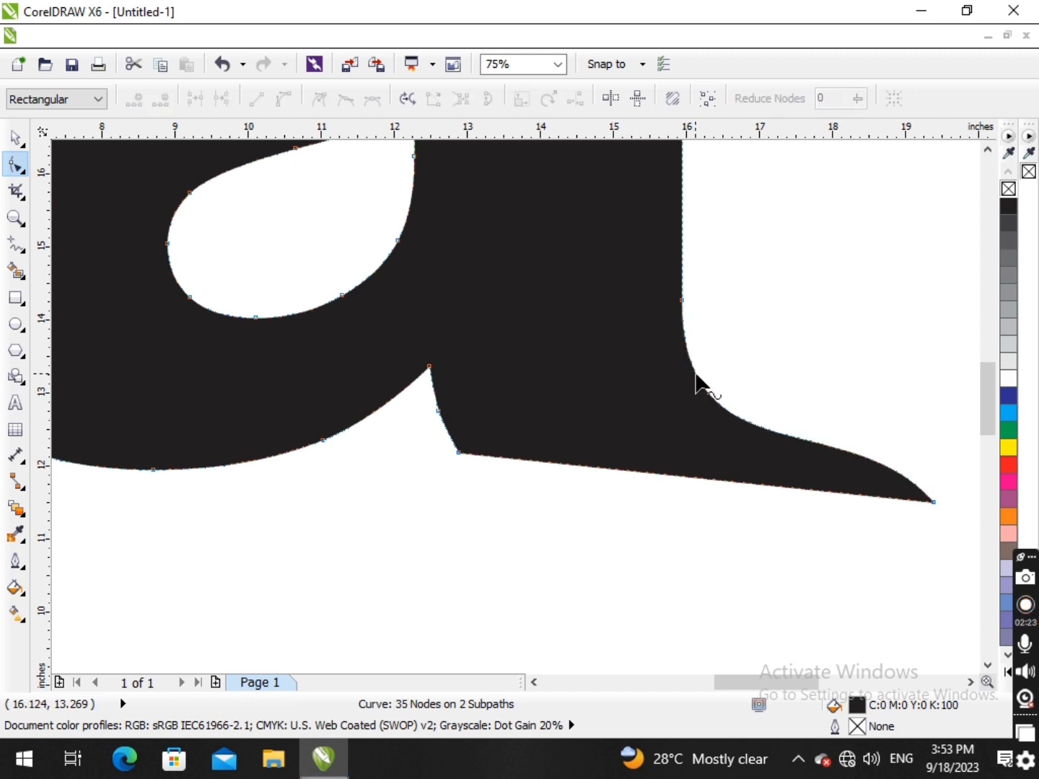
- Reshape the tail's upper edge into a smooth sweep with the curve handles at the stem node and the tail tip
{"action": "left_click", "coordinate": [682, 300]}
{"action": "left_click_drag", "start_coordinate": [851, 407], "coordinate": [810, 454]}
{"action": "left_click_drag", "start_coordinate": [682, 479], "coordinate": [682, 458]}
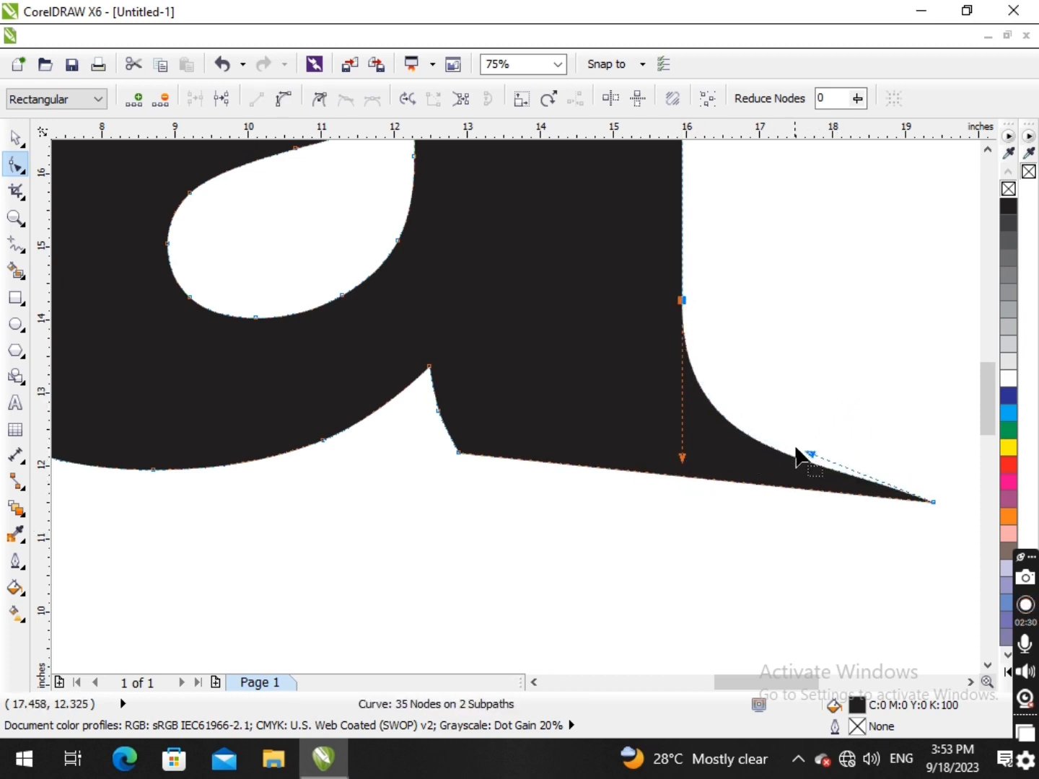
{"action": "left_click_drag", "start_coordinate": [808, 458], "coordinate": [805, 455]}
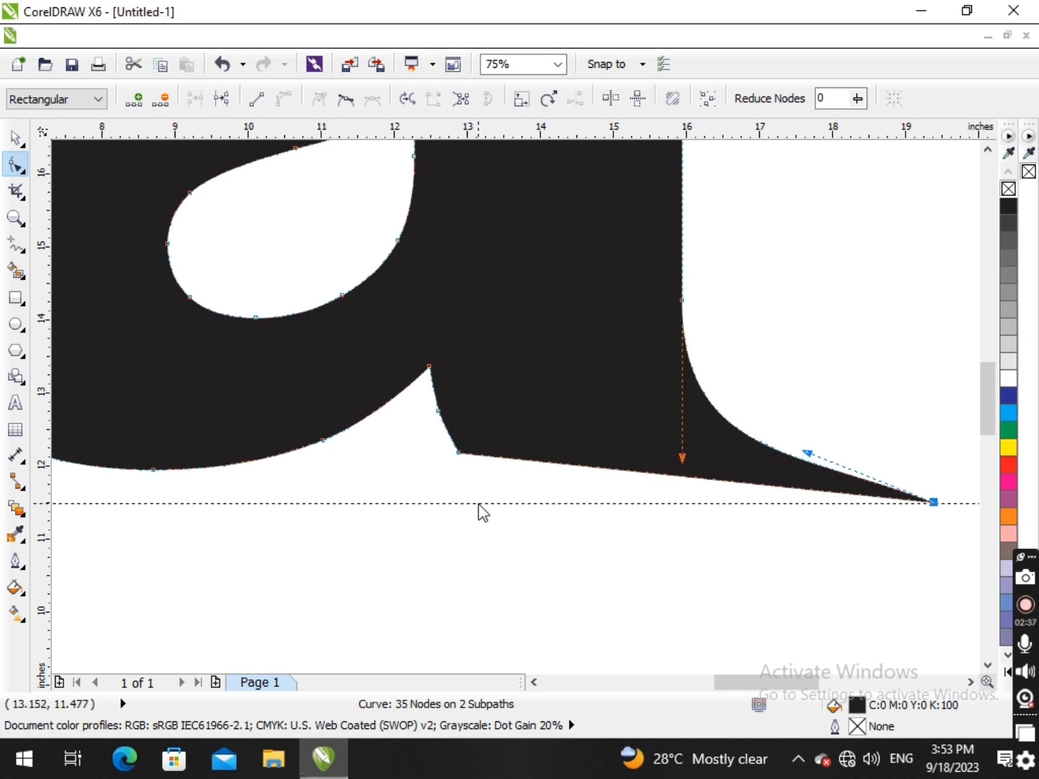
- Place a horizontal guideline through the tail tip at about 11.5 inches and move the foot's inner corner node down onto it
{"action": "left_click", "coordinate": [479, 507]}
{"action": "left_click_drag", "start_coordinate": [462, 452], "coordinate": [491, 505]}
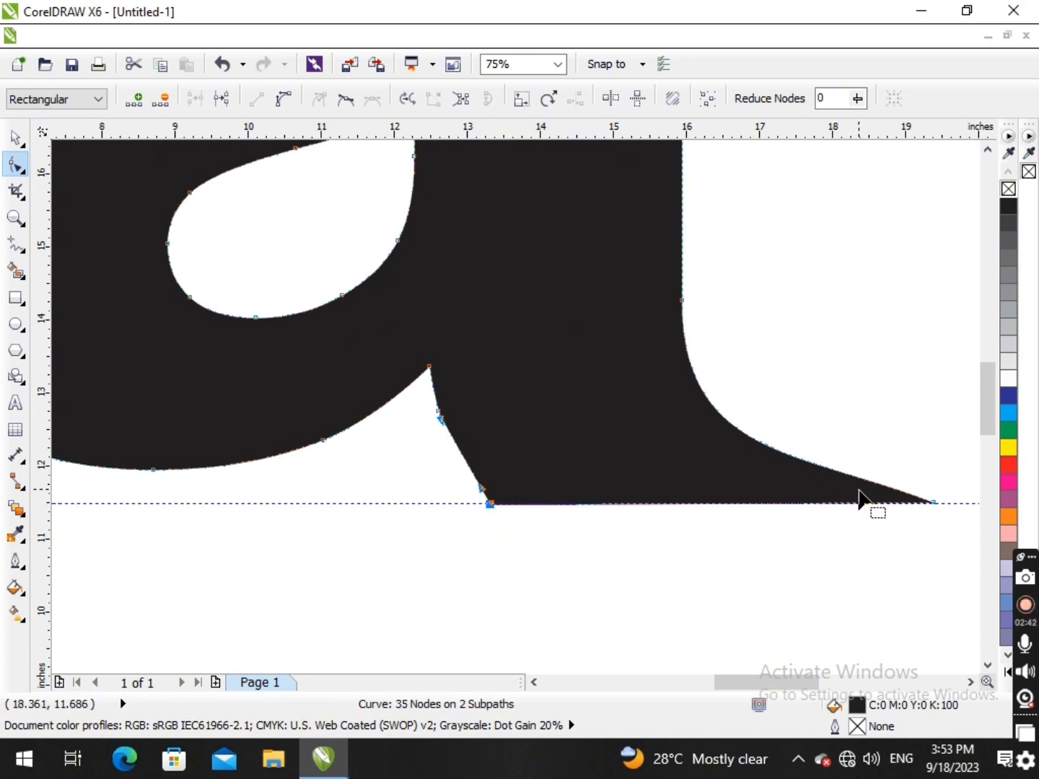
- Delete the middle node and the bottom corner node on the foot's inner edge, leaving one curve to the tail tip
{"action": "left_click", "coordinate": [438, 411]}
{"action": "key", "text": "Delete"}
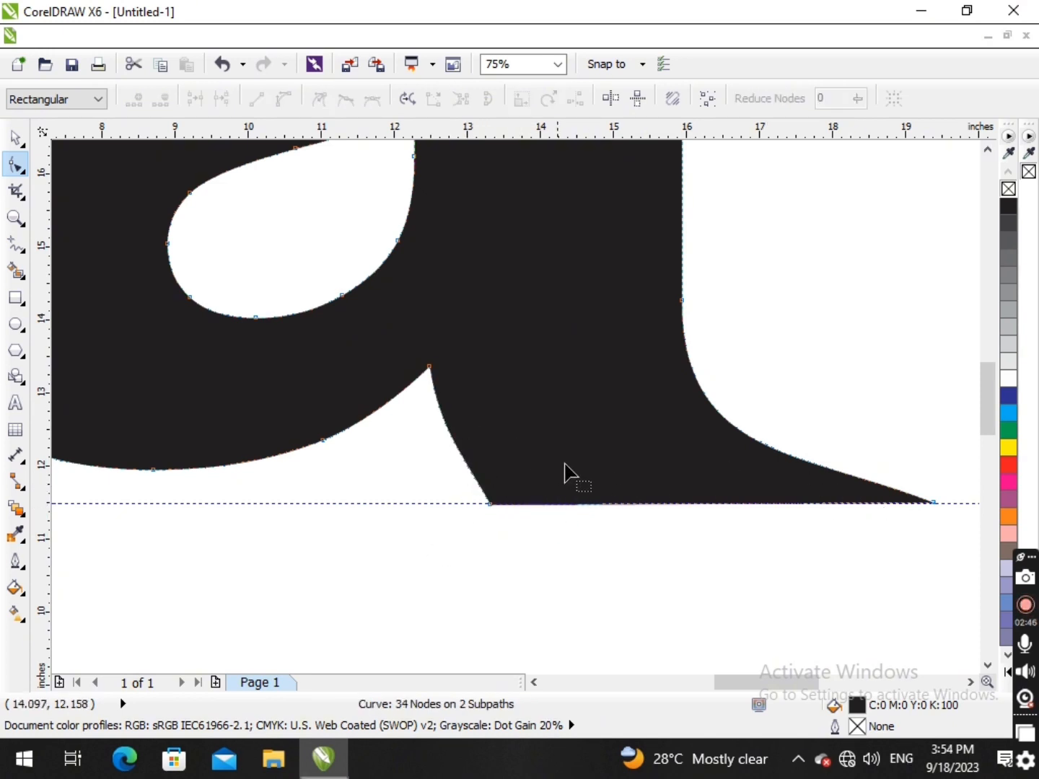
{"action": "scroll", "coordinate": [647, 489], "scroll_direction": "down", "scroll_amount": 1}
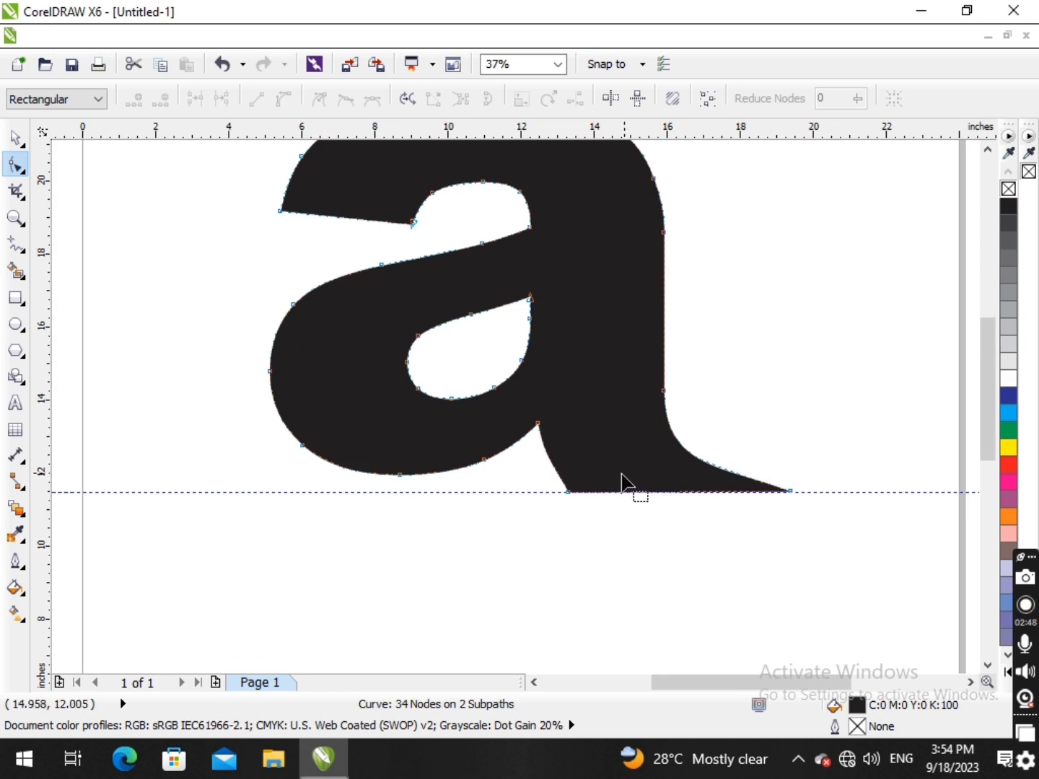
{"action": "scroll", "coordinate": [563, 503], "scroll_direction": "up", "scroll_amount": 1}
{"action": "left_click", "coordinate": [548, 500]}
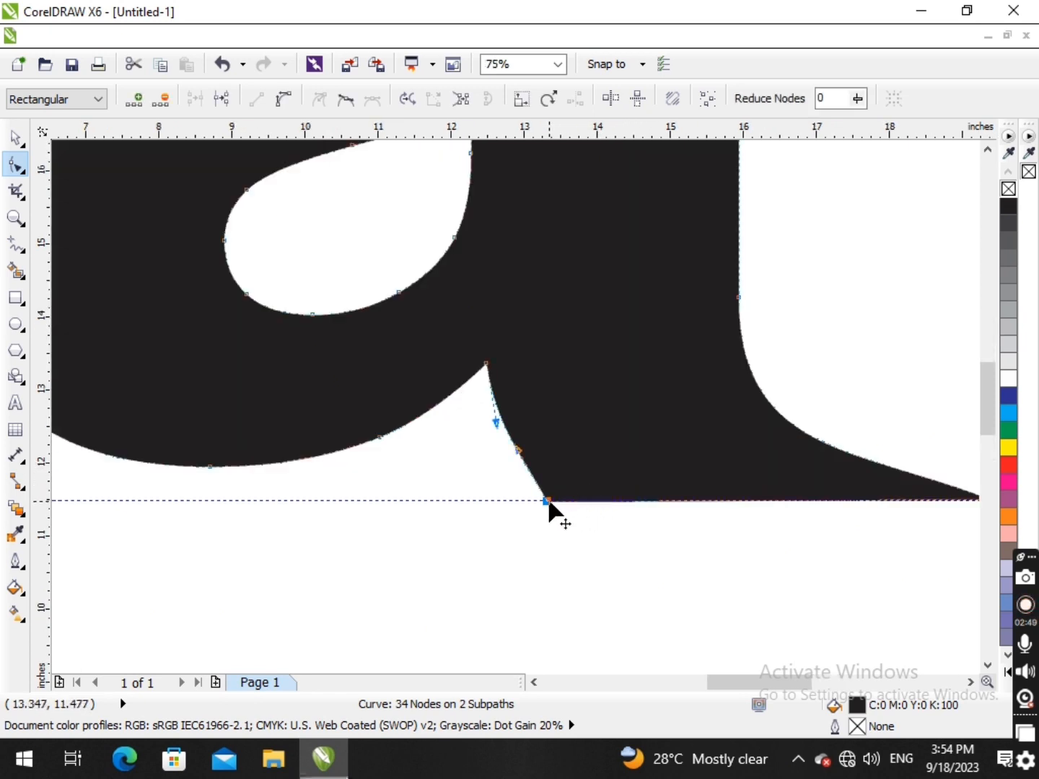
{"action": "key", "text": "Delete"}
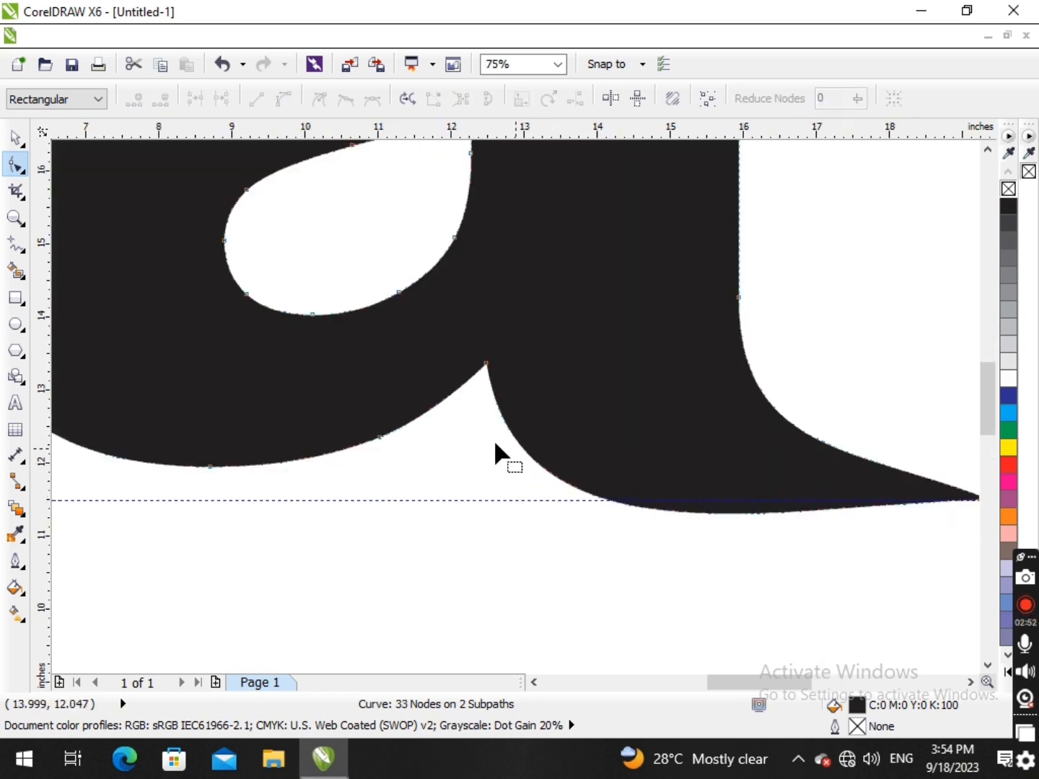
- Shorten the curve handle at the notch between bowl and foot to flatten the tail's lower edge against the guideline
{"action": "scroll", "coordinate": [536, 464], "scroll_direction": "down", "scroll_amount": 1}
{"action": "left_click", "coordinate": [482, 399]}
{"action": "scroll", "coordinate": [506, 475], "scroll_direction": "up", "scroll_amount": 1}
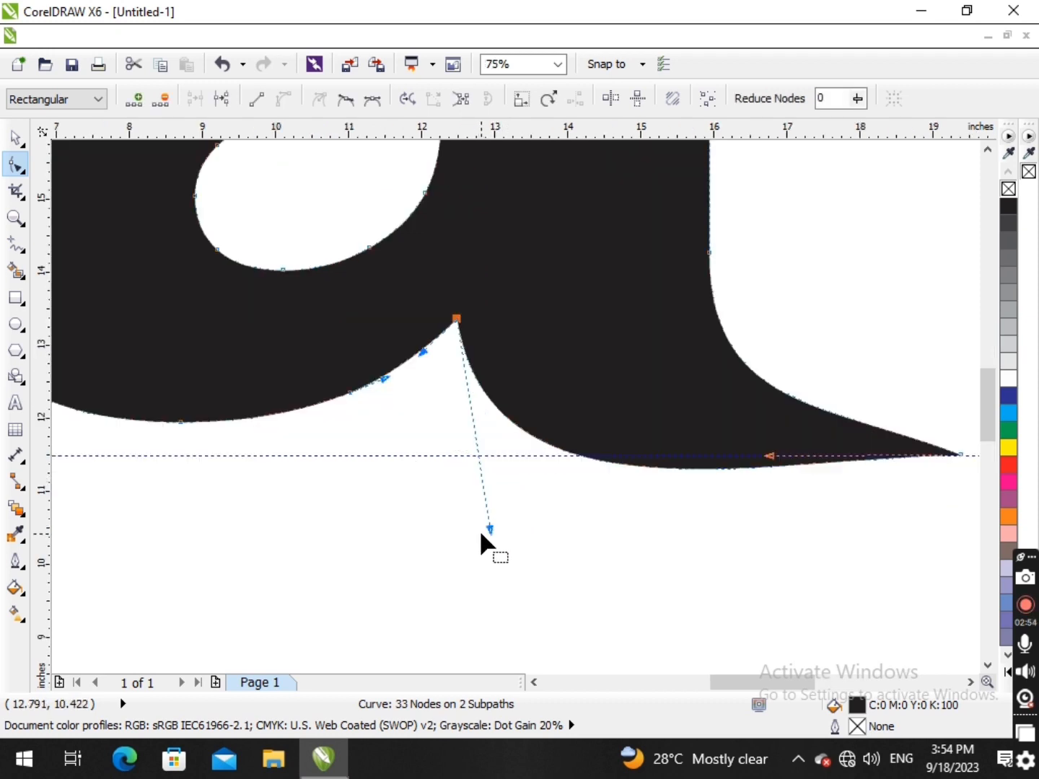
{"action": "left_click_drag", "start_coordinate": [489, 530], "coordinate": [478, 481]}
{"action": "scroll", "coordinate": [505, 469], "scroll_direction": "down", "scroll_amount": 1}
- Deselect the letter and delete the horizontal guideline
{"action": "key", "text": "space"}
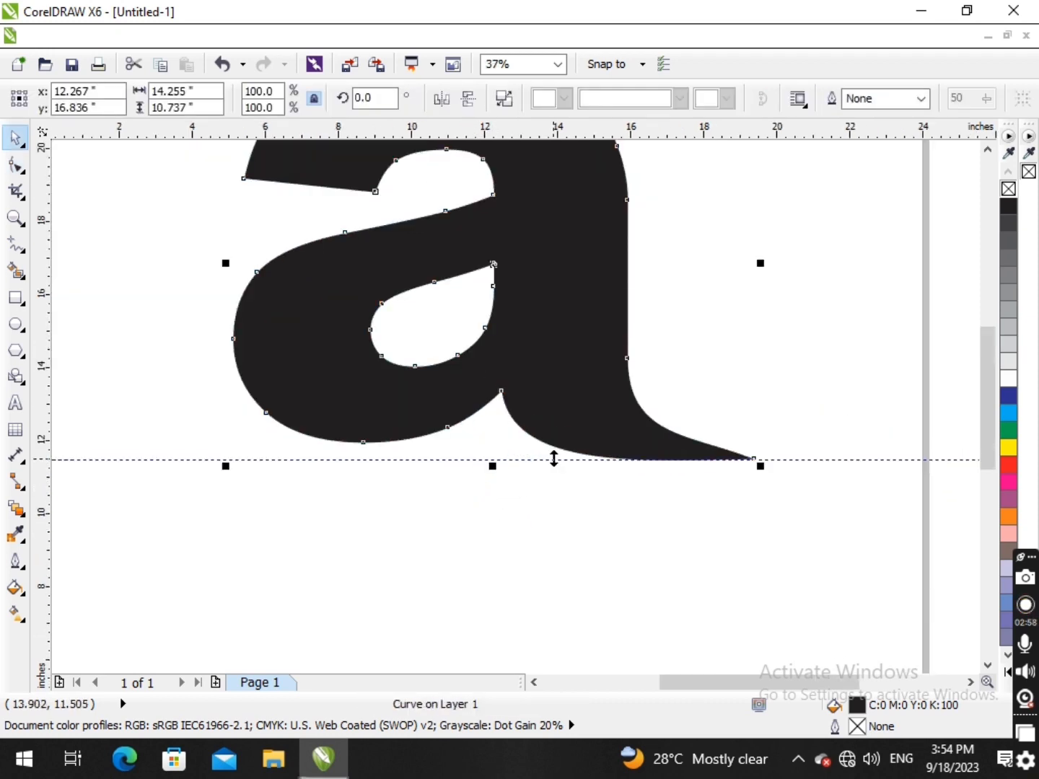
{"action": "key", "text": "space"}
{"action": "key", "text": "space"}
{"action": "left_click", "coordinate": [560, 489]}
{"action": "left_click", "coordinate": [560, 460]}
{"action": "key", "text": "Delete"}
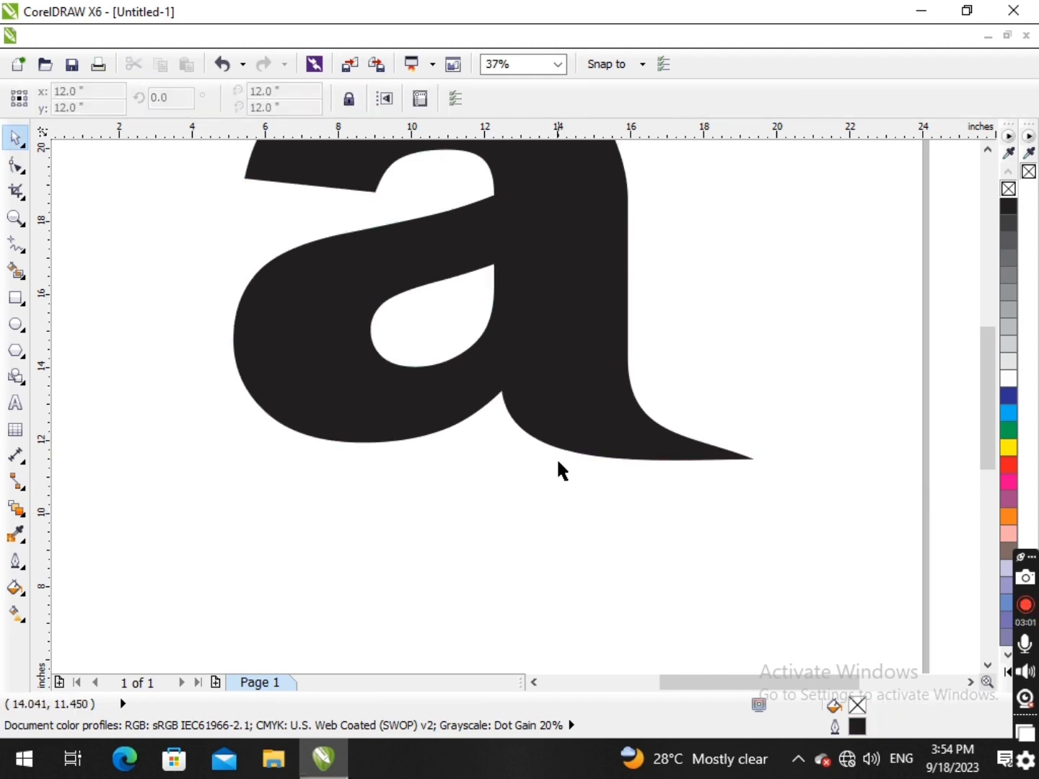
- Delete the inner corner node of the letter's upper terminal with the Shape tool
{"action": "scroll", "coordinate": [571, 473], "scroll_direction": "down", "scroll_amount": 3}
{"action": "scroll", "coordinate": [577, 453], "scroll_direction": "up", "scroll_amount": 1}
{"action": "scroll", "coordinate": [577, 453], "scroll_direction": "up", "scroll_amount": 1}
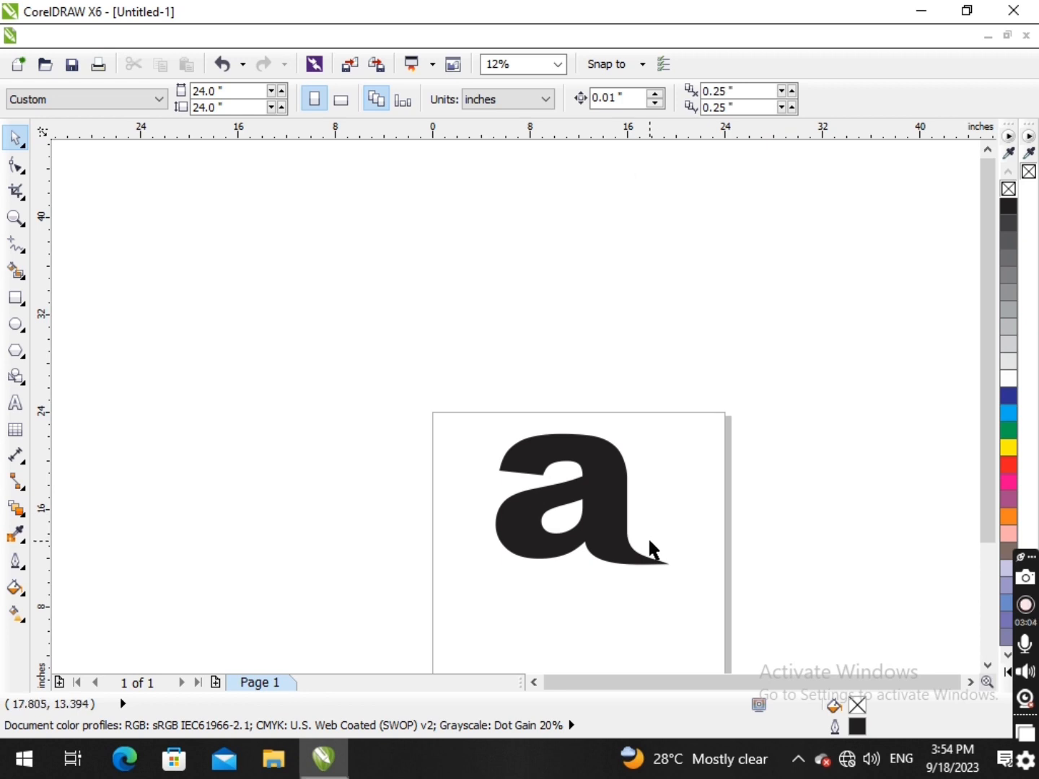
{"action": "scroll", "coordinate": [618, 524], "scroll_direction": "up", "scroll_amount": 1}
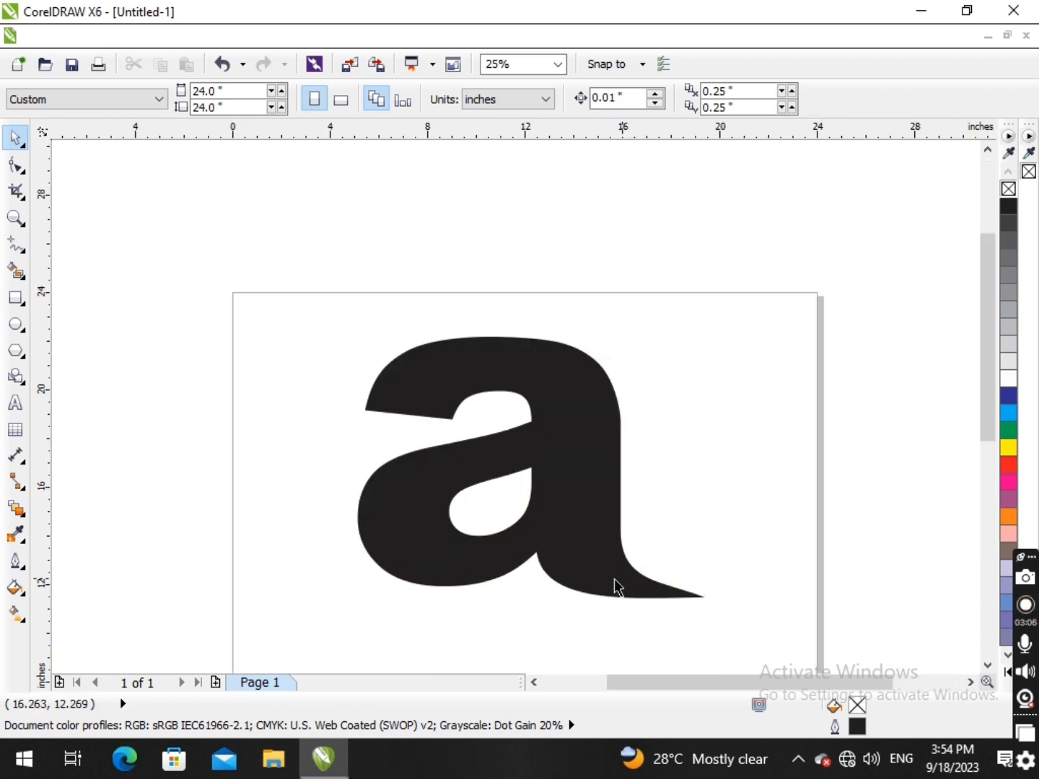
{"action": "key", "text": "F10"}
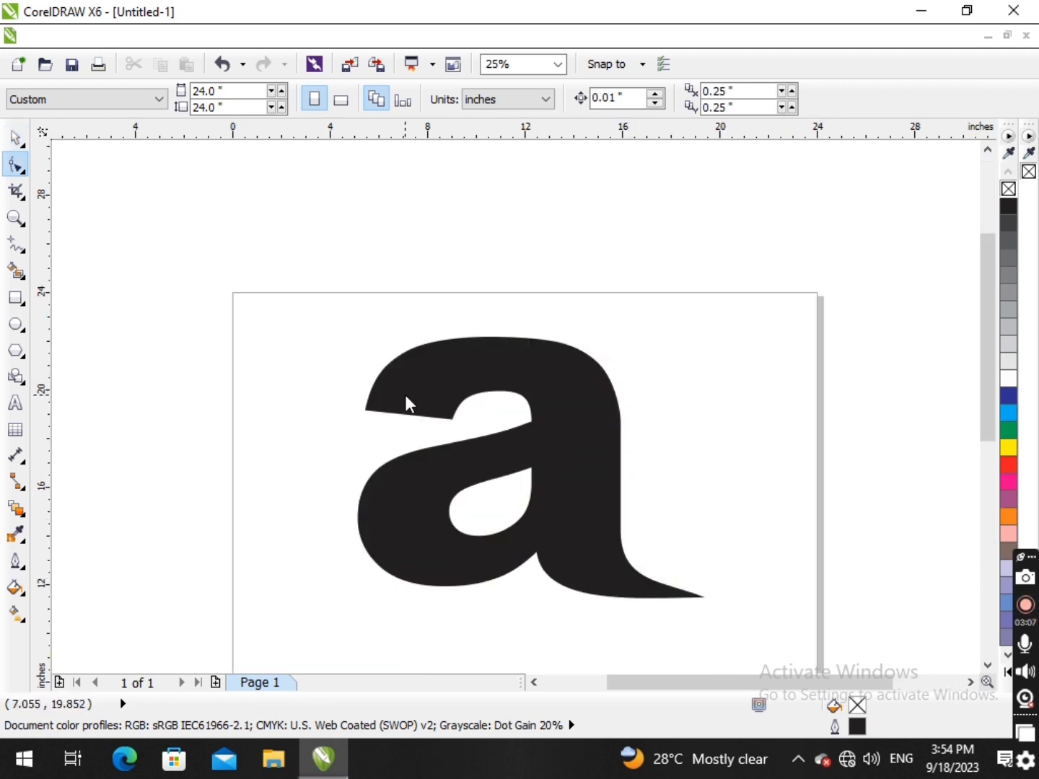
{"action": "left_click", "coordinate": [432, 379]}
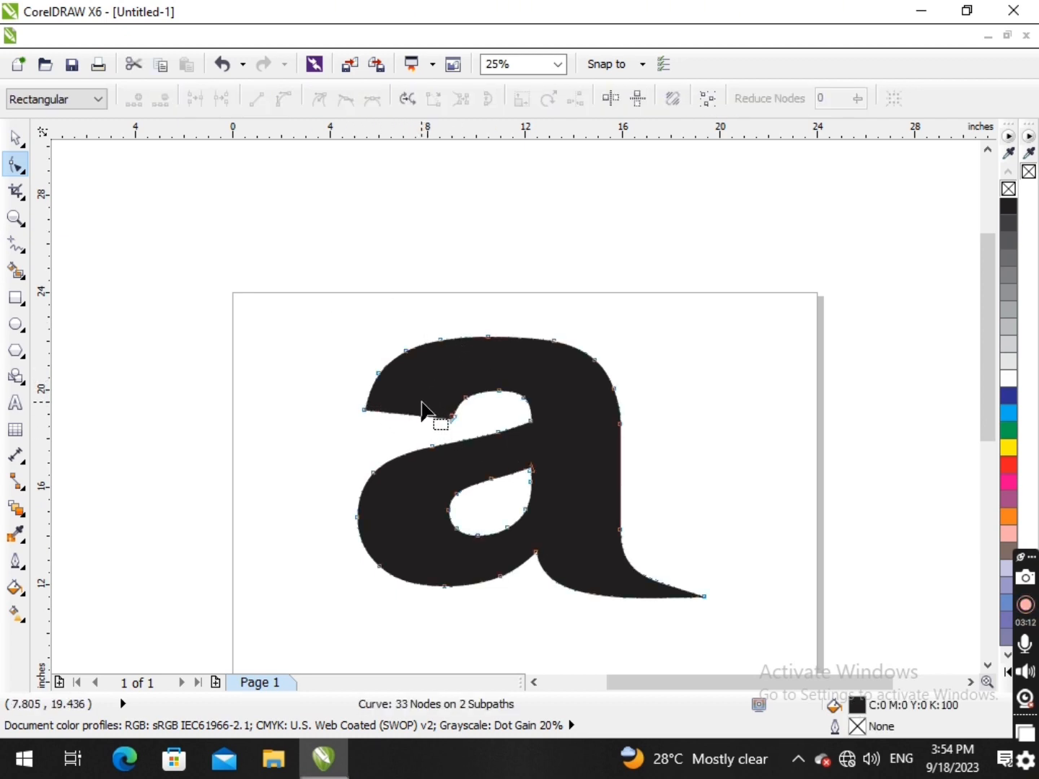
{"action": "scroll", "coordinate": [426, 408], "scroll_direction": "up", "scroll_amount": 1}
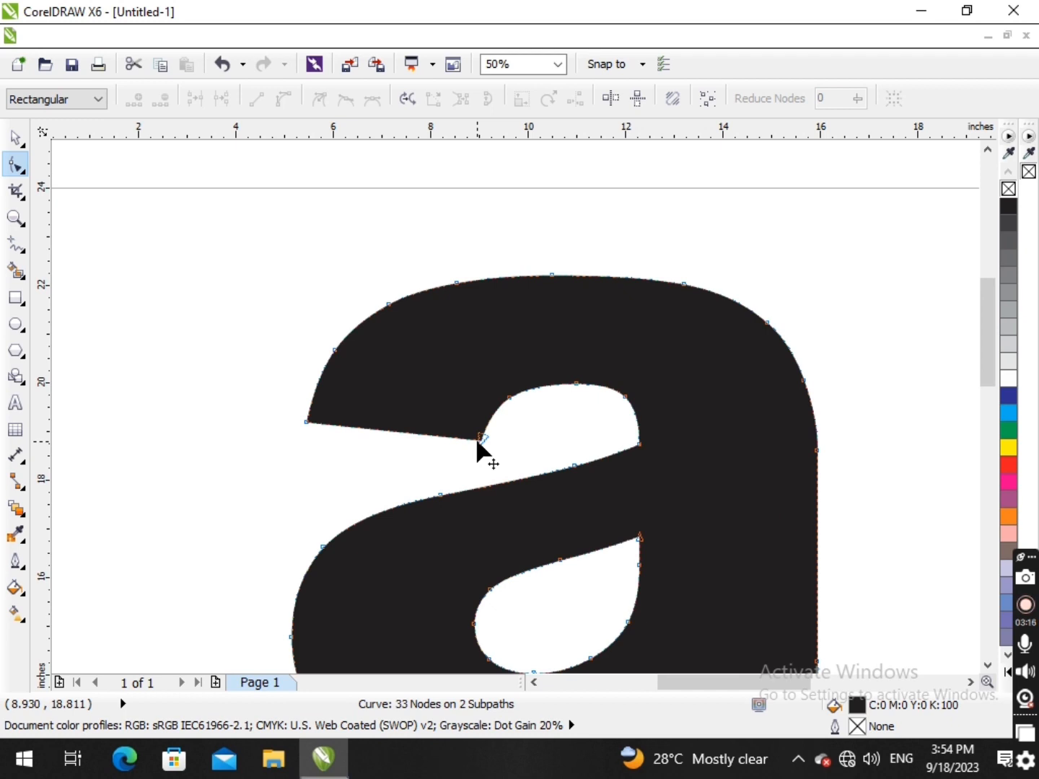
{"action": "left_click", "coordinate": [480, 437]}
{"action": "key", "text": "Delete"}
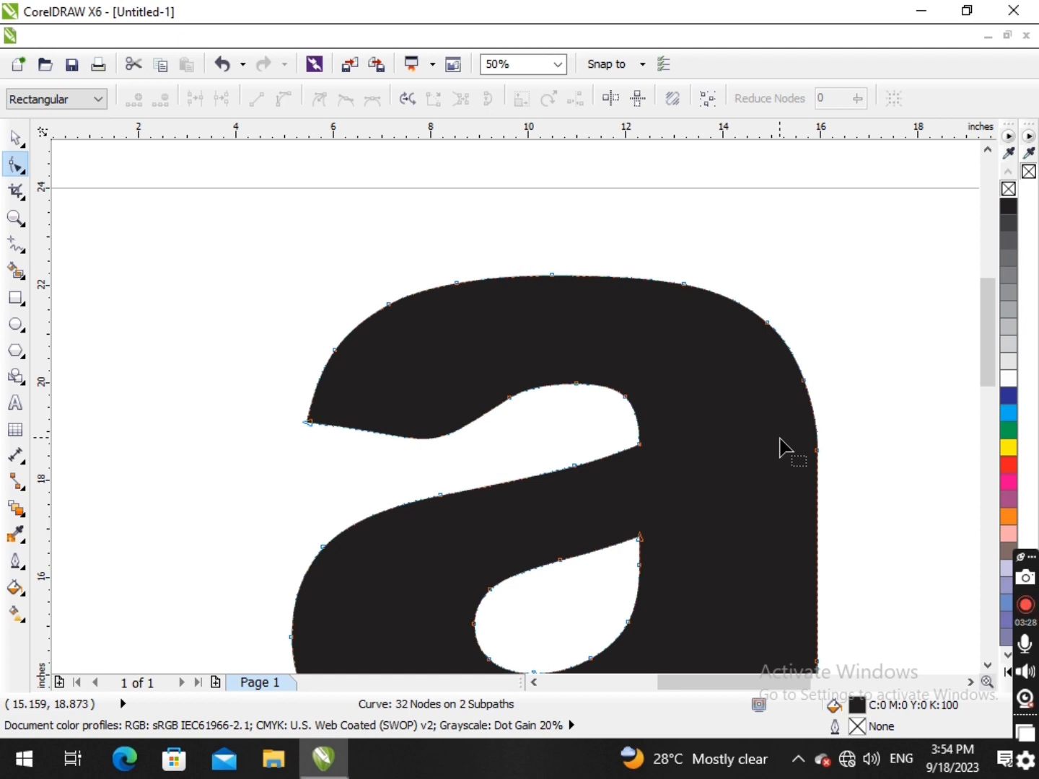
{"action": "left_click", "coordinate": [509, 398]}
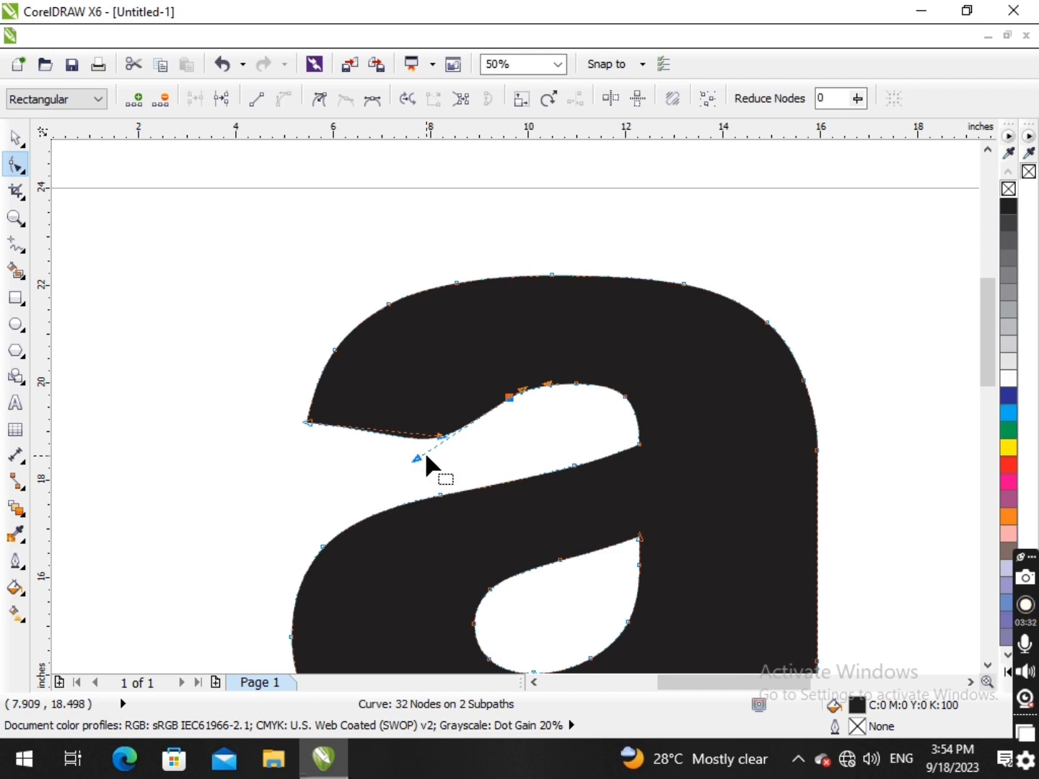
{"action": "scroll", "coordinate": [464, 413], "scroll_direction": "up", "scroll_amount": 2}
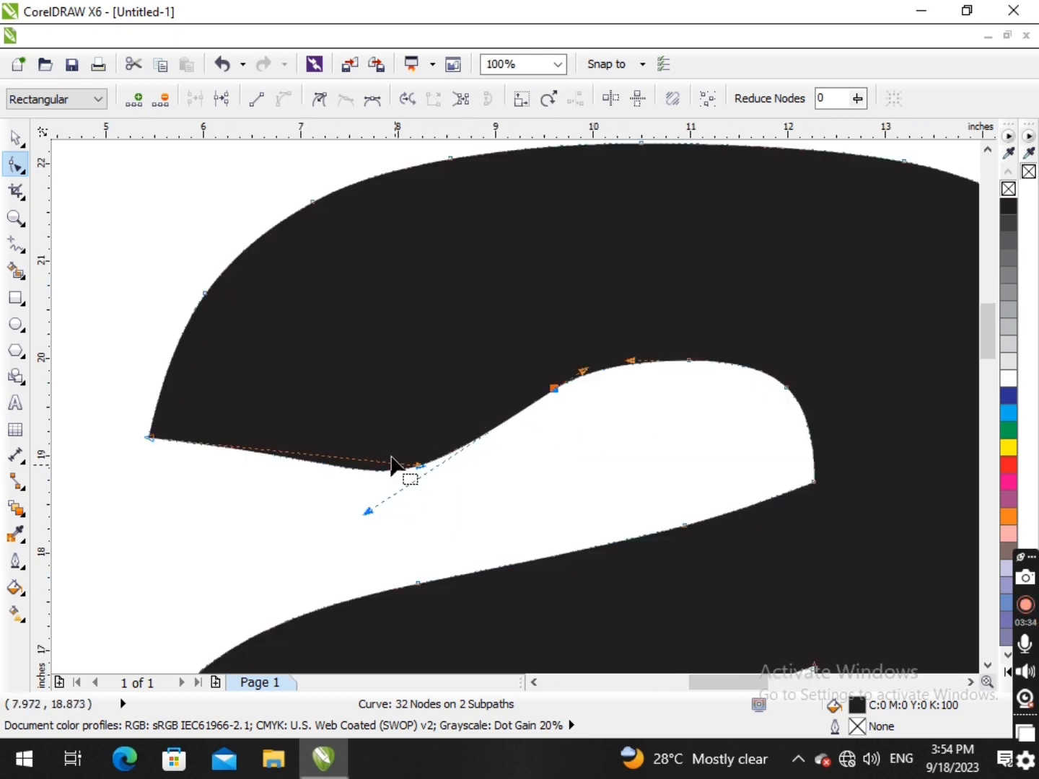
{"action": "left_click", "coordinate": [261, 103]}
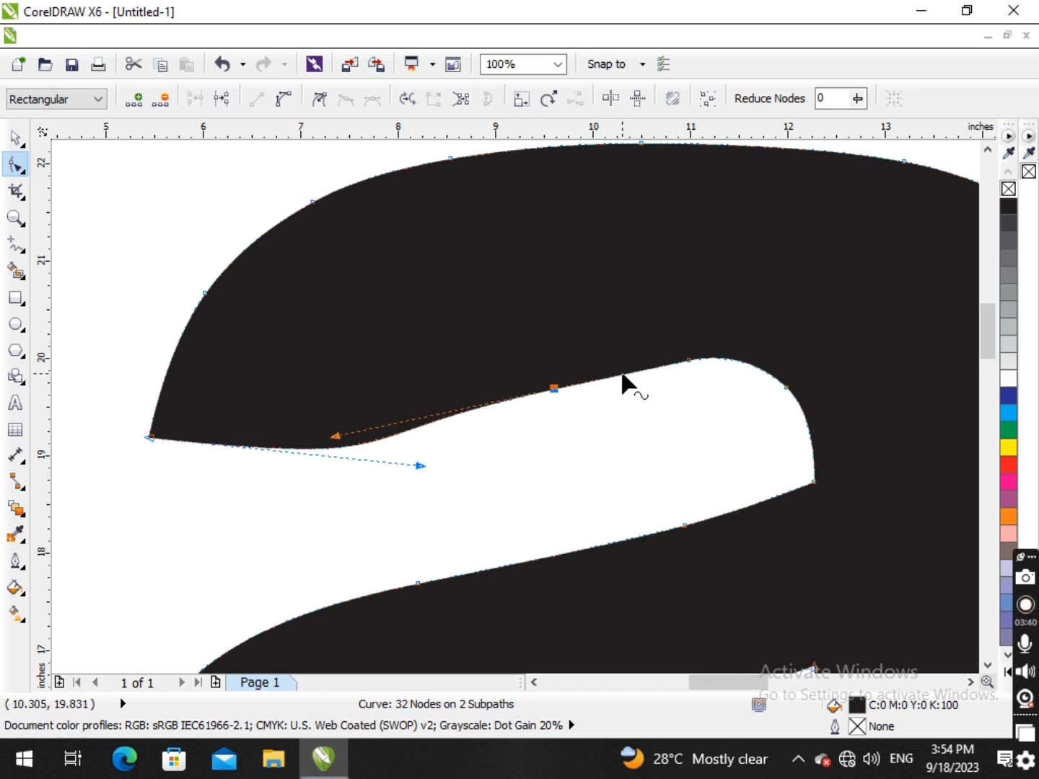
{"action": "left_click_drag", "start_coordinate": [610, 390], "coordinate": [633, 405]}
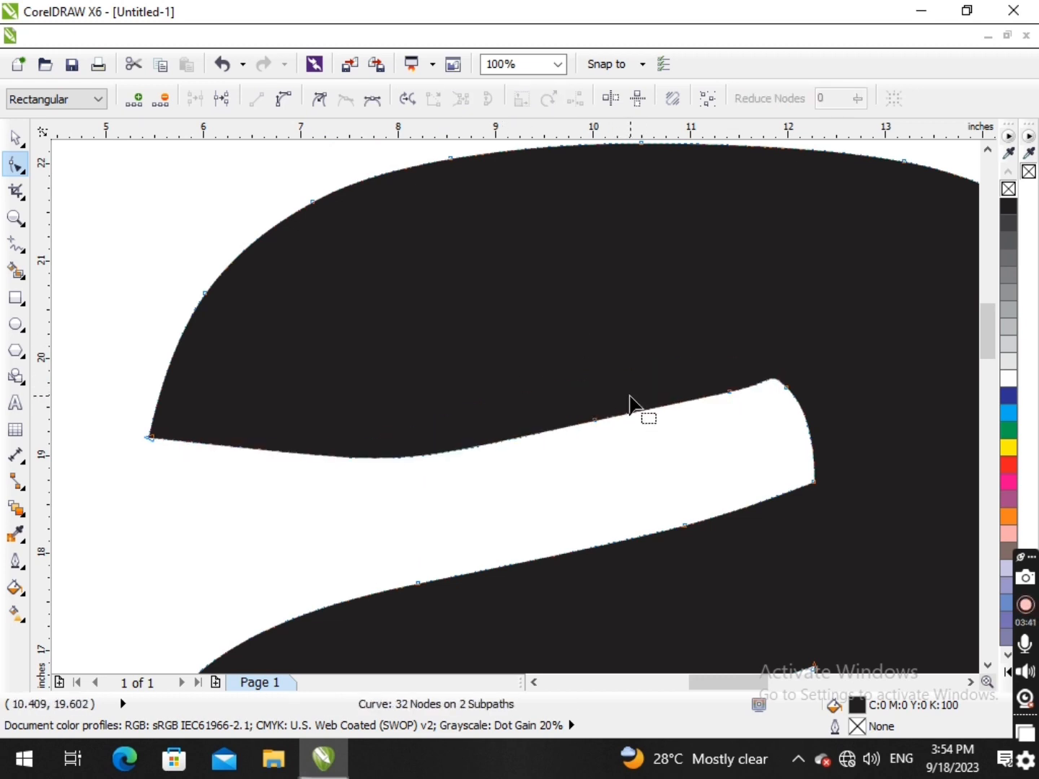
{"action": "key", "text": "ctrl+z"}
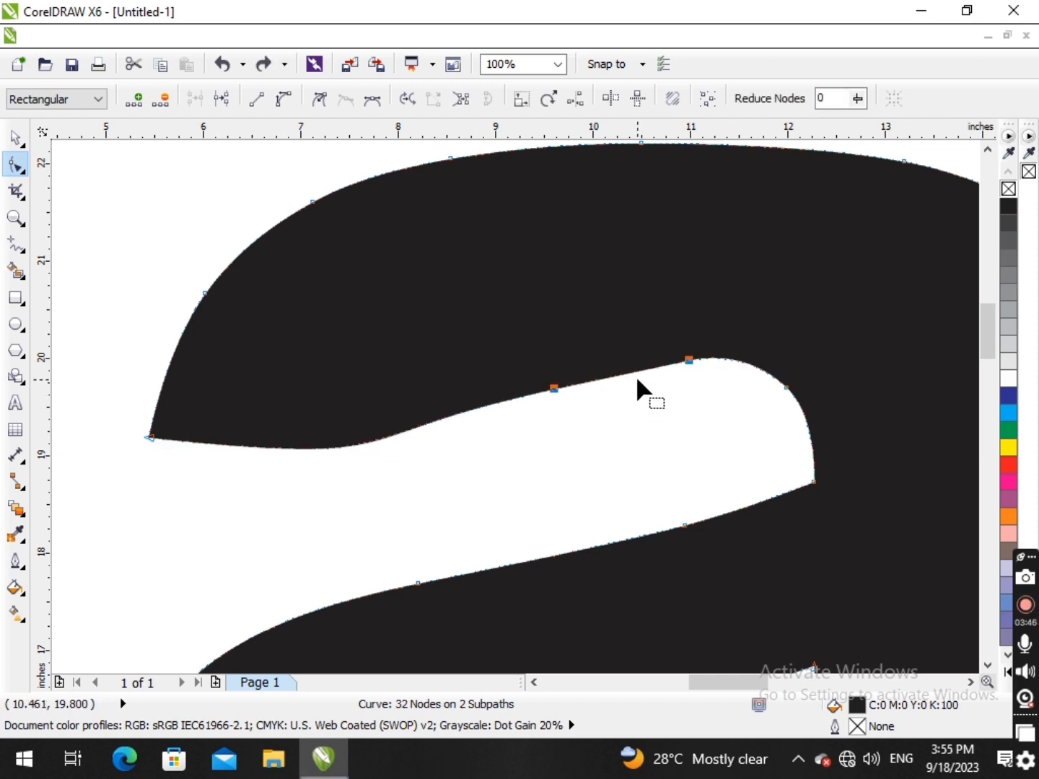
{"action": "key", "text": "ctrl+z"}
- Convert the terminal's inner node to a cusp, then straighten the segment to the tip and make it a curve again
{"action": "left_click", "coordinate": [584, 394]}
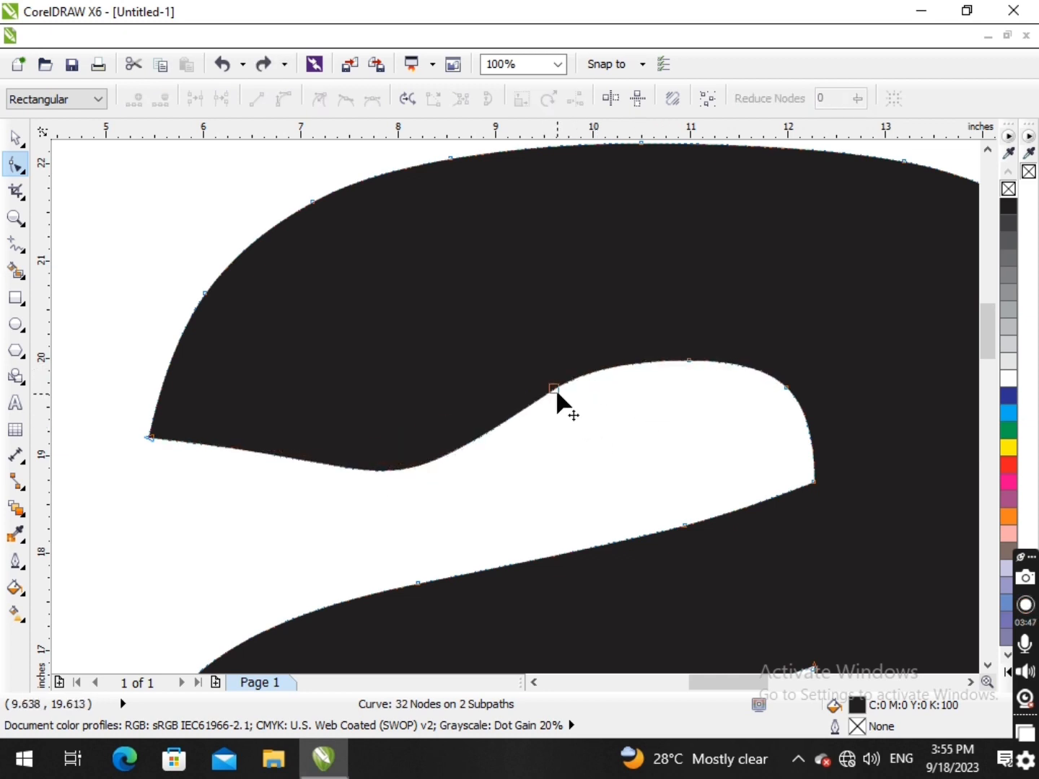
{"action": "left_click", "coordinate": [555, 390]}
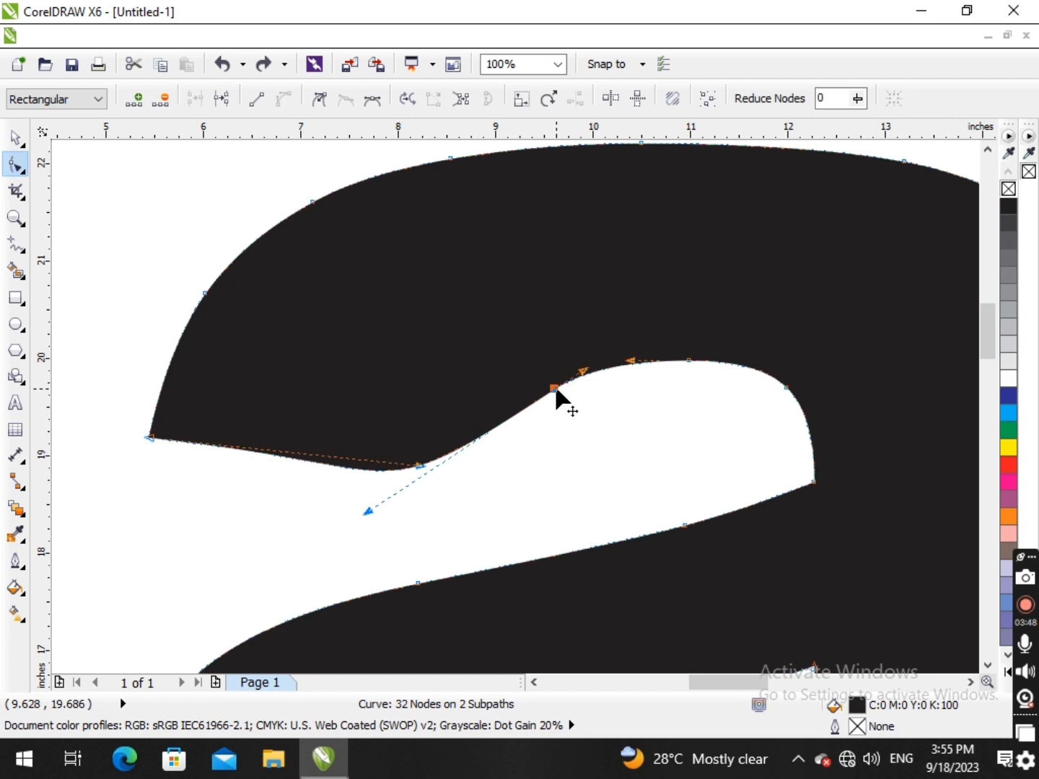
{"action": "left_click", "coordinate": [318, 99]}
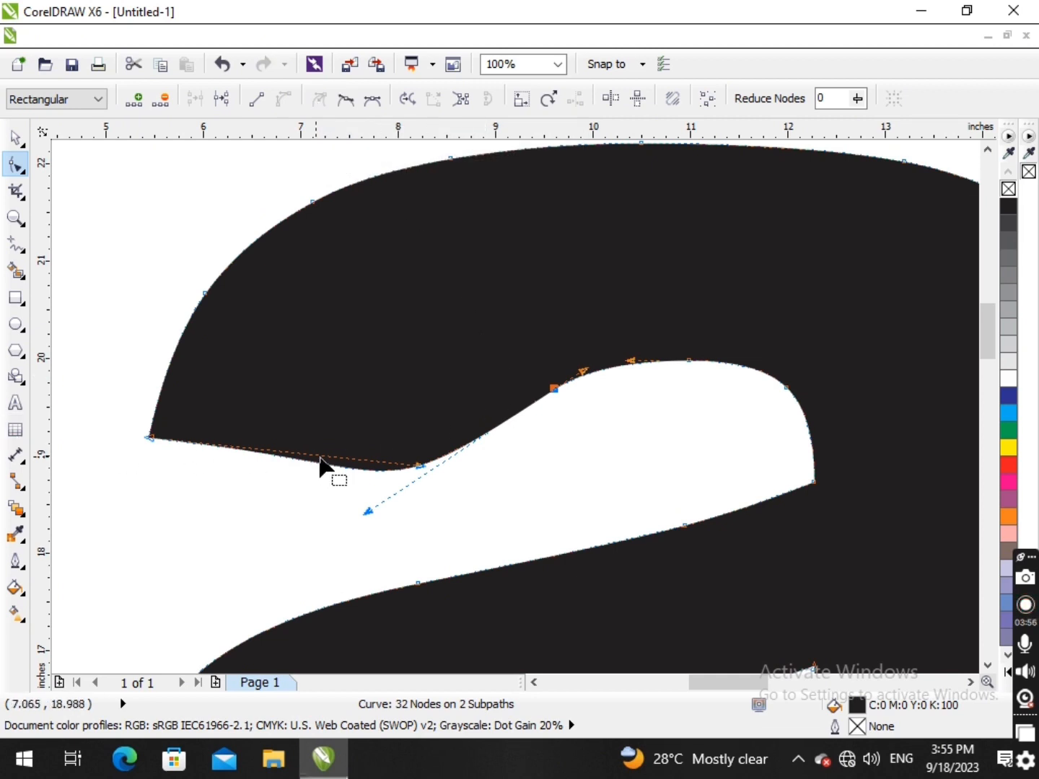
{"action": "left_click", "coordinate": [350, 468]}
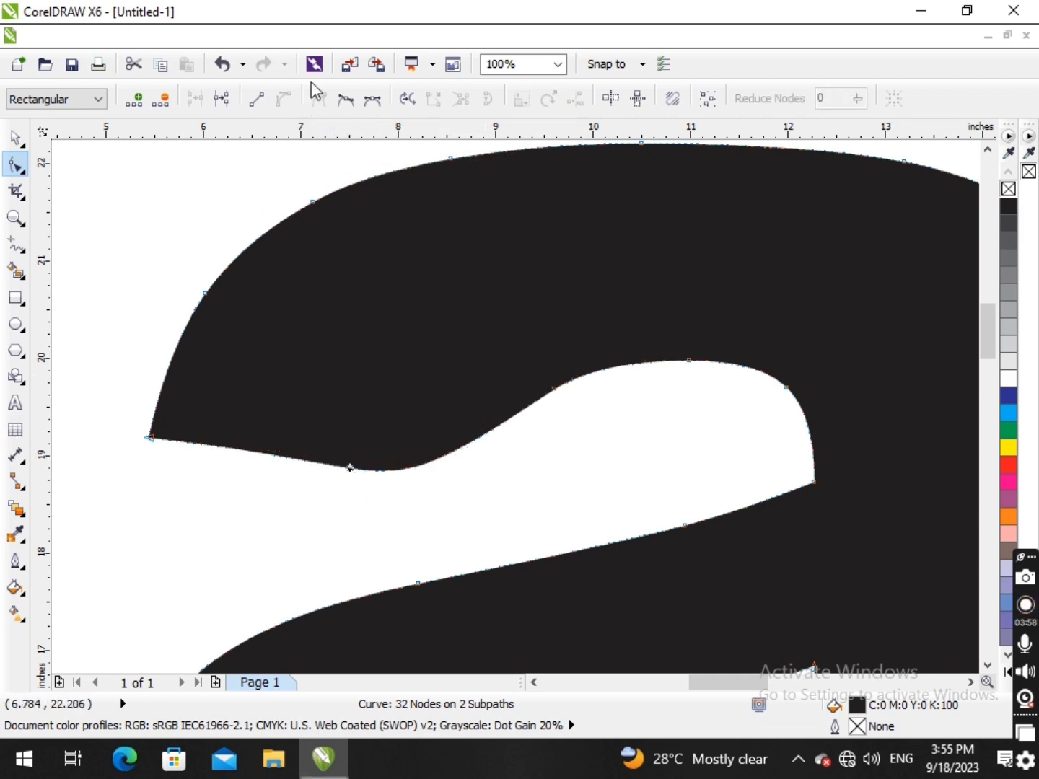
{"action": "left_click", "coordinate": [258, 101]}
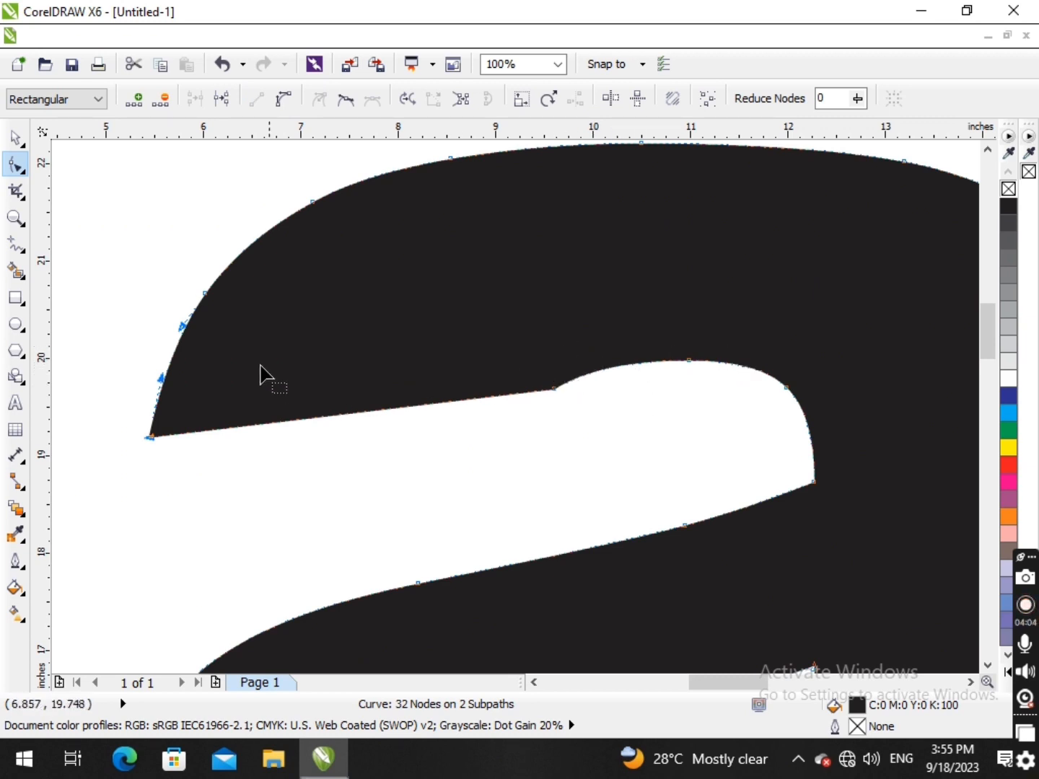
{"action": "left_click", "coordinate": [283, 98]}
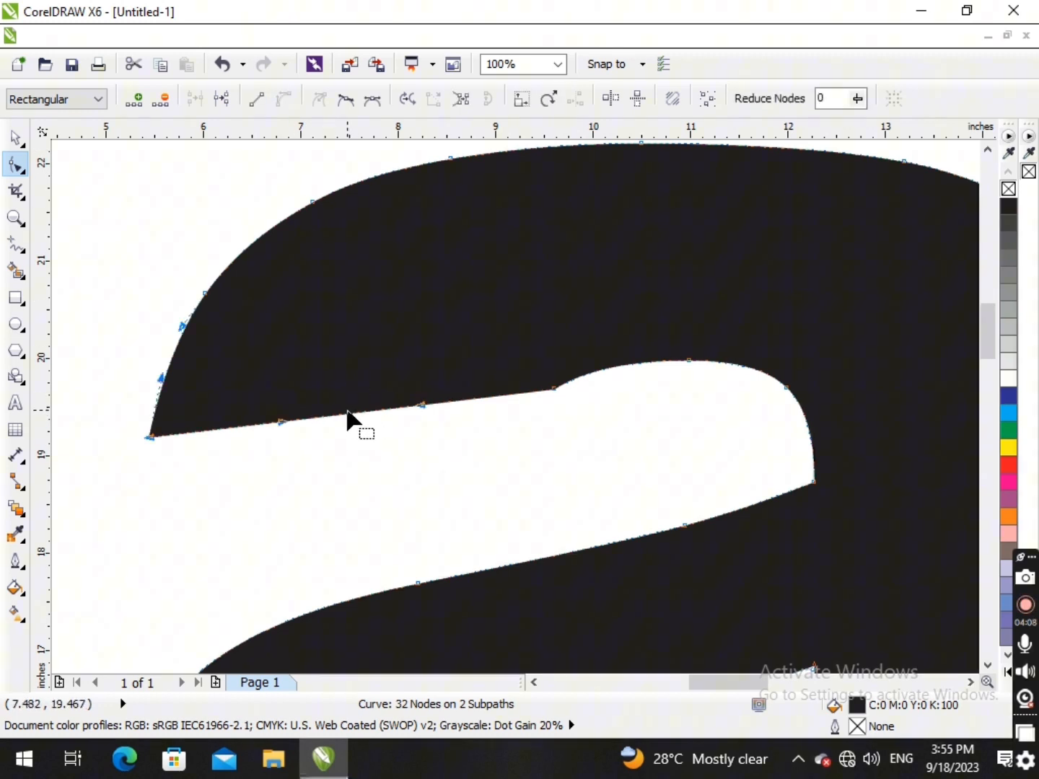
- Bend the upper terminal's lower edge upward into a concave arc between the tip and the cusp node, and leave node editing
{"action": "left_click_drag", "start_coordinate": [349, 416], "coordinate": [337, 330]}
{"action": "scroll", "coordinate": [390, 348], "scroll_direction": "down", "scroll_amount": 3}
{"action": "scroll", "coordinate": [337, 343], "scroll_direction": "up", "scroll_amount": 2}
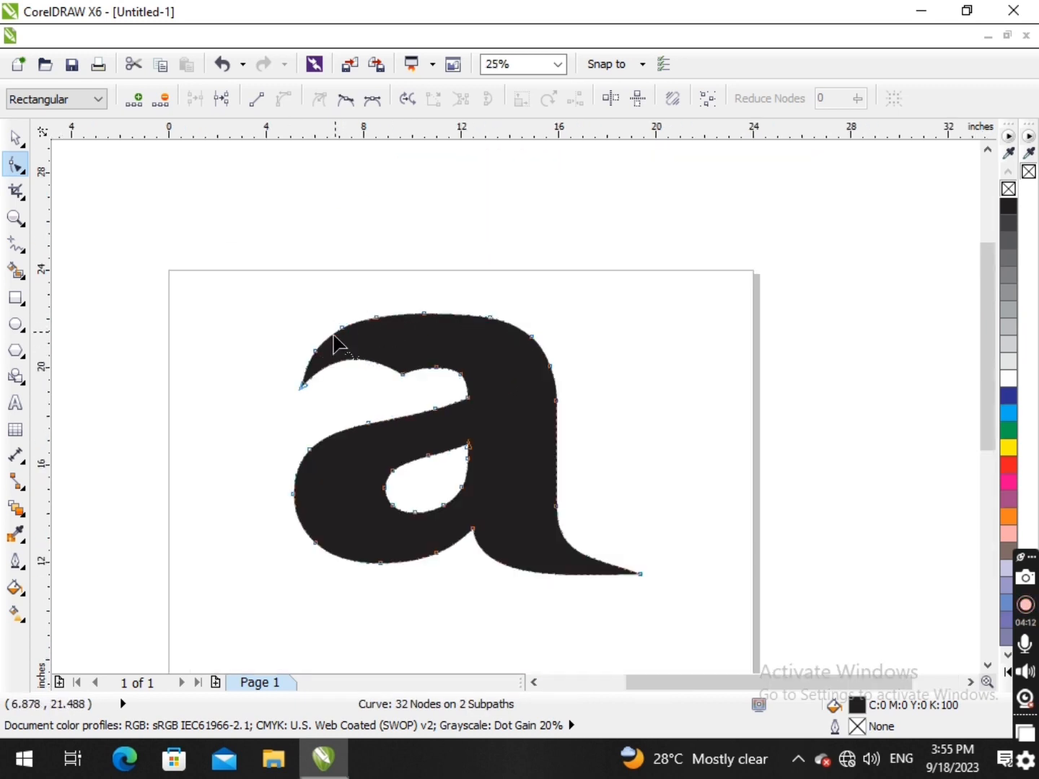
{"action": "left_click_drag", "start_coordinate": [371, 380], "coordinate": [411, 350]}
{"action": "scroll", "coordinate": [446, 411], "scroll_direction": "up", "scroll_amount": 1}
{"action": "left_click", "coordinate": [569, 421]}
{"action": "left_click_drag", "start_coordinate": [258, 404], "coordinate": [237, 378]}
{"action": "left_click_drag", "start_coordinate": [412, 350], "coordinate": [433, 328]}
{"action": "key", "text": "space"}
{"action": "scroll", "coordinate": [441, 341], "scroll_direction": "down", "scroll_amount": 2}
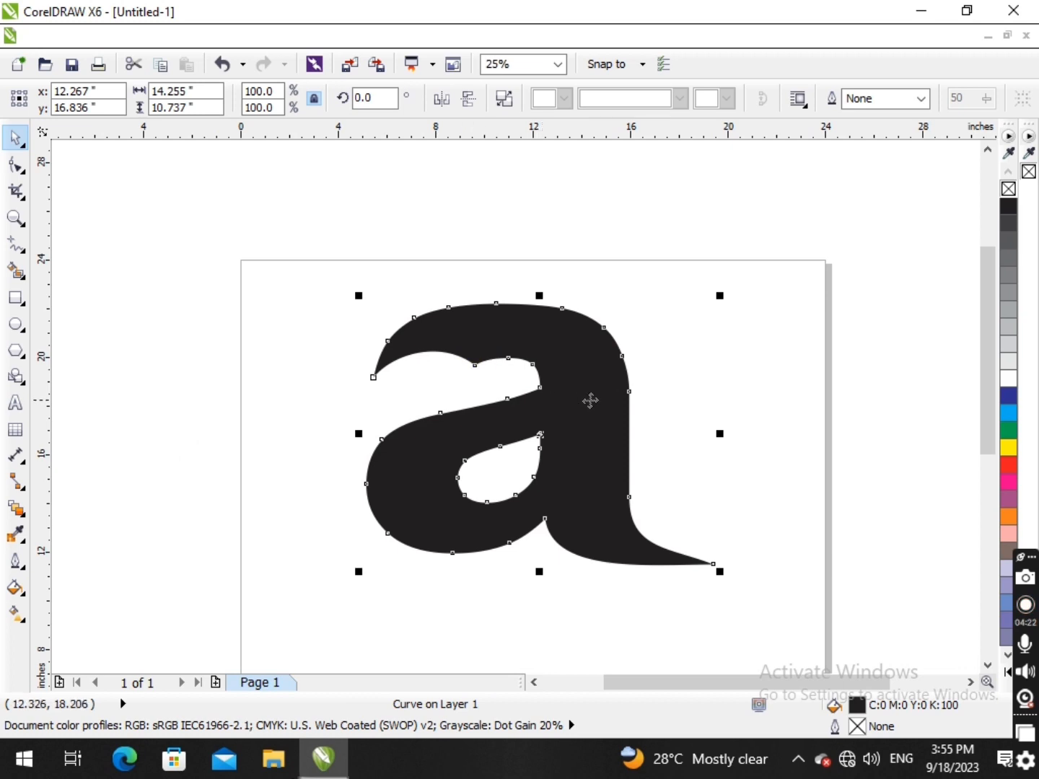
{"action": "left_click", "coordinate": [650, 406]}
{"action": "left_click", "coordinate": [487, 350]}
{"action": "left_click", "coordinate": [681, 390]}
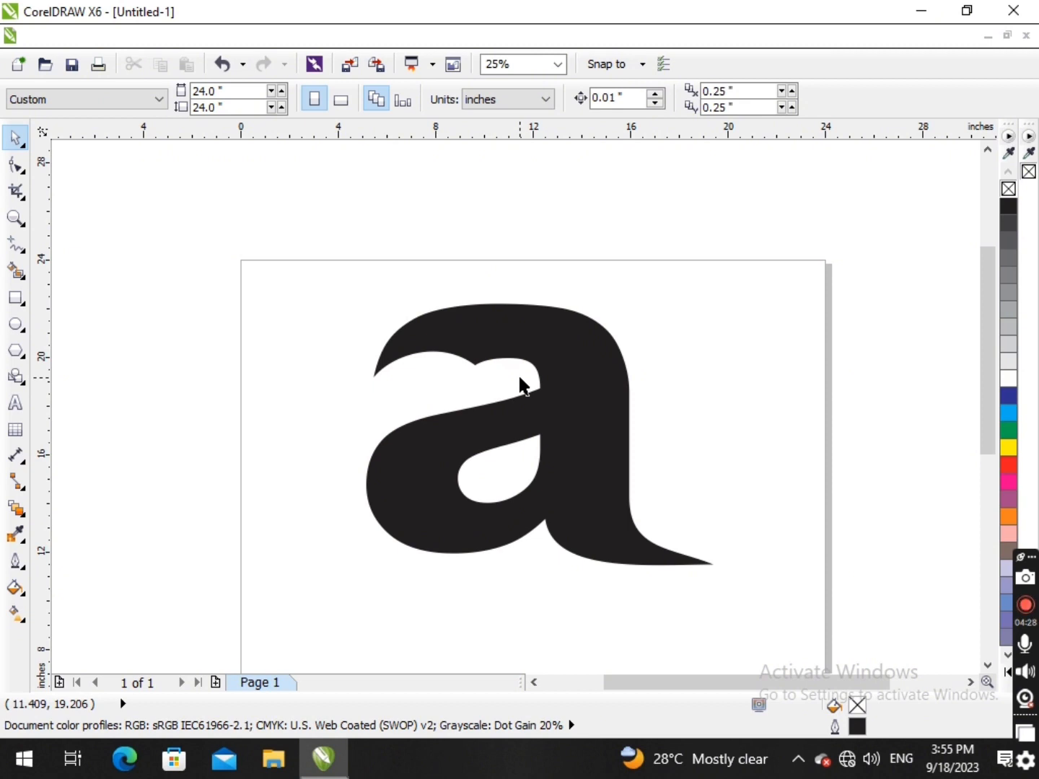
{"action": "left_click", "coordinate": [486, 346]}
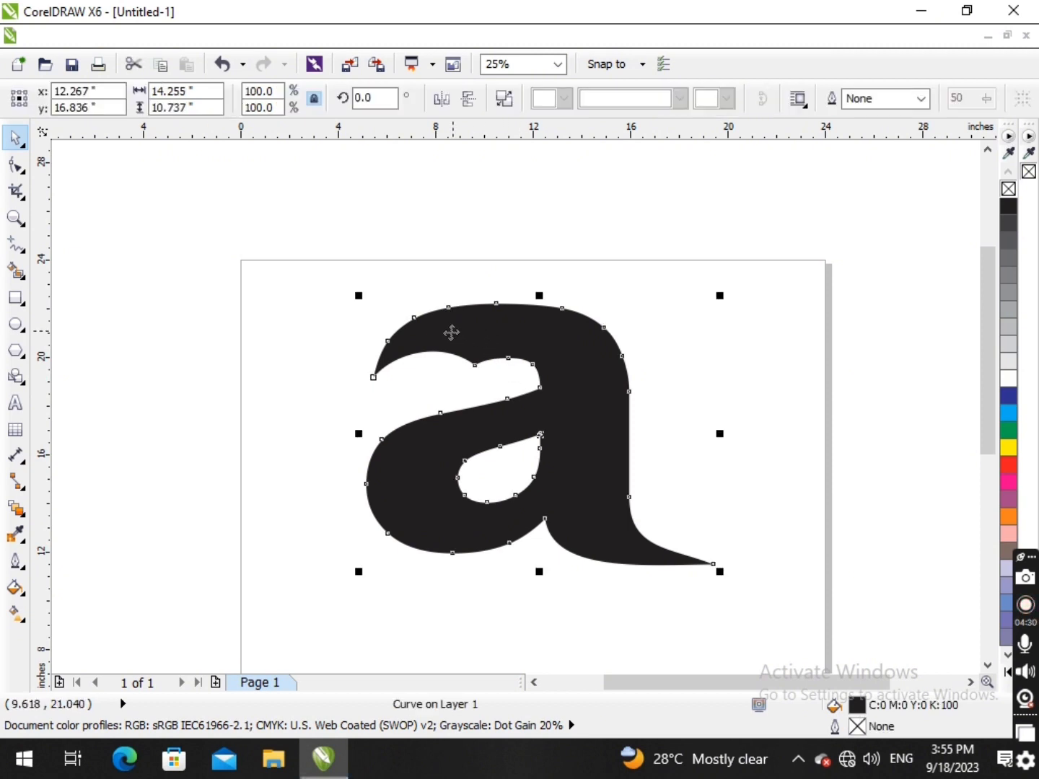
- Add a comparison letter "a" in Arial beside the stylised letter and enlarge it to about 7 inches high
{"action": "scroll", "coordinate": [385, 275], "scroll_direction": "down", "scroll_amount": 1}
{"action": "left_click", "coordinate": [15, 409]}
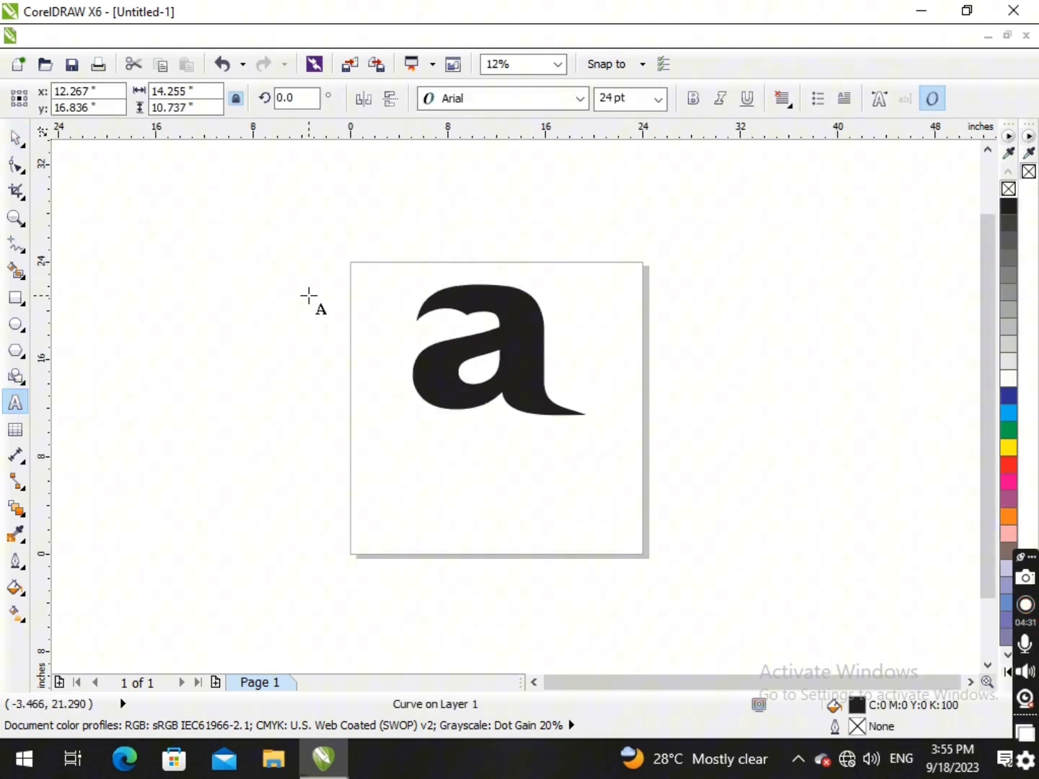
{"action": "left_click", "coordinate": [308, 293]}
{"action": "type", "text": "aa"}
{"action": "key", "text": "BackSpace"}
{"action": "left_click_drag", "start_coordinate": [315, 302], "coordinate": [391, 384]}
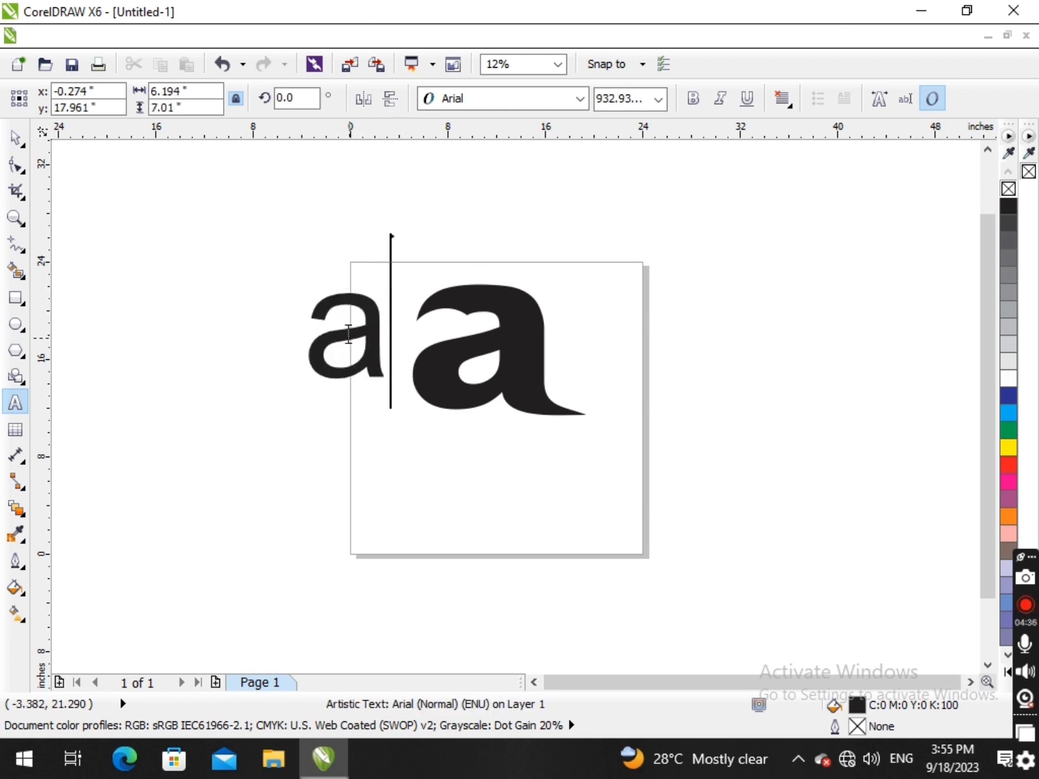
- Set the comparison letter's font to Arial Black and enlarge it to about 11.5 inches high beside the stylised letter
{"action": "left_click", "coordinate": [16, 137]}
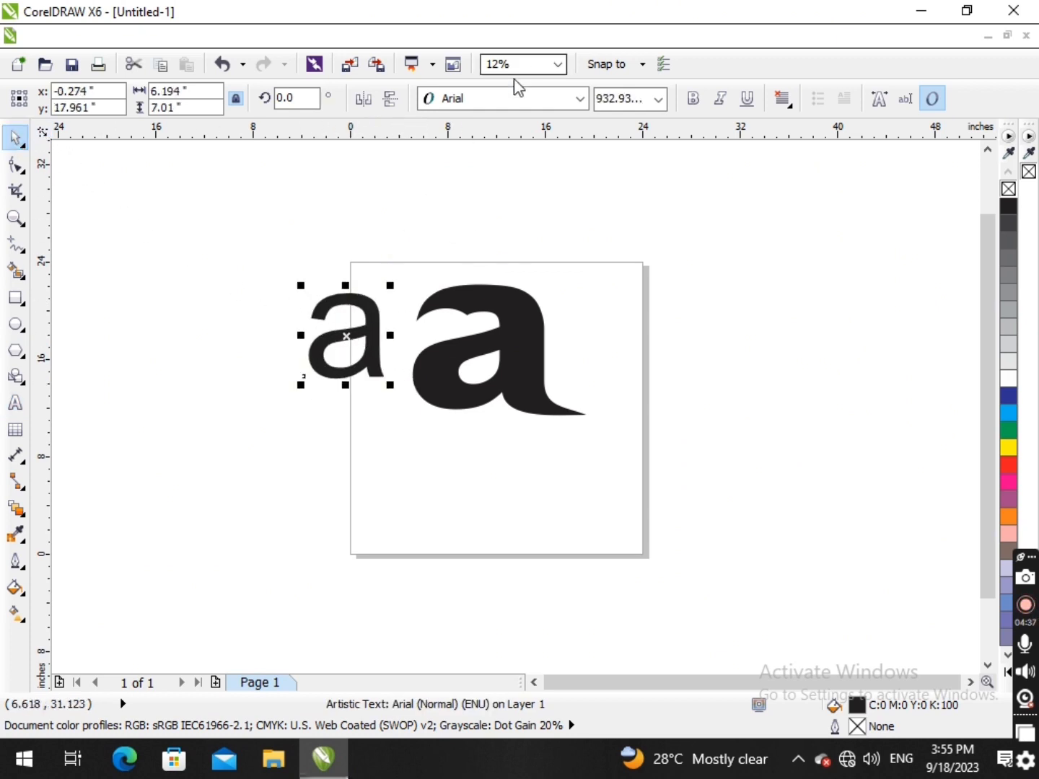
{"action": "left_click", "coordinate": [513, 99]}
{"action": "left_click", "coordinate": [505, 148]}
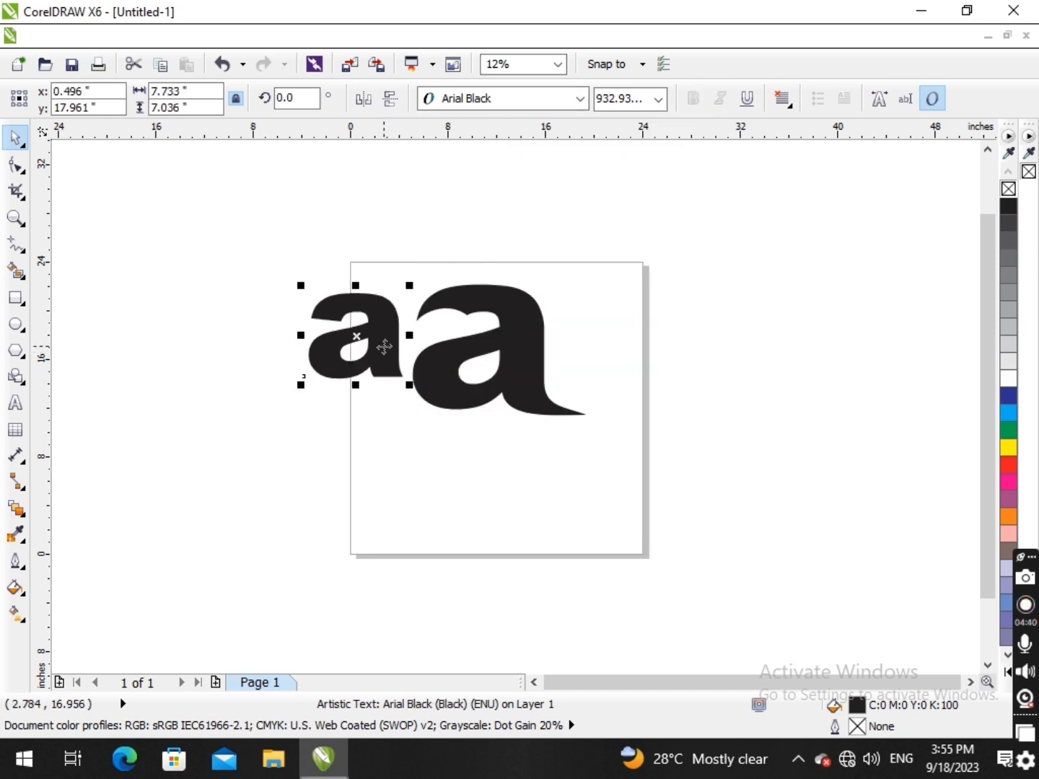
{"action": "left_click_drag", "start_coordinate": [382, 345], "coordinate": [426, 465]}
{"action": "left_click_drag", "start_coordinate": [390, 394], "coordinate": [374, 364]}
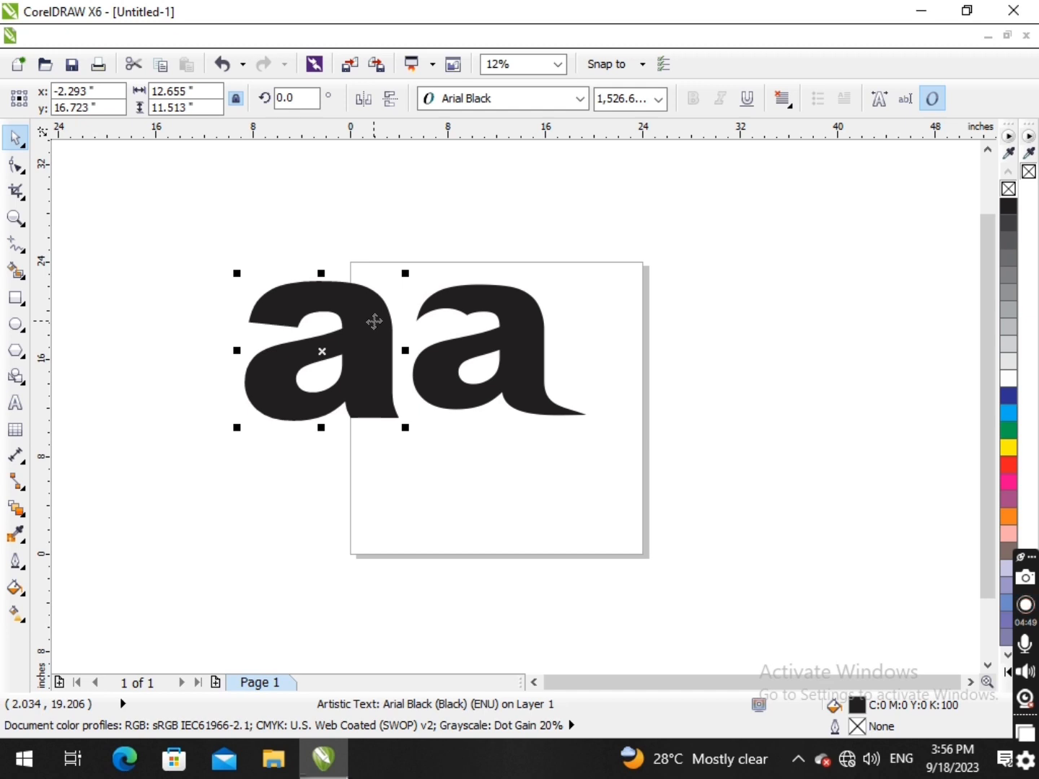
- Delete the Arial Black comparison letter
{"action": "key", "text": "Delete"}
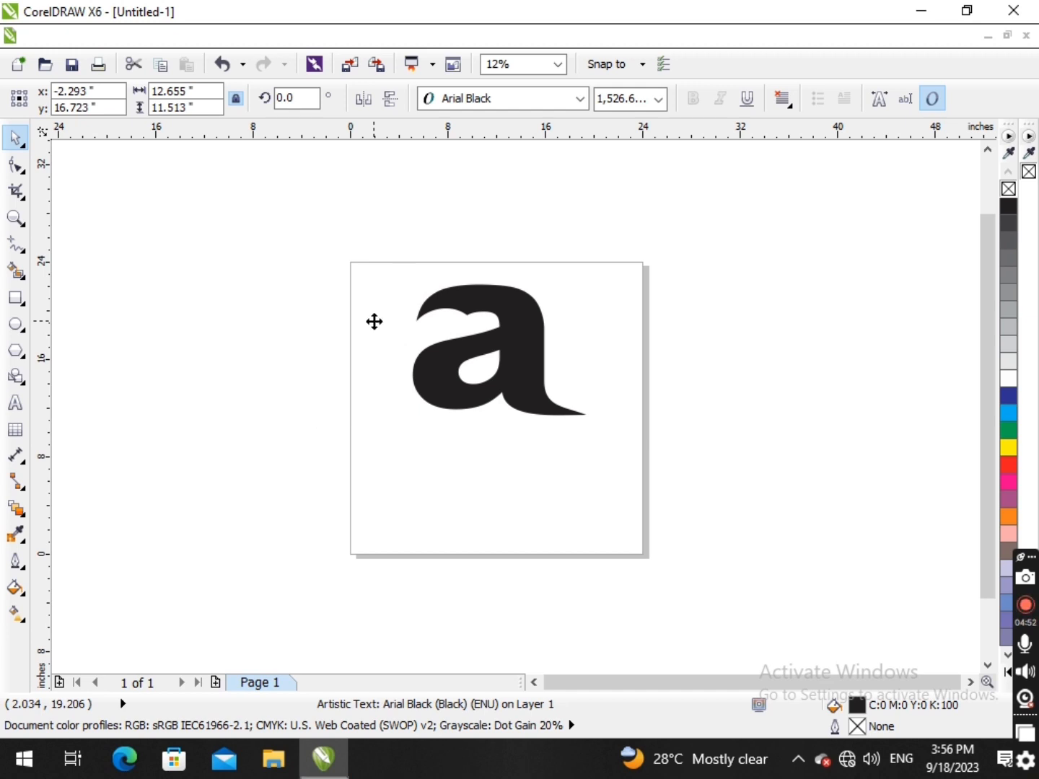
{"action": "scroll", "coordinate": [441, 358], "scroll_direction": "down", "scroll_amount": 1}
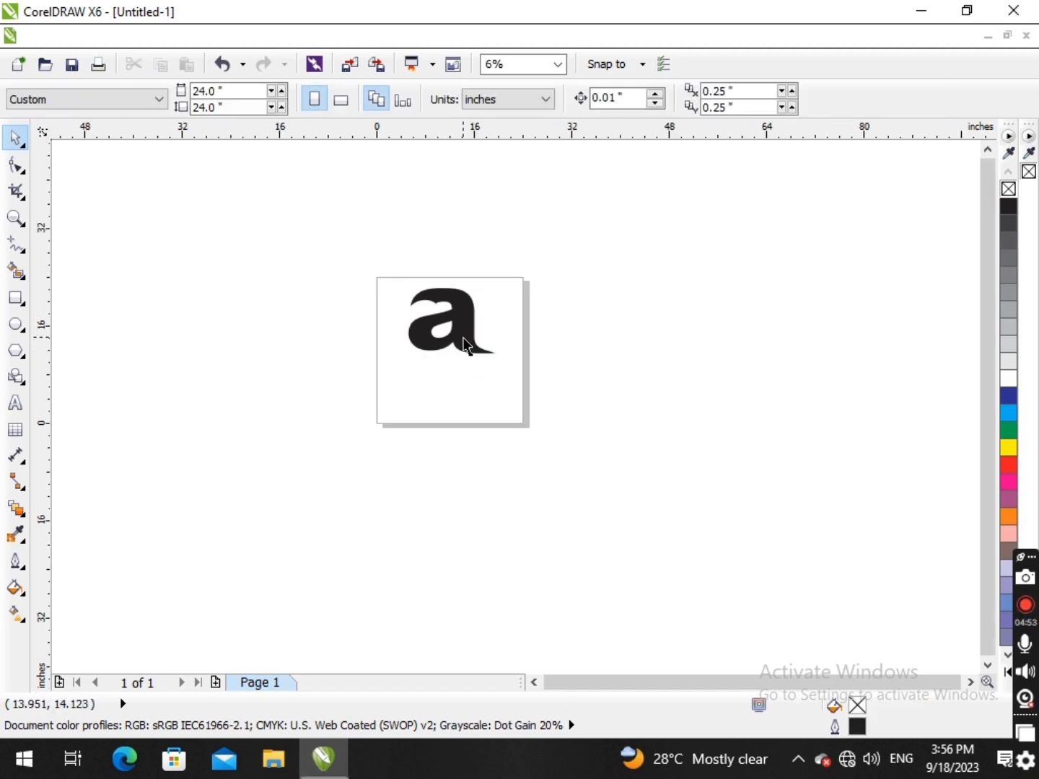
{"action": "scroll", "coordinate": [465, 346], "scroll_direction": "up", "scroll_amount": 1}
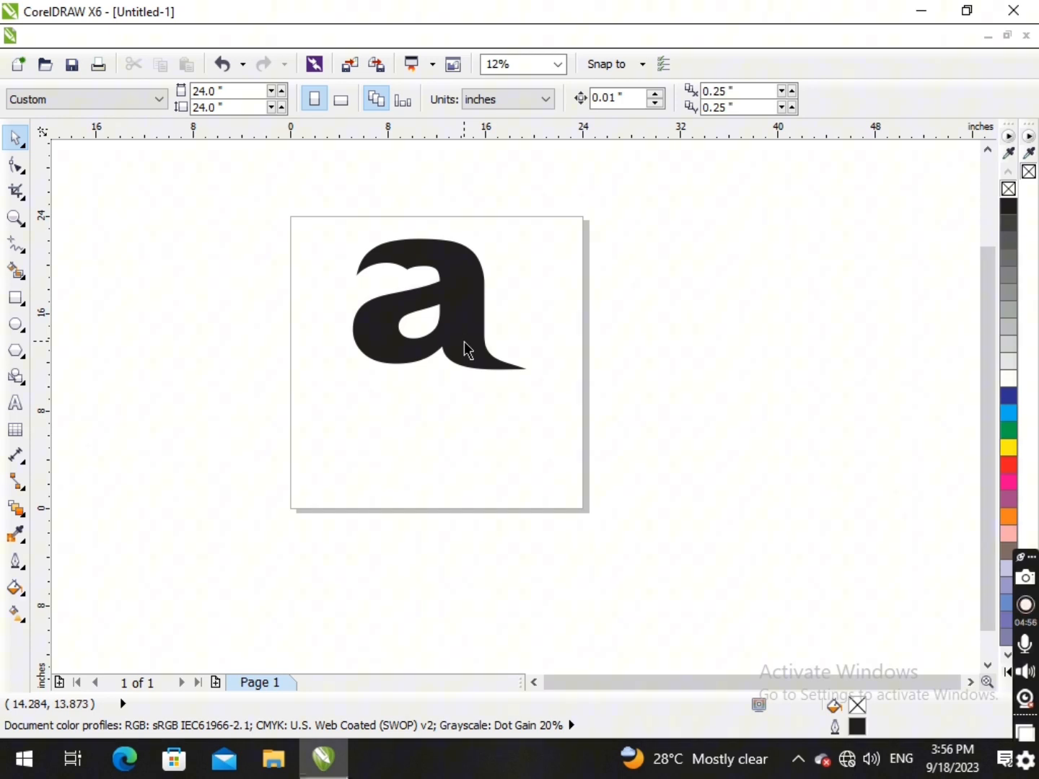
{"action": "scroll", "coordinate": [481, 376], "scroll_direction": "up", "scroll_amount": 1}
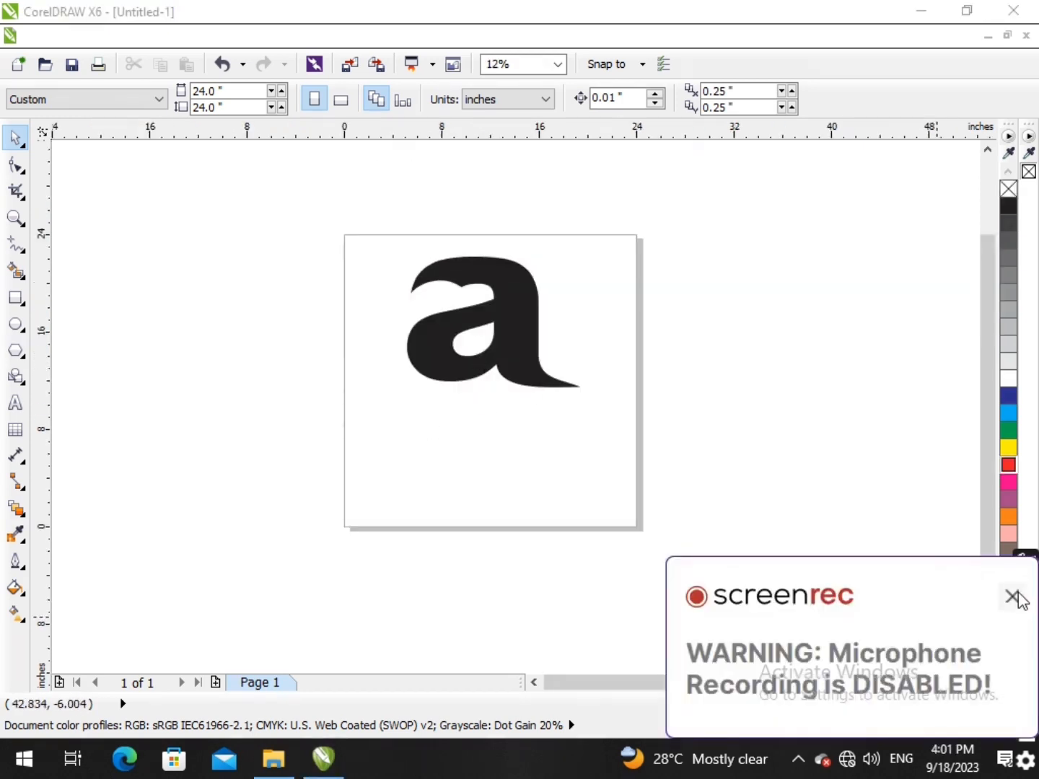
{"action": "left_click", "coordinate": [1013, 596]}
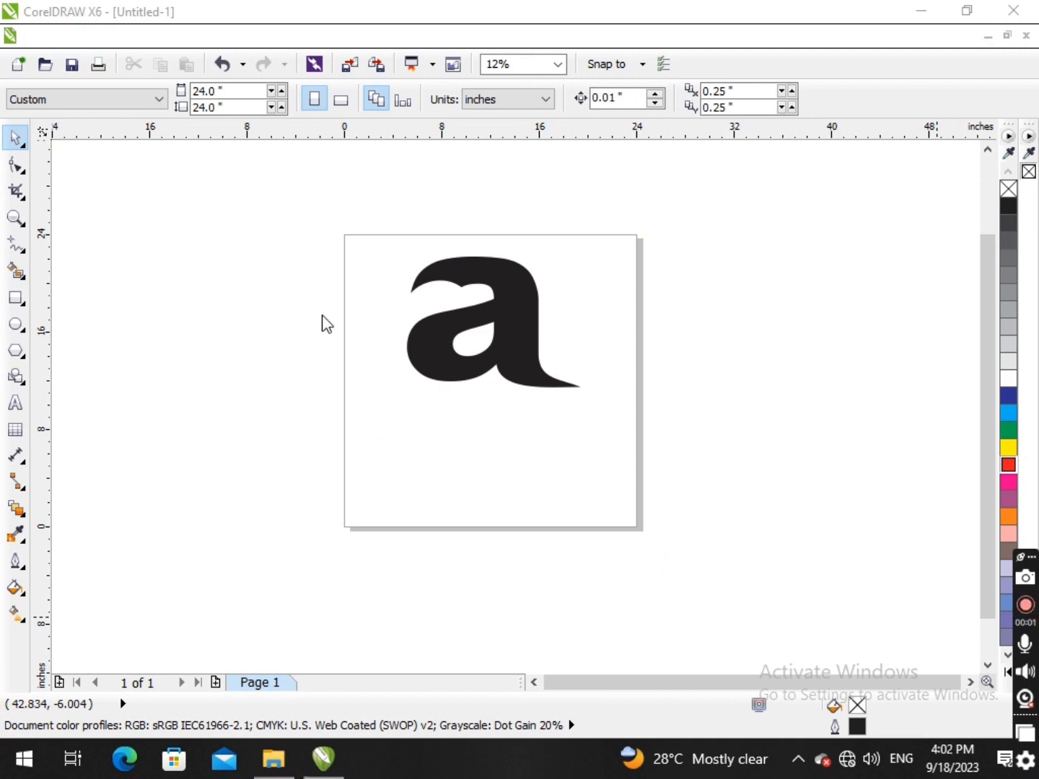
{"action": "scroll", "coordinate": [363, 347], "scroll_direction": "down", "scroll_amount": 1}
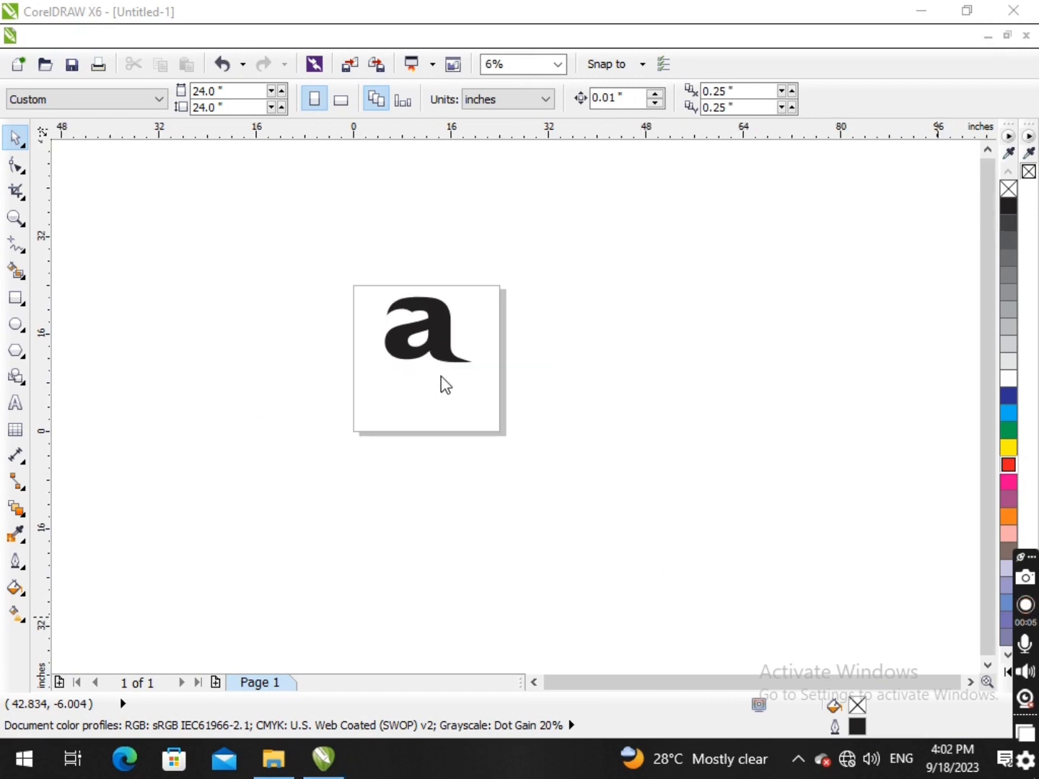
{"action": "left_click", "coordinate": [16, 407]}
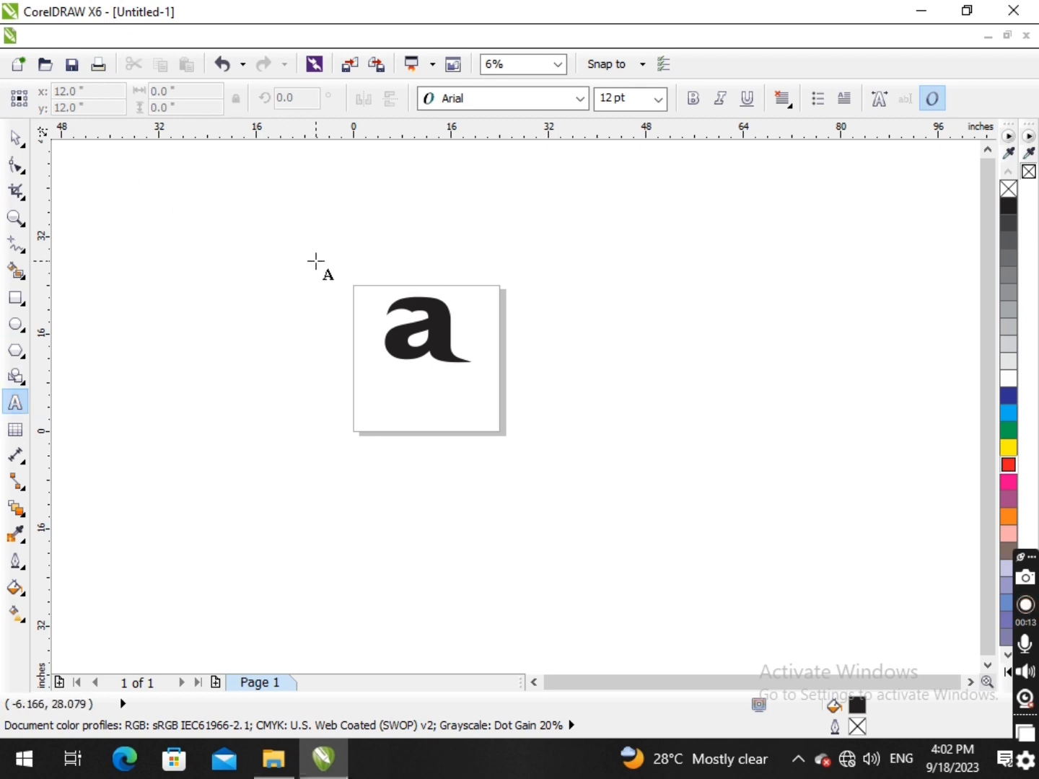
{"action": "left_click", "coordinate": [15, 137]}
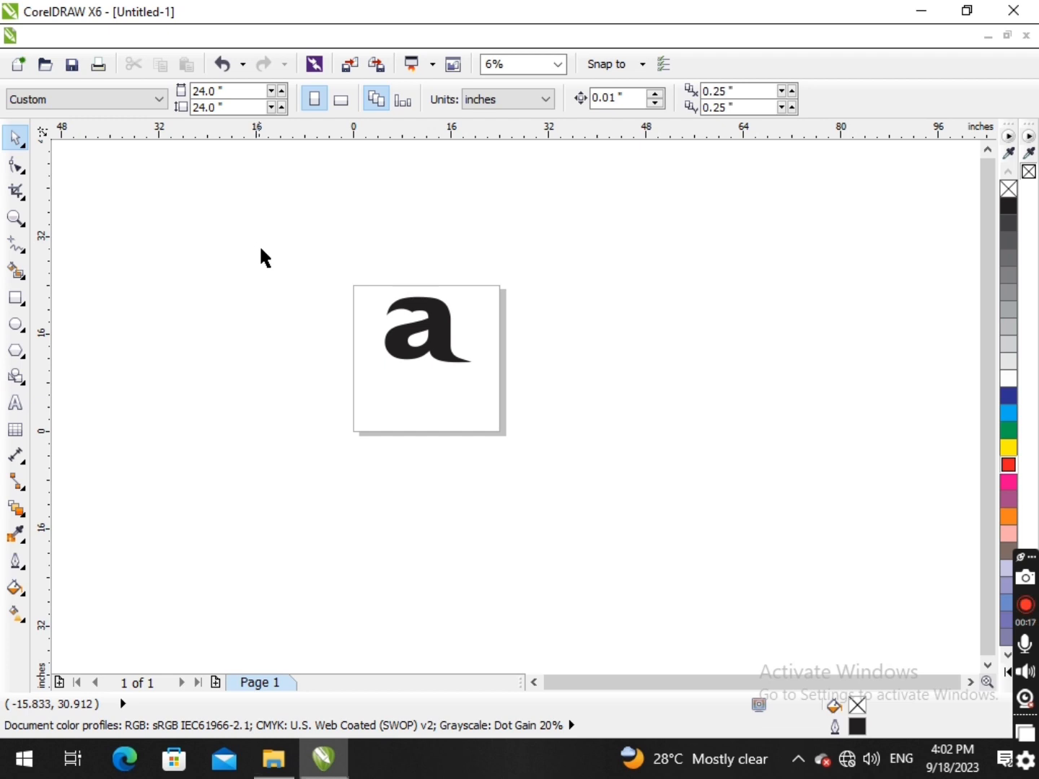
- Place an artistic text letter "g" in Arial below the stylised letter and enlarge it to about 3.7 inches high
{"action": "key", "text": "F8"}
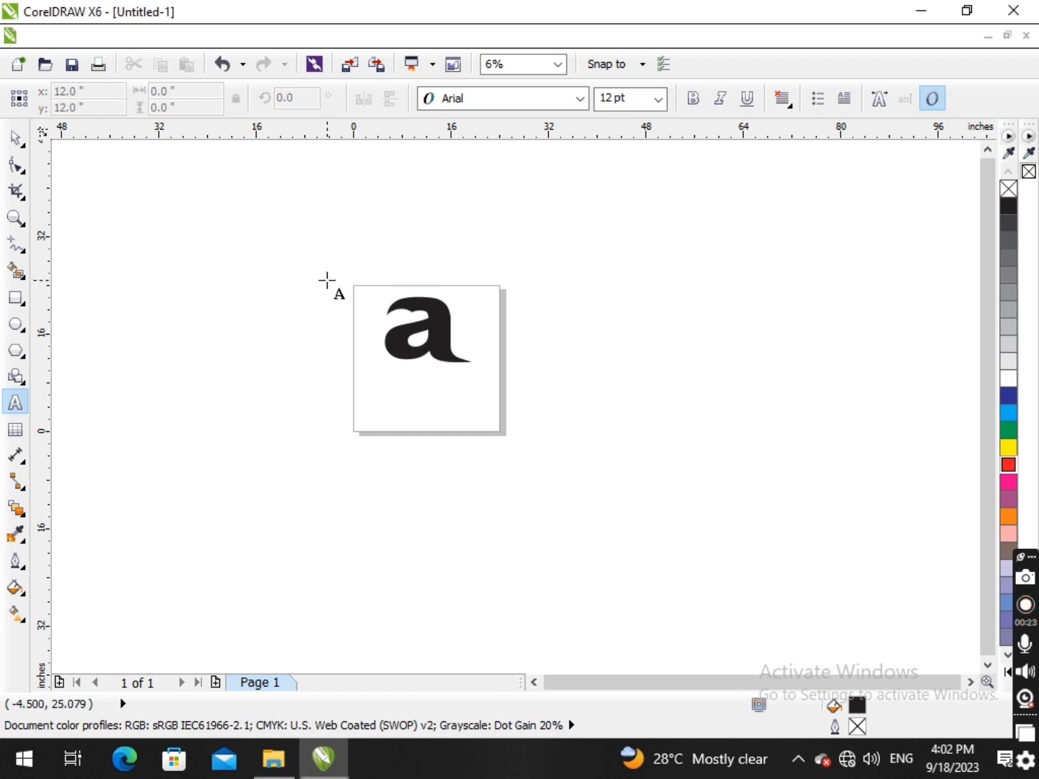
{"action": "left_click", "coordinate": [392, 386]}
{"action": "type", "text": "g"}
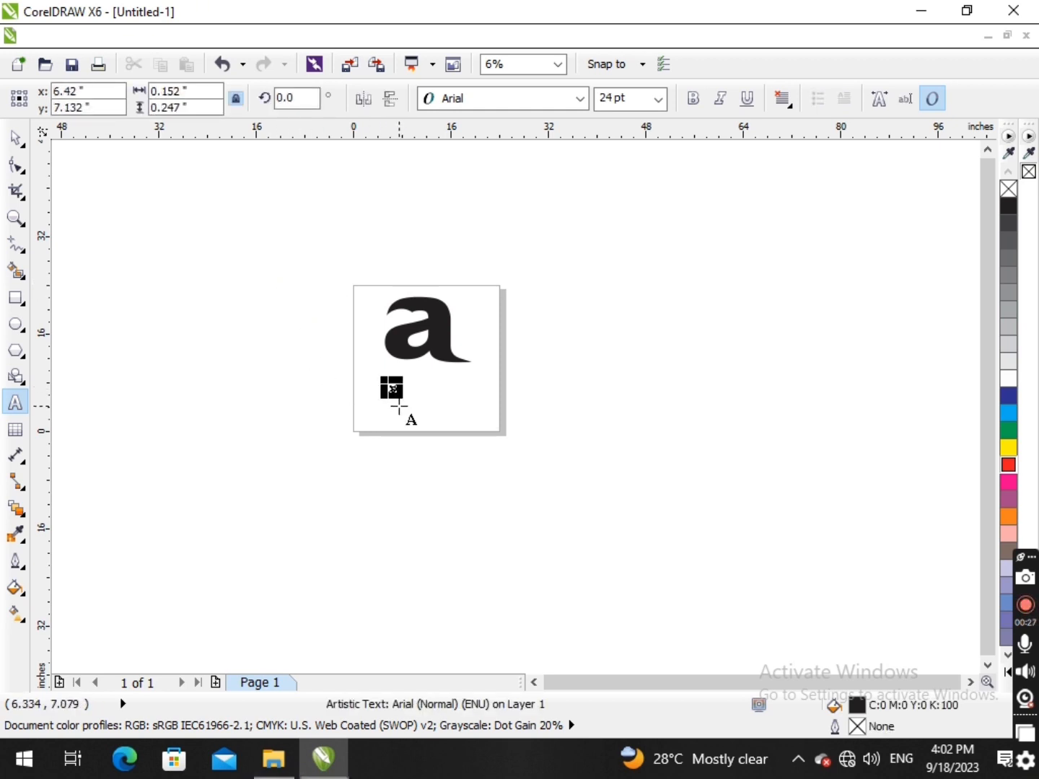
{"action": "scroll", "coordinate": [399, 405], "scroll_direction": "up", "scroll_amount": 2}
{"action": "left_click_drag", "start_coordinate": [372, 336], "coordinate": [503, 436]}
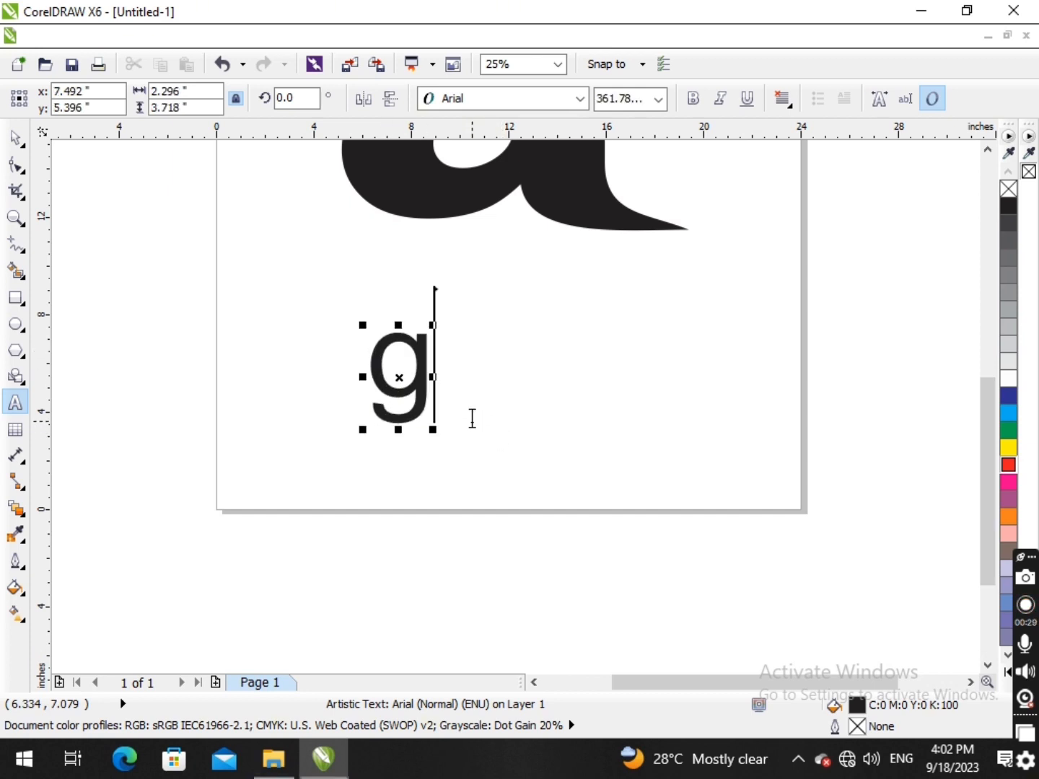
- Replace the letter "g" with the word "Graphic" and finish editing the text
{"action": "key", "text": "BackSpace"}
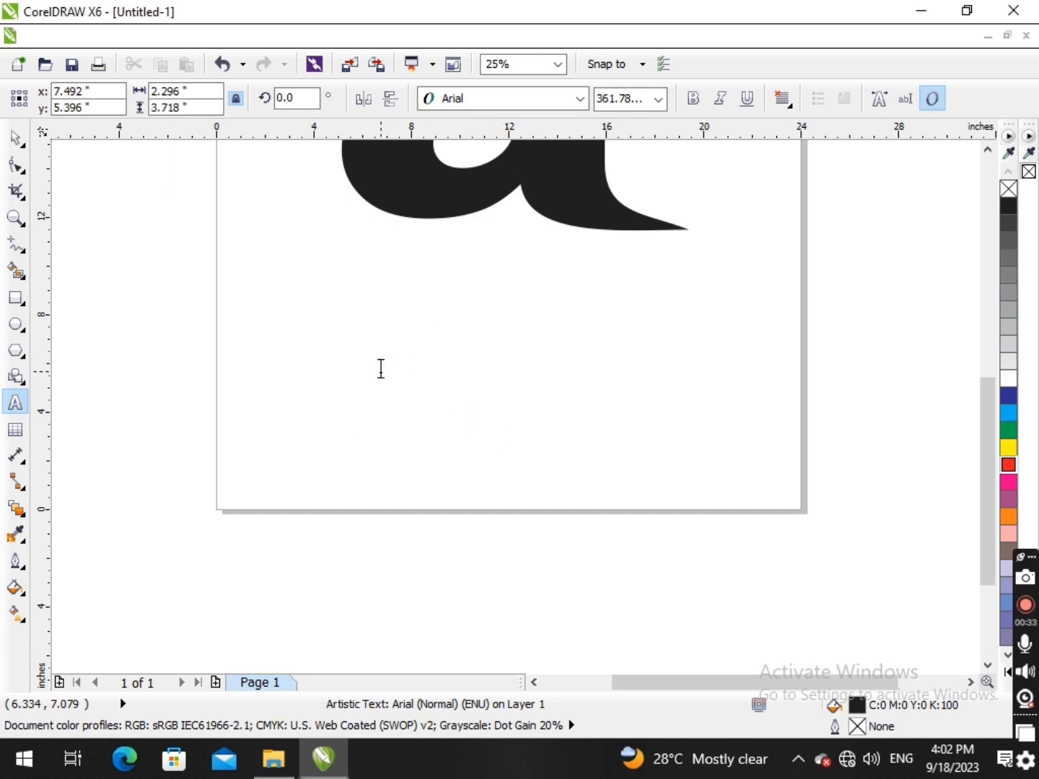
{"action": "type", "text": "Grap"}
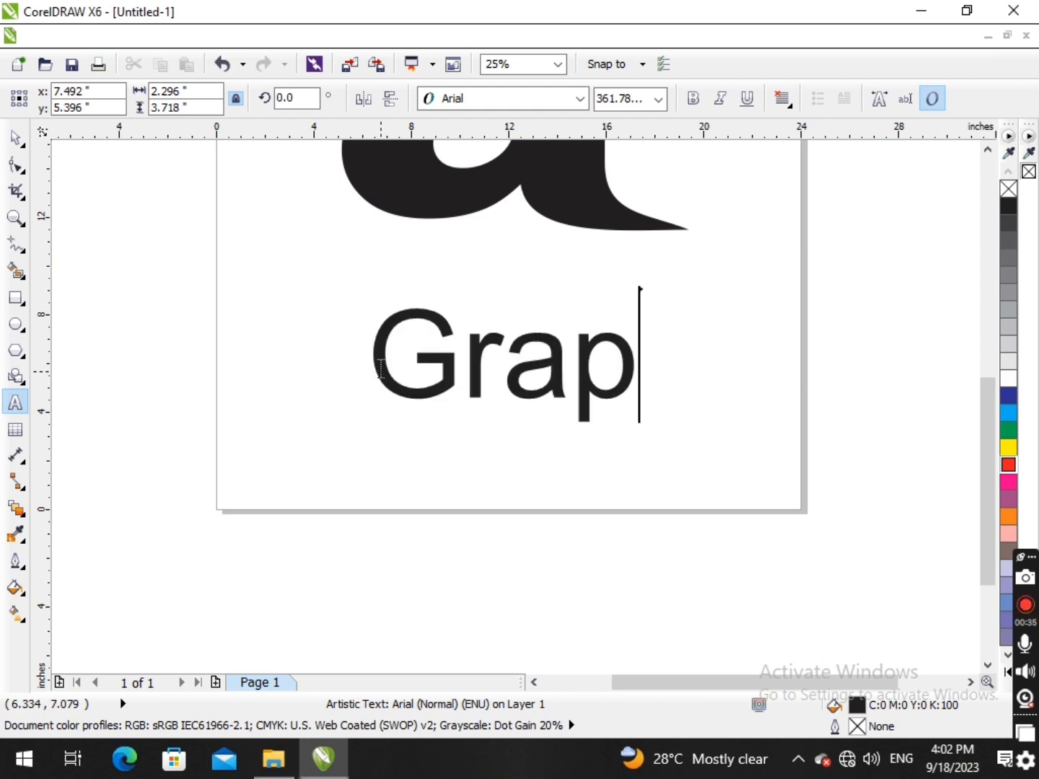
{"action": "type", "text": "hic"}
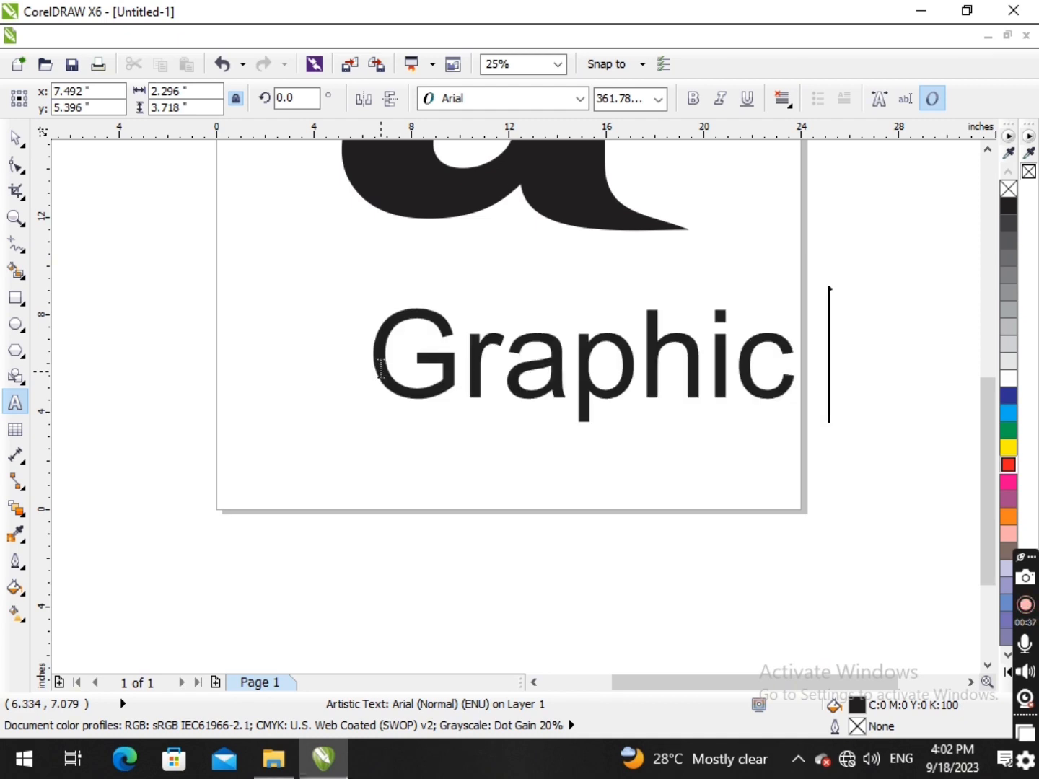
{"action": "left_click", "coordinate": [15, 138]}
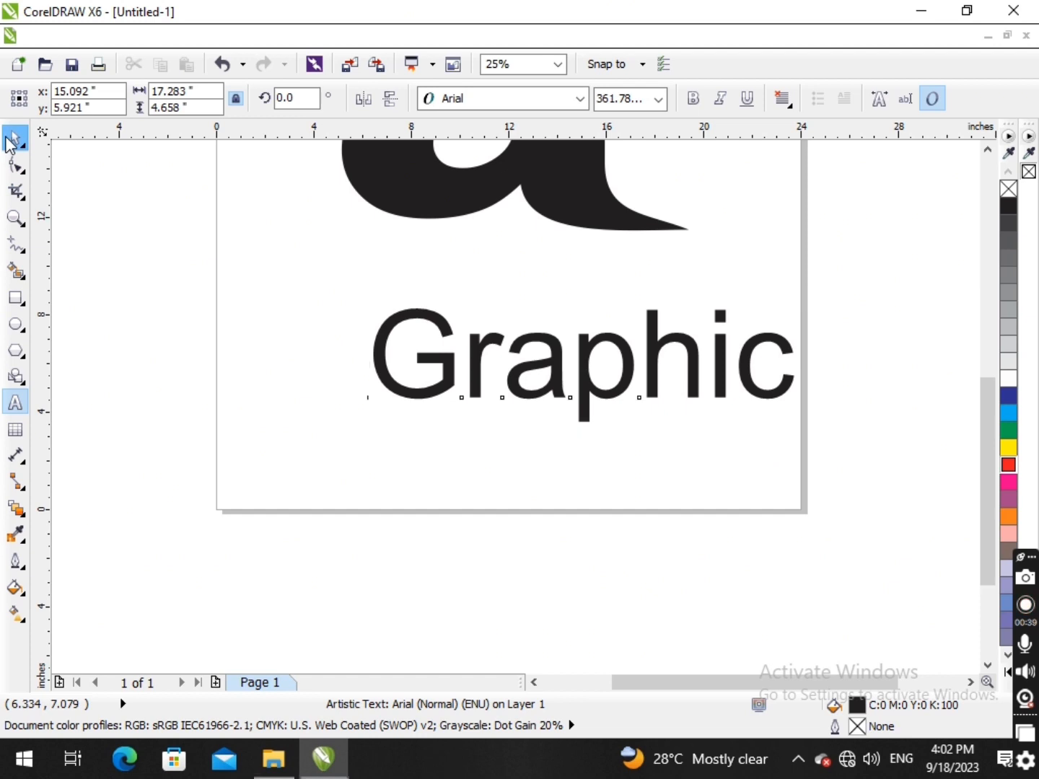
{"action": "left_click", "coordinate": [15, 298]}
{"action": "left_click_drag", "start_coordinate": [358, 426], "coordinate": [880, 425]}
{"action": "key", "text": "space"}
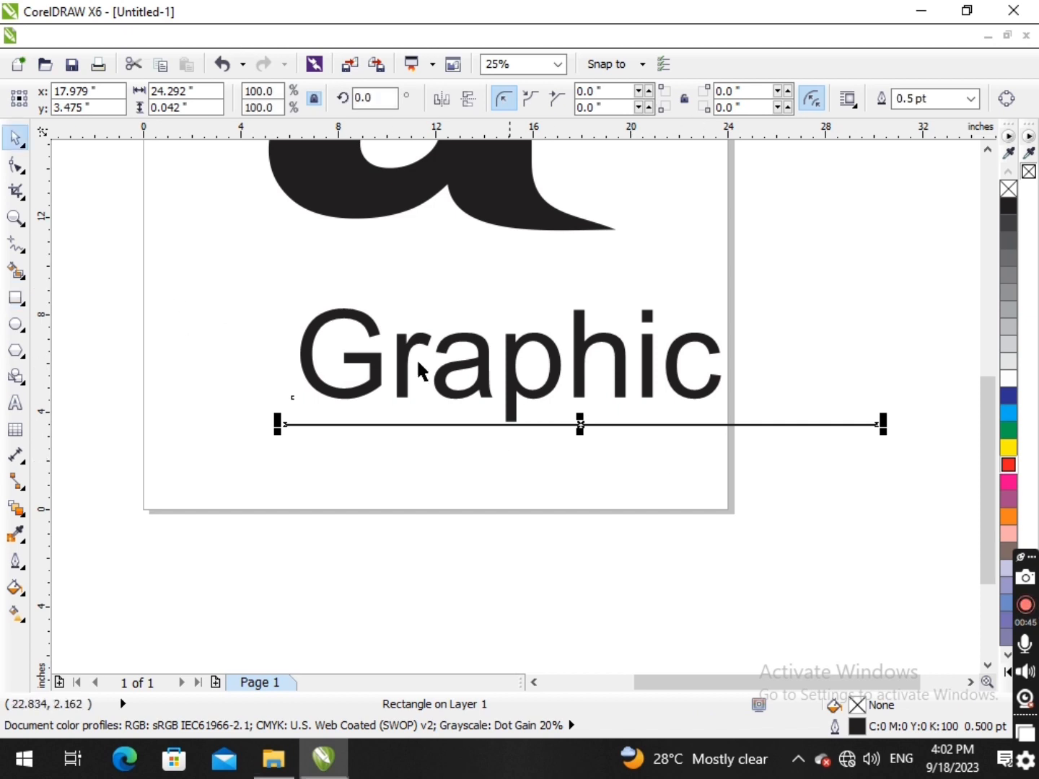
{"action": "key", "text": "ctrl+z"}
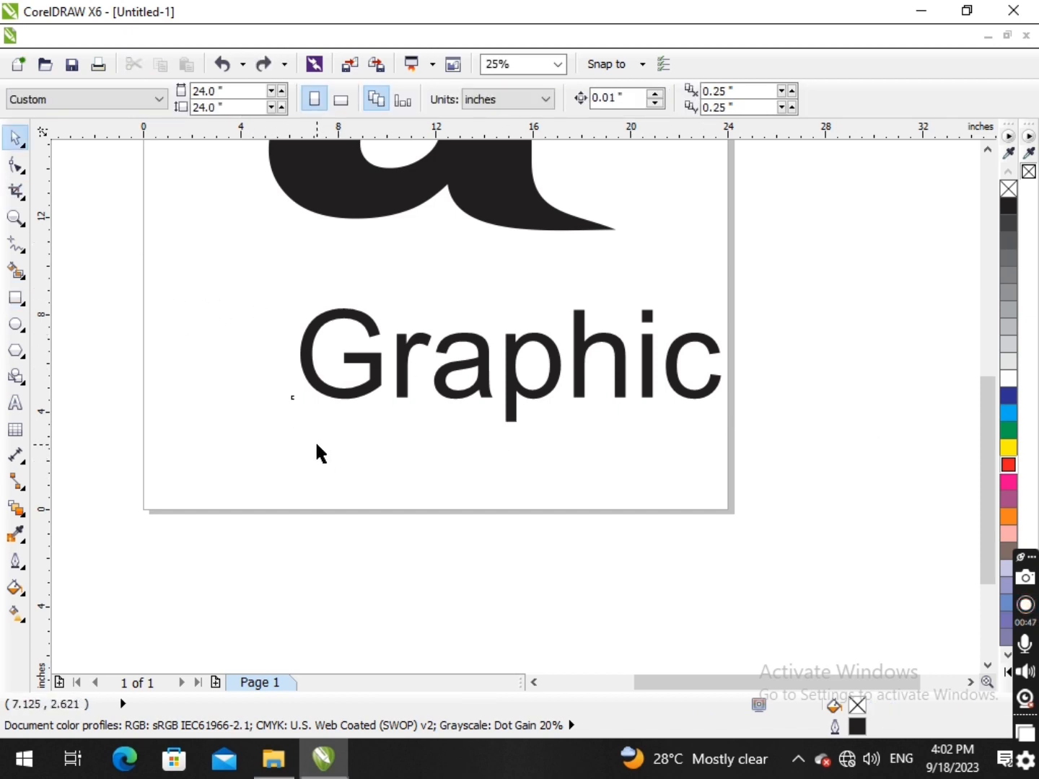
- Draw a thin rectangle about 25.7 by 0.8 inches just beneath the word "Graphic" and fill it red
{"action": "key", "text": "F6"}
{"action": "left_click_drag", "start_coordinate": [303, 422], "coordinate": [930, 441]}
{"action": "left_click", "coordinate": [14, 137]}
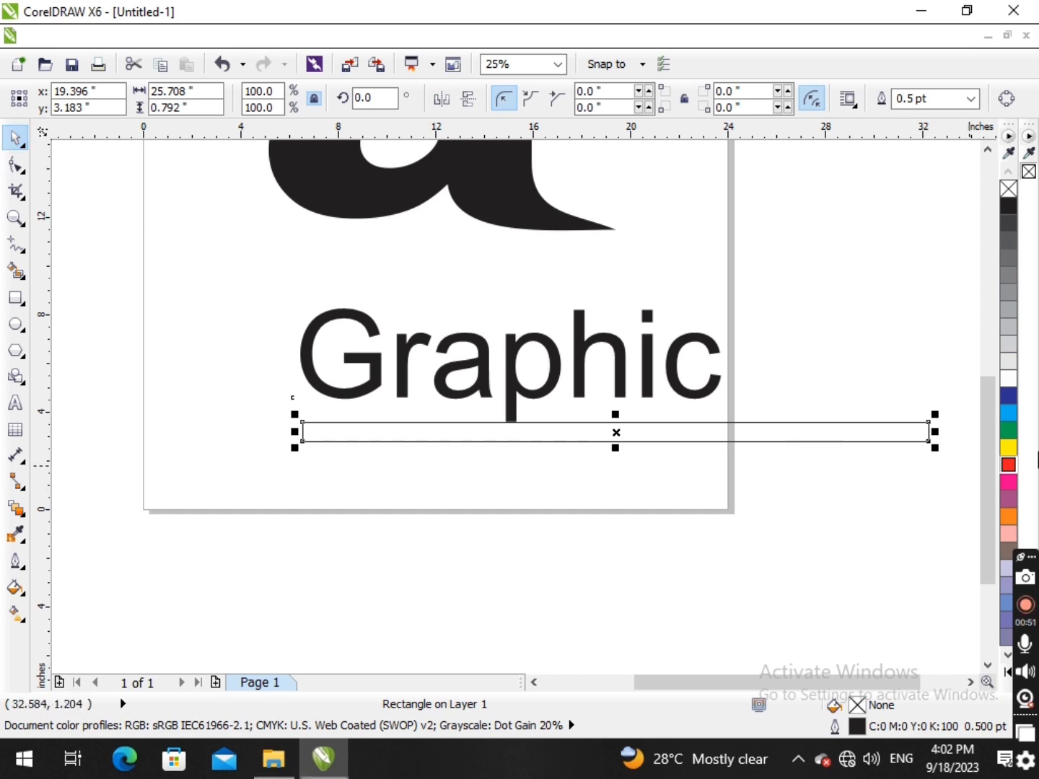
{"action": "left_click", "coordinate": [1012, 471]}
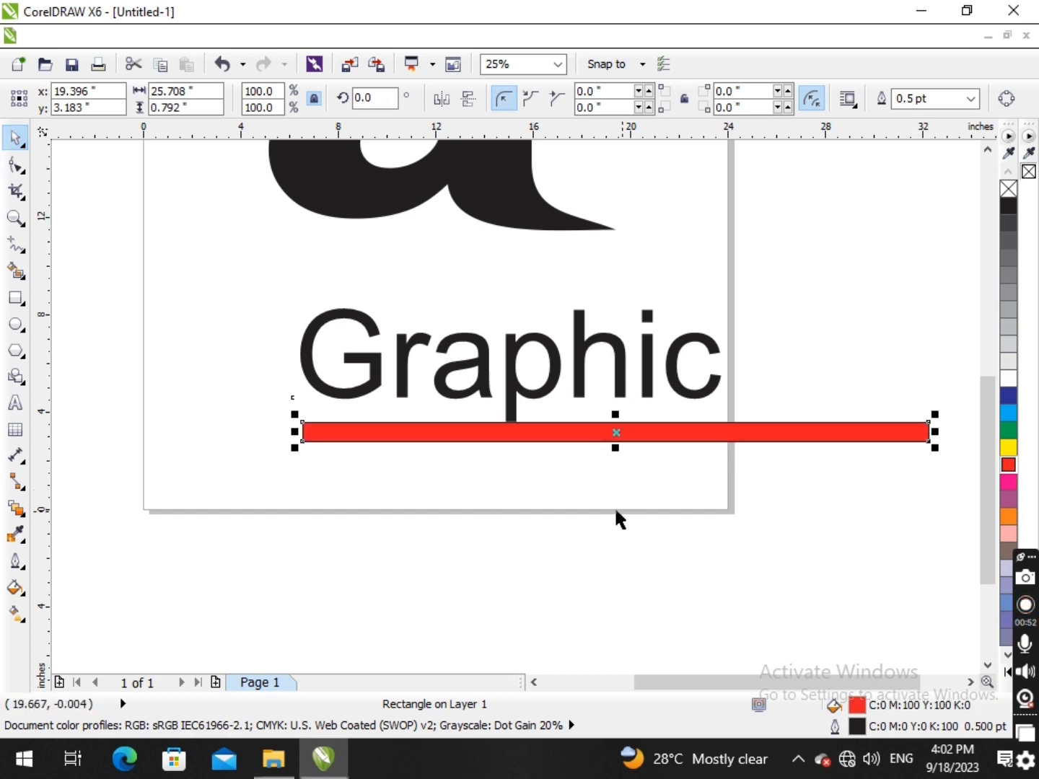
- Shift "Graphic" slightly and widen its character spacing with the Shape tool until the word is about 23.7 inches wide
{"action": "left_click", "coordinate": [402, 390]}
{"action": "left_click_drag", "start_coordinate": [402, 390], "coordinate": [400, 386]}
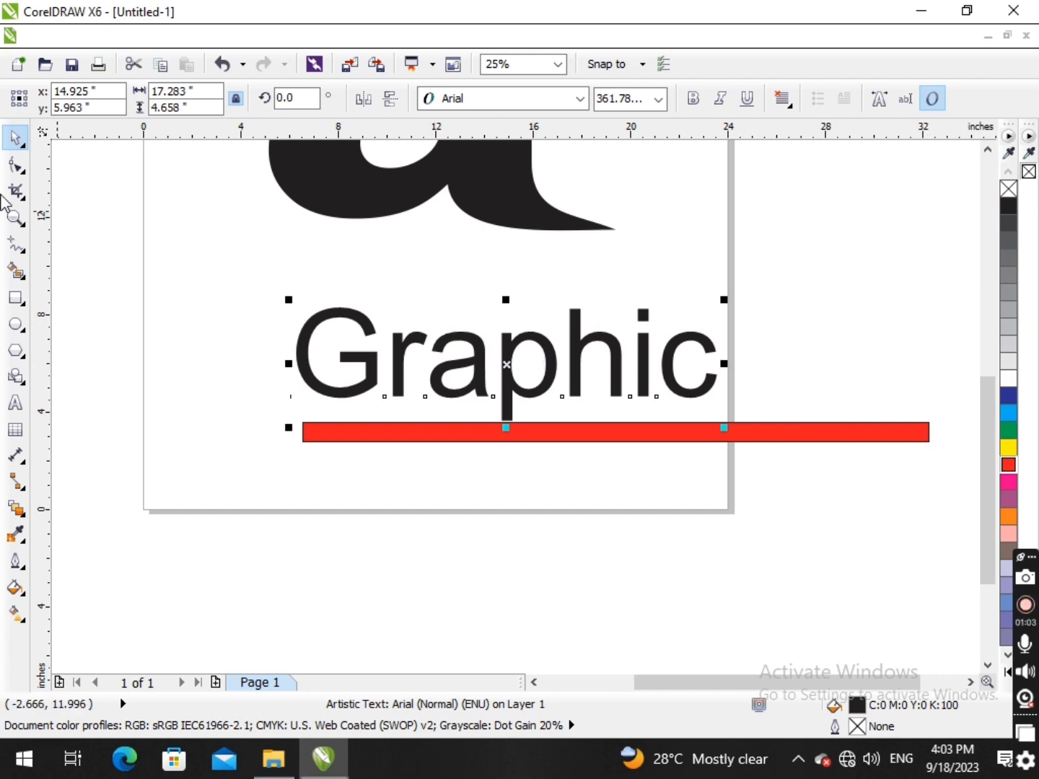
{"action": "left_click", "coordinate": [15, 165]}
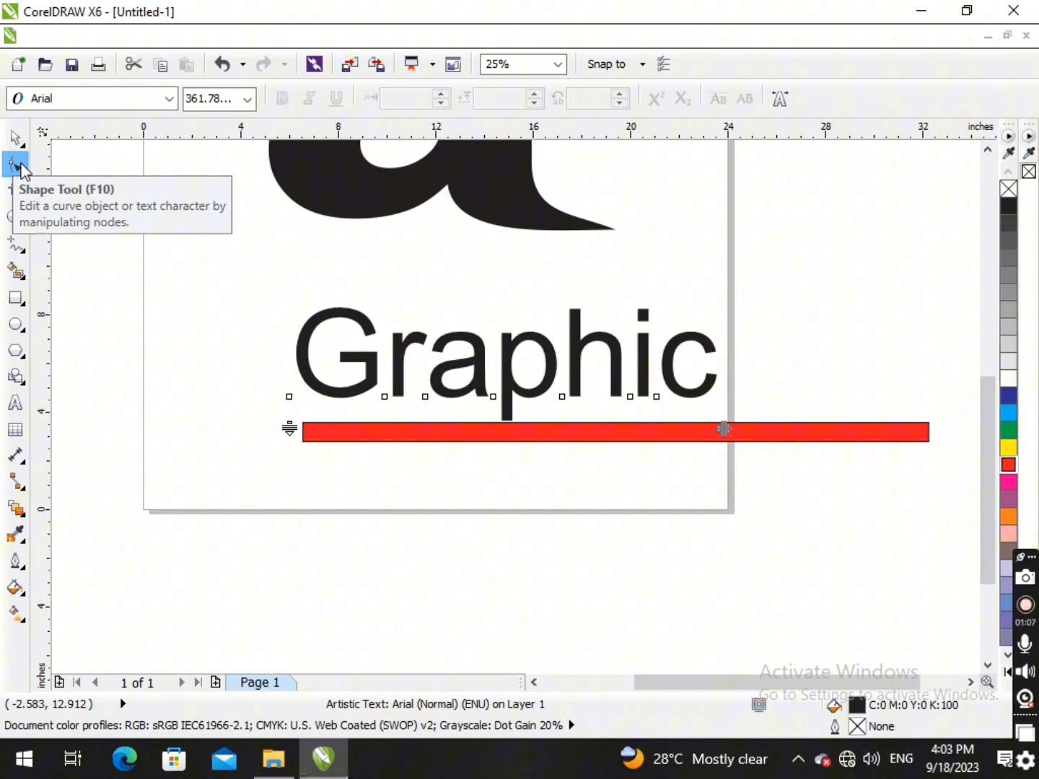
{"action": "left_click", "coordinate": [15, 137]}
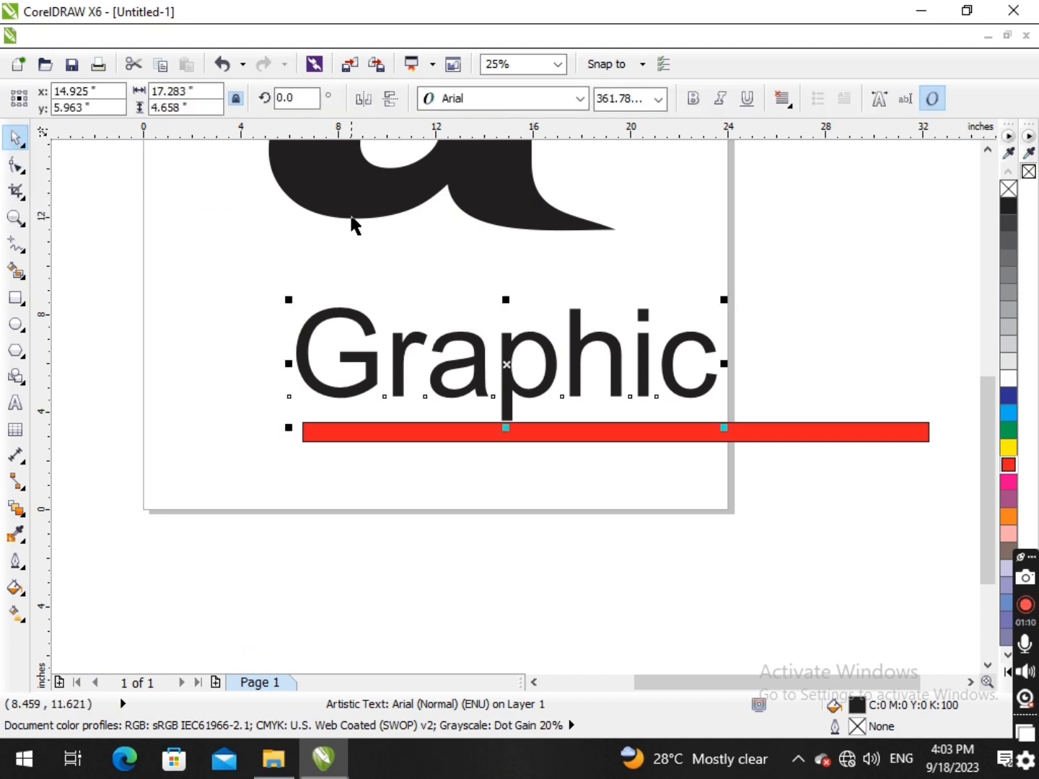
{"action": "key", "text": "F10"}
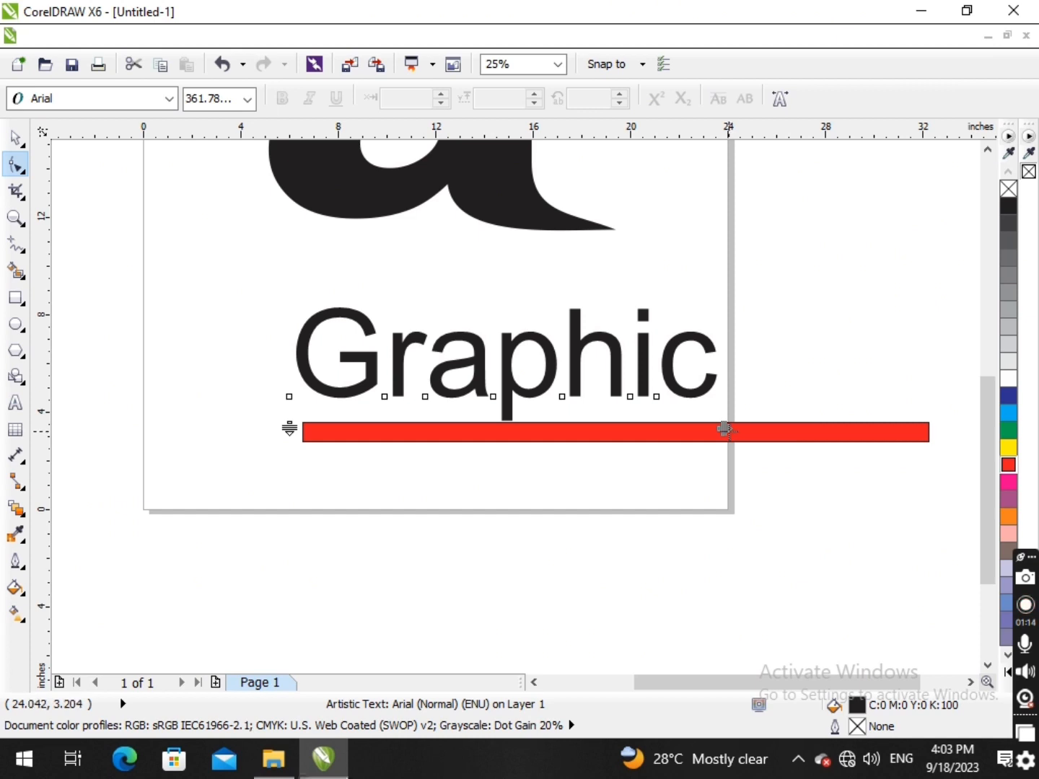
{"action": "scroll", "coordinate": [725, 429], "scroll_direction": "up", "scroll_amount": 3}
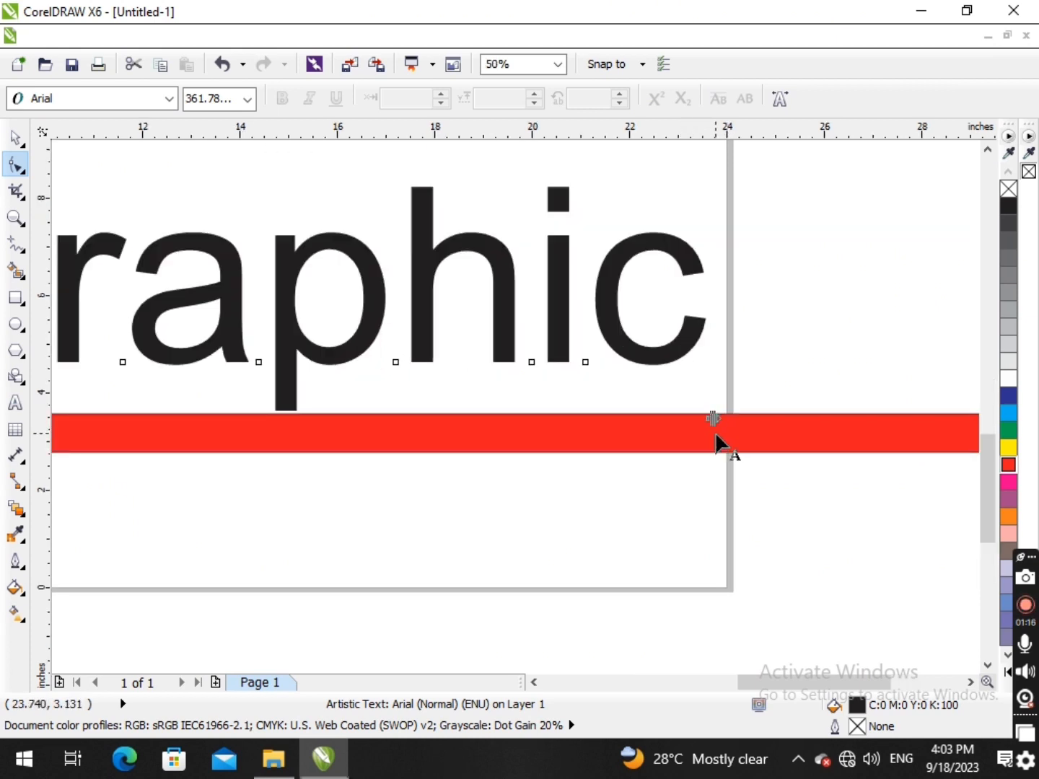
{"action": "scroll", "coordinate": [717, 440], "scroll_direction": "up", "scroll_amount": 1}
{"action": "scroll", "coordinate": [708, 413], "scroll_direction": "down", "scroll_amount": 4}
{"action": "scroll", "coordinate": [267, 426], "scroll_direction": "up", "scroll_amount": 2}
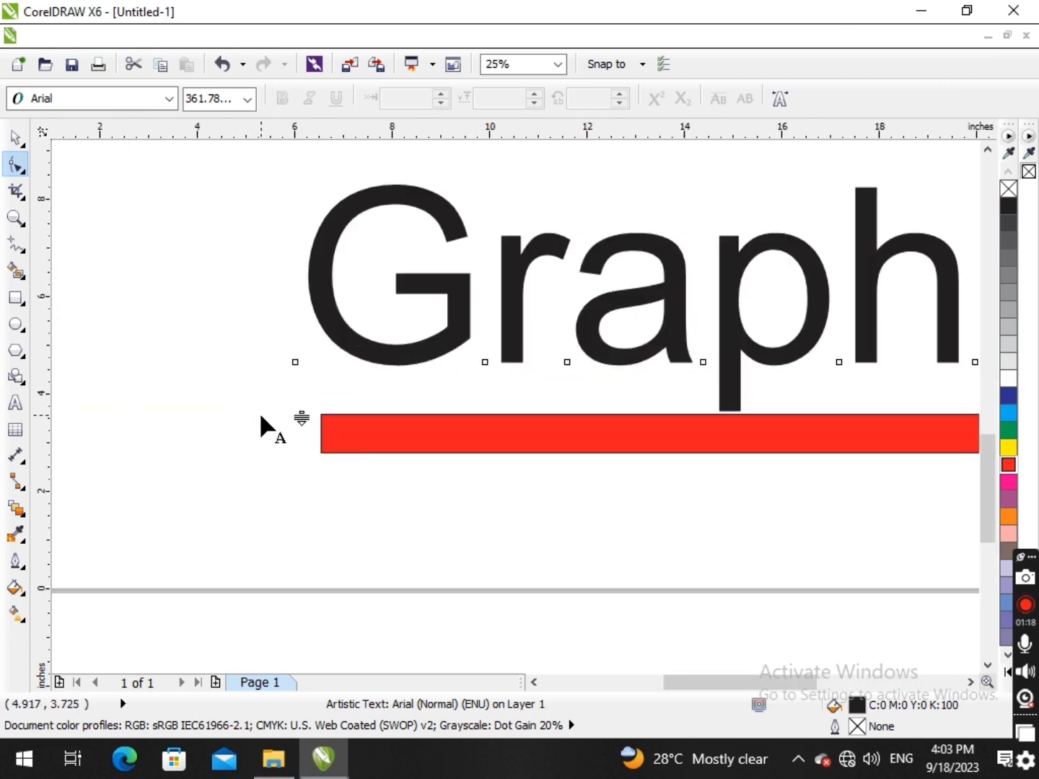
{"action": "scroll", "coordinate": [296, 422], "scroll_direction": "down", "scroll_amount": 3}
{"action": "scroll", "coordinate": [483, 401], "scroll_direction": "up", "scroll_amount": 2}
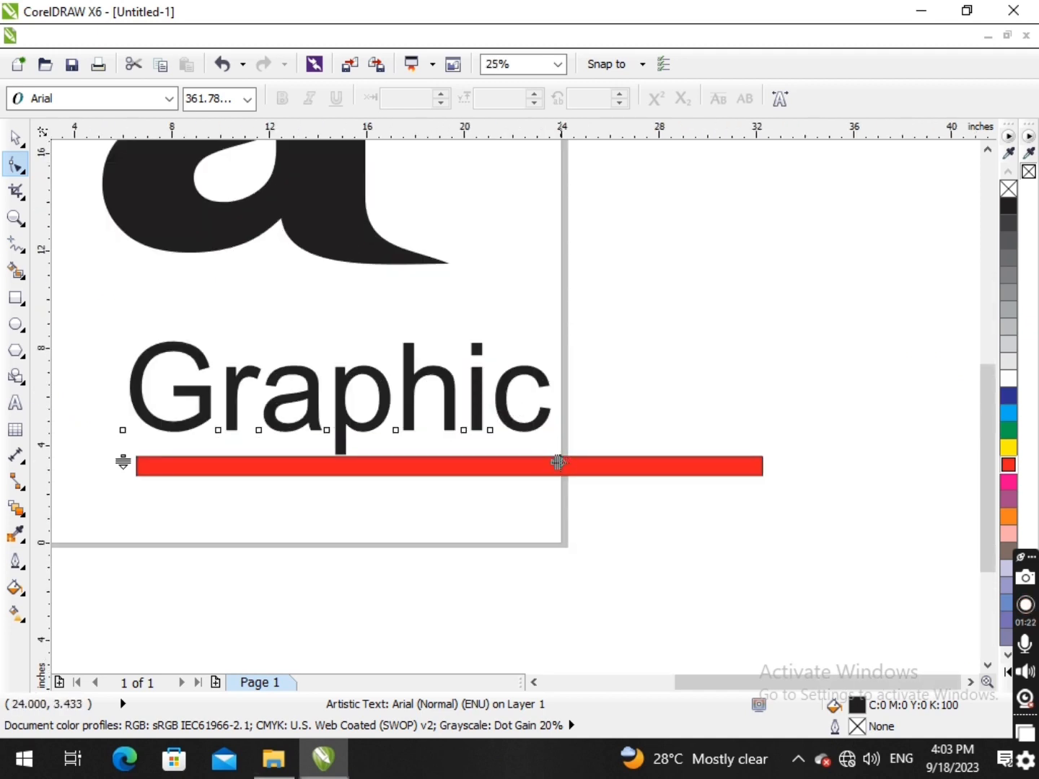
{"action": "left_click_drag", "start_coordinate": [558, 462], "coordinate": [762, 466]}
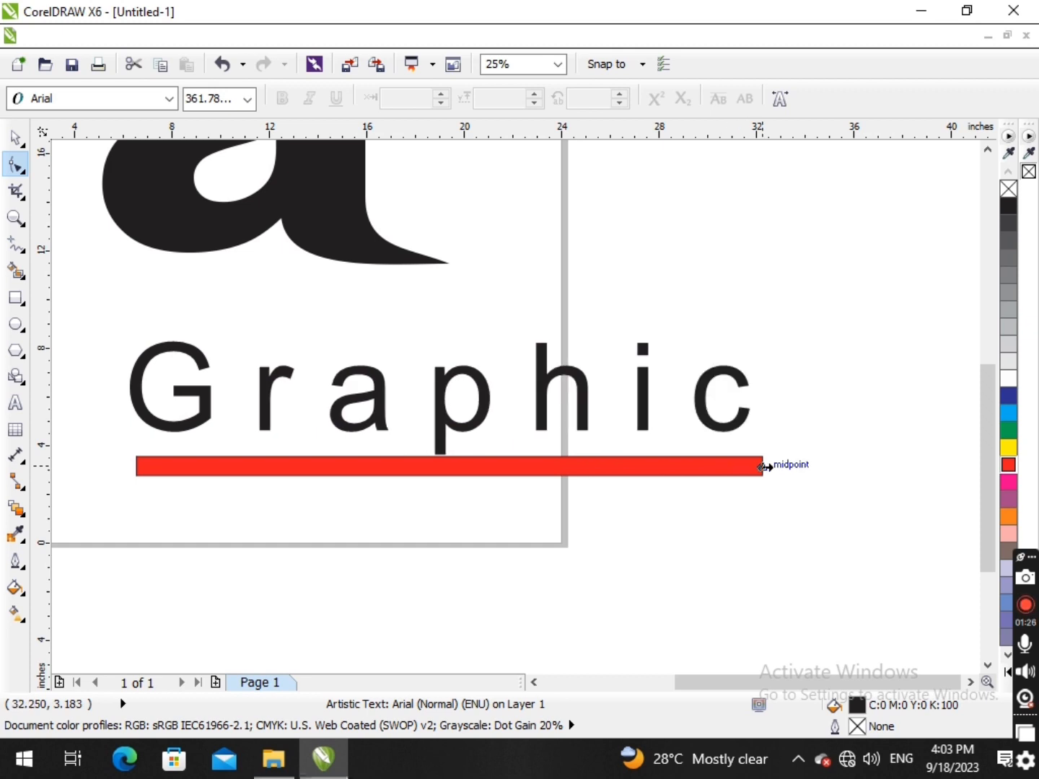
{"action": "left_click_drag", "start_coordinate": [763, 466], "coordinate": [714, 463]}
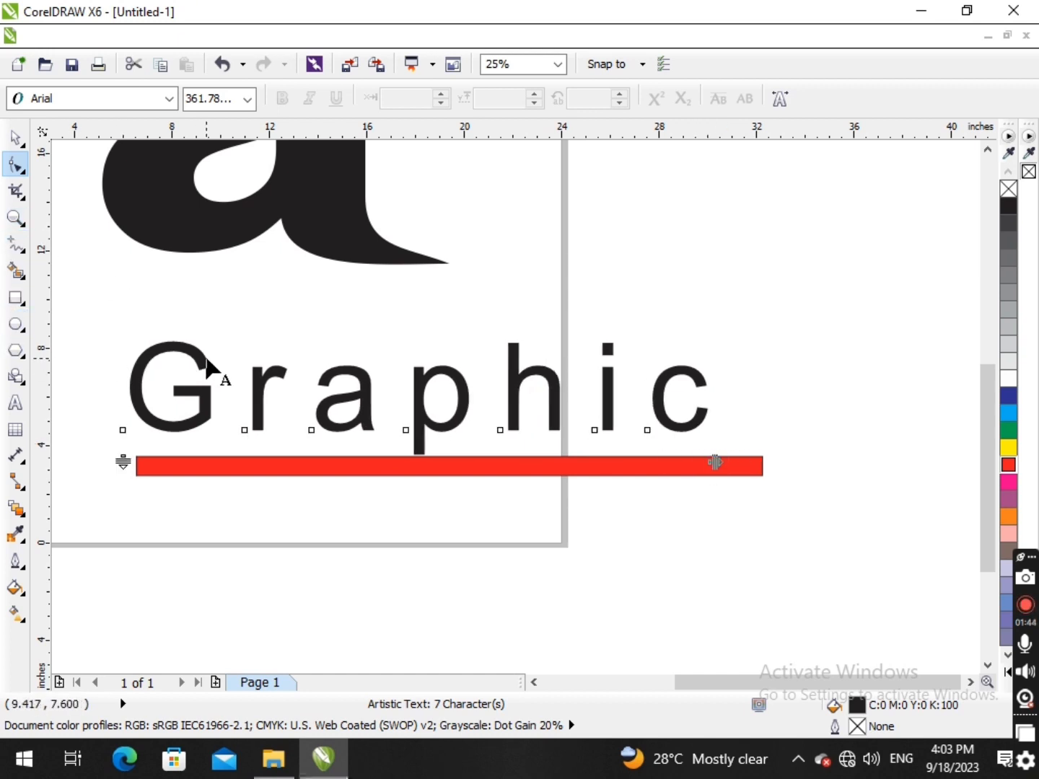
- Add the lines "Designs" and "logos" beneath "Graphic" in the same artistic text object
{"action": "key", "text": "F8"}
{"action": "key", "text": "Return"}
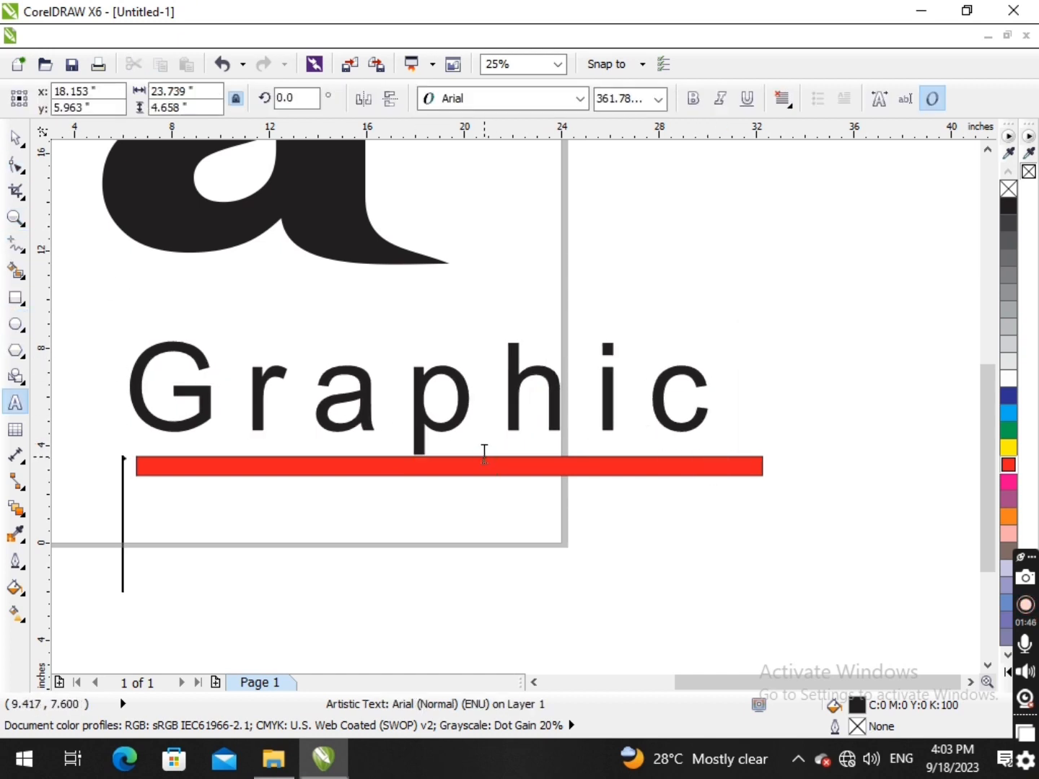
{"action": "type", "text": "D"}
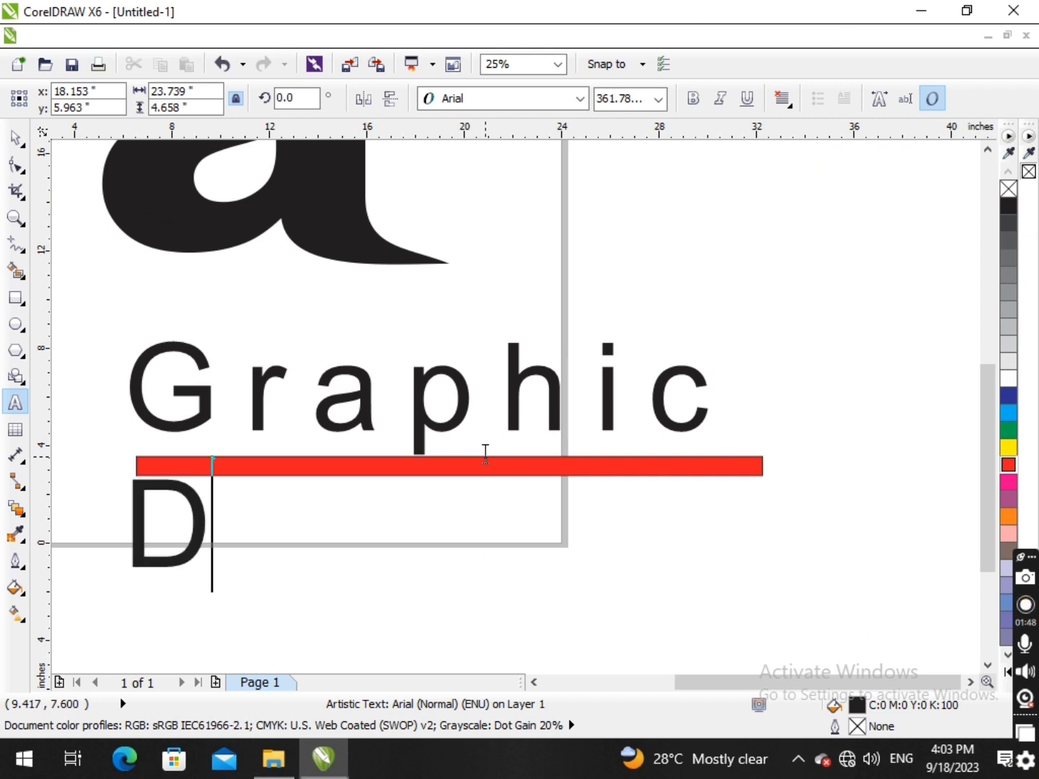
{"action": "type", "text": "esin"}
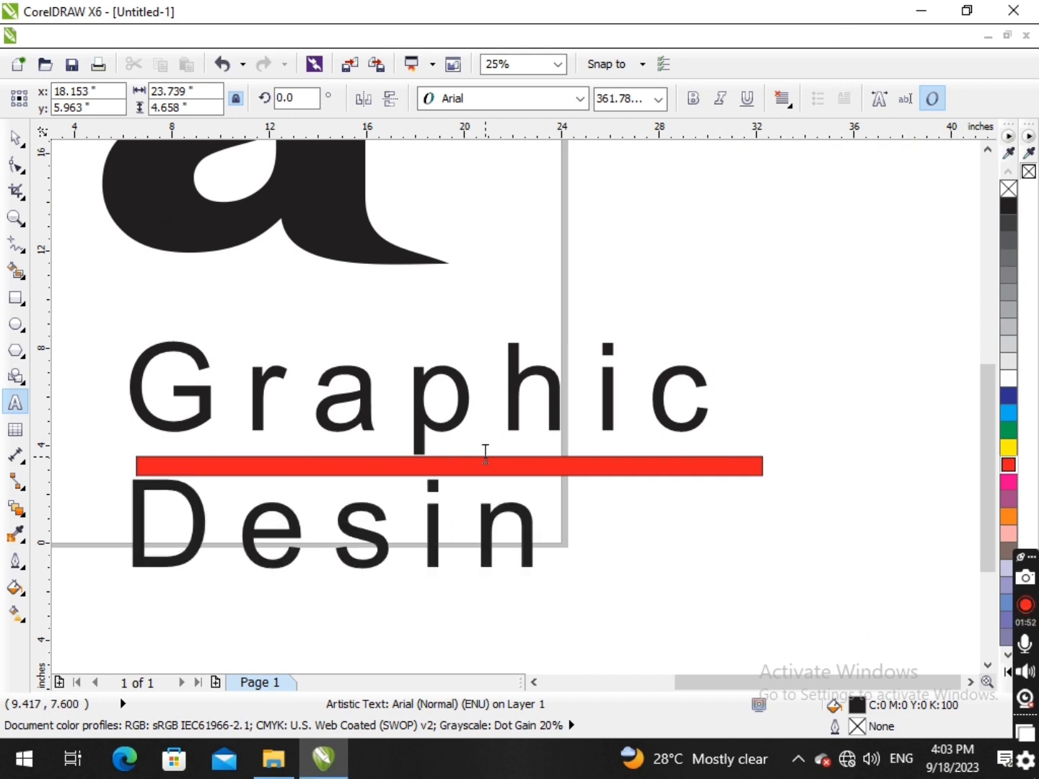
{"action": "key", "text": "BackSpace"}
{"action": "type", "text": "gn"}
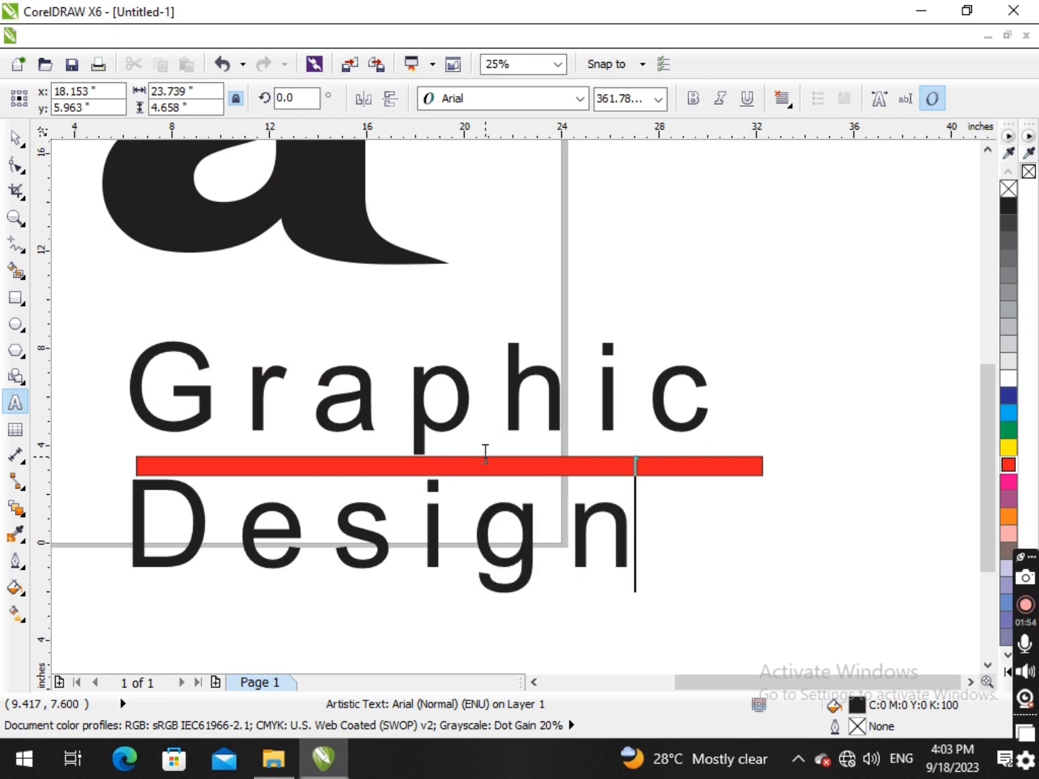
{"action": "type", "text": "s"}
{"action": "key", "text": "Return"}
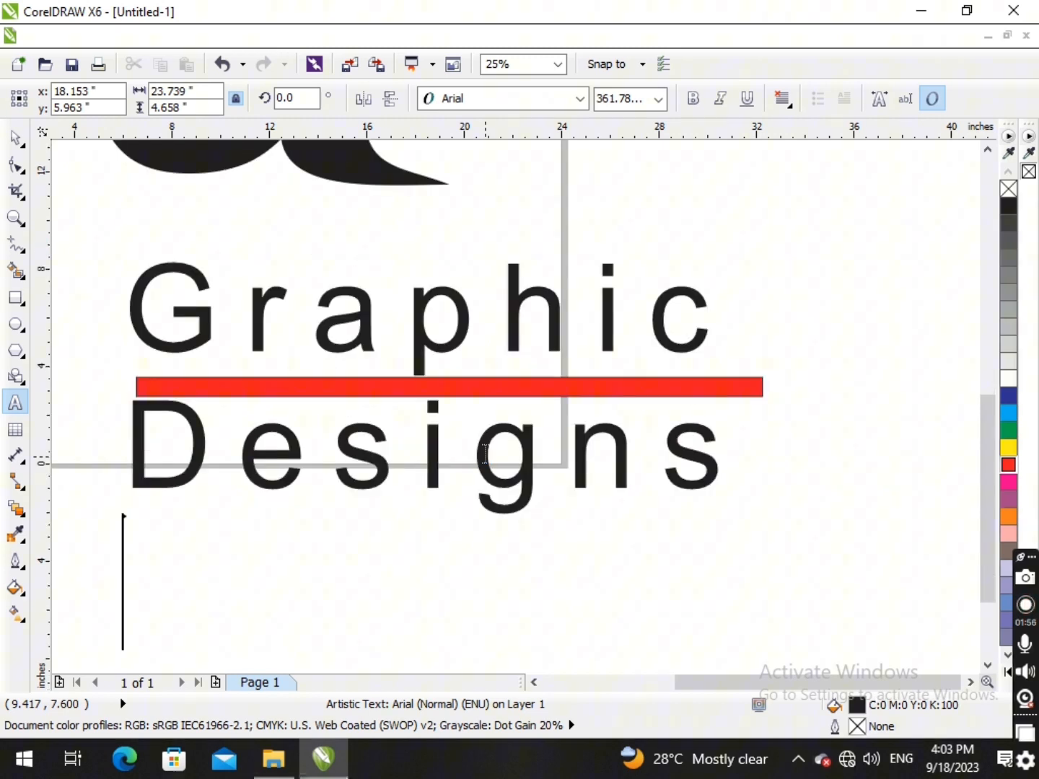
{"action": "type", "text": "lod"}
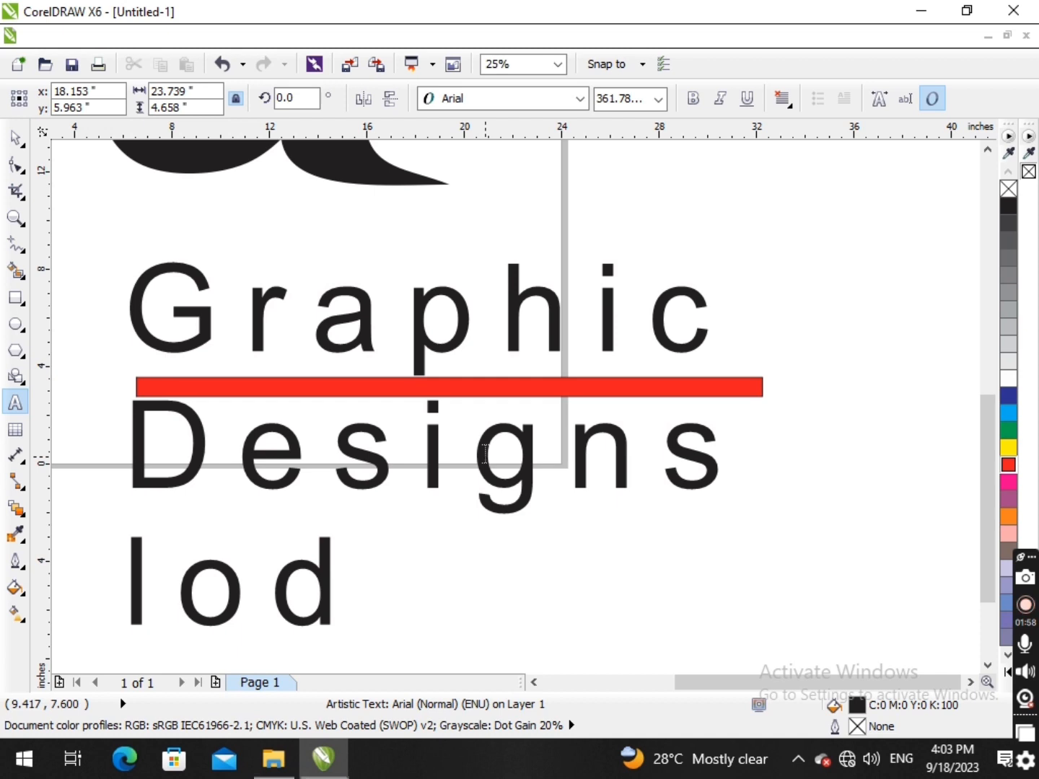
{"action": "key", "text": "BackSpace"}
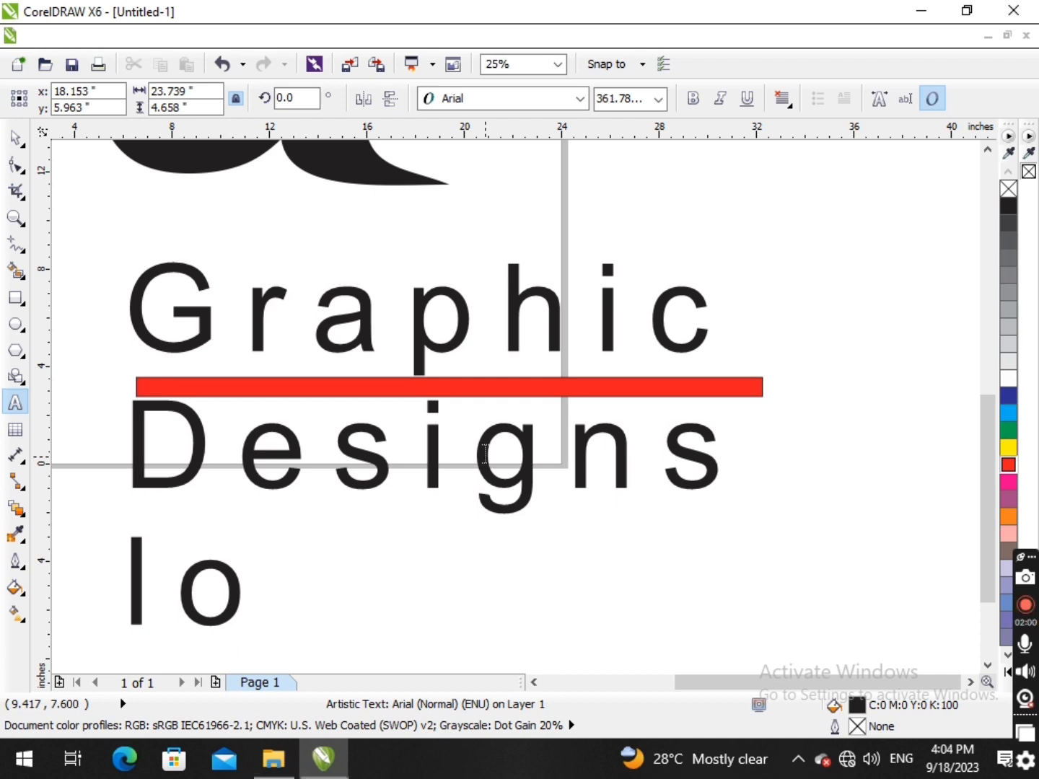
{"action": "type", "text": "gos"}
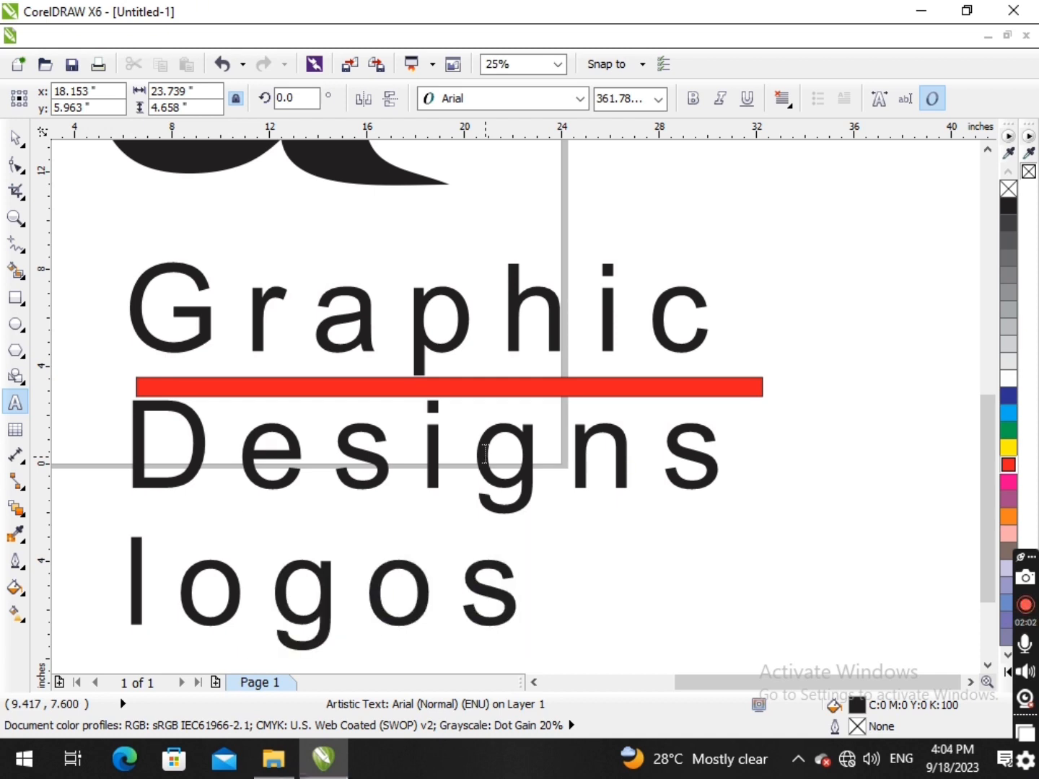
- Finish editing the text and move the red bar to just beneath the word "logos"
{"action": "left_click", "coordinate": [15, 136]}
{"action": "scroll", "coordinate": [768, 363], "scroll_direction": "down", "scroll_amount": 3}
{"action": "left_click_drag", "start_coordinate": [765, 377], "coordinate": [756, 518]}
{"action": "scroll", "coordinate": [746, 444], "scroll_direction": "up", "scroll_amount": 1}
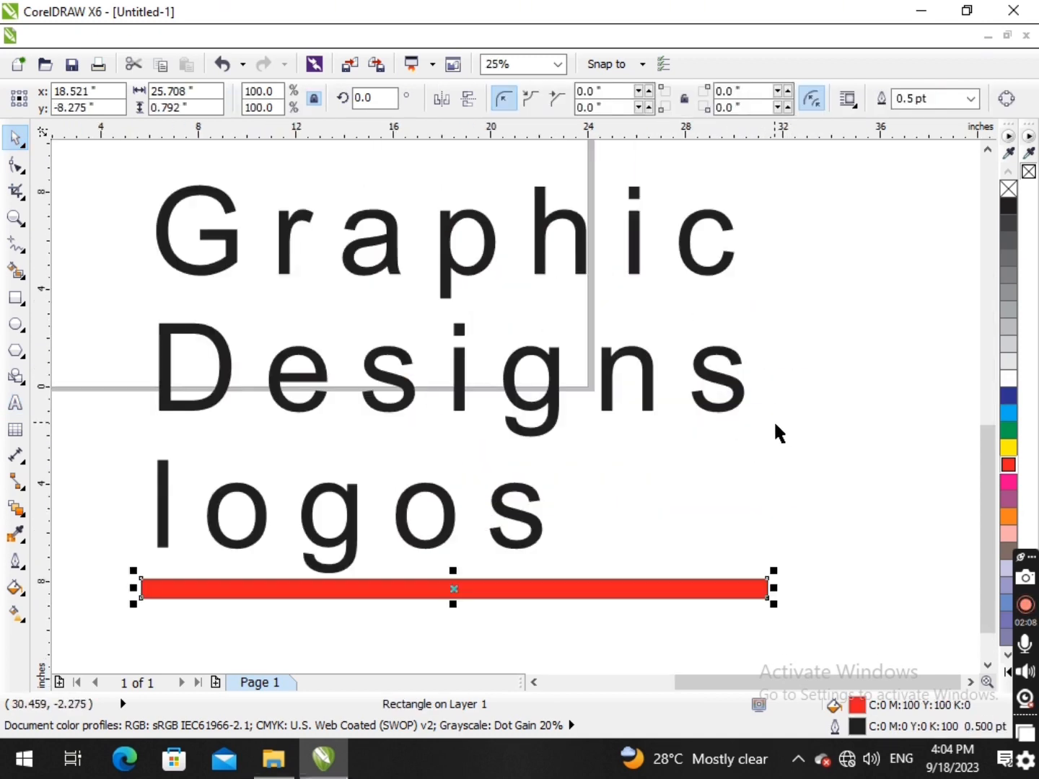
{"action": "left_click", "coordinate": [768, 417]}
- Widen the character spacing of the three-line text with the Shape tool to a width of about 36 inches
{"action": "left_click", "coordinate": [606, 401]}
{"action": "scroll", "coordinate": [548, 390], "scroll_direction": "down", "scroll_amount": 1}
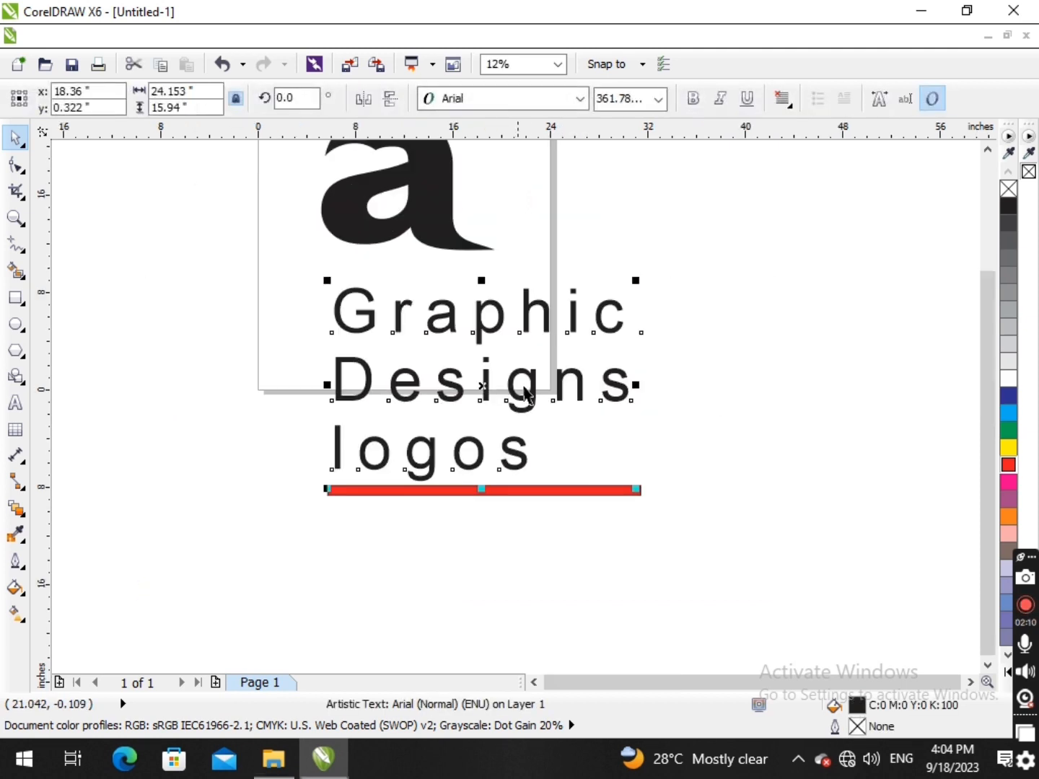
{"action": "key", "text": "F10"}
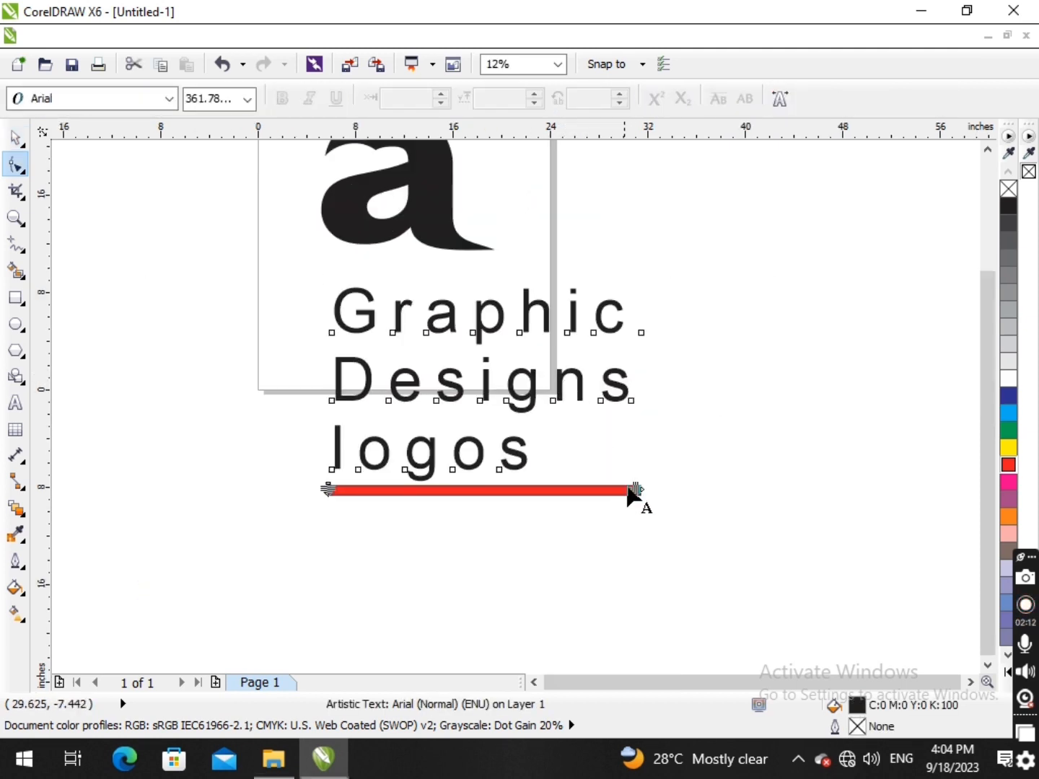
{"action": "left_click_drag", "start_coordinate": [635, 489], "coordinate": [781, 490]}
- Tighten the line spacing of the three-line text with the Shape tool to a height of about 15 inches
{"action": "scroll", "coordinate": [388, 345], "scroll_direction": "up", "scroll_amount": 2}
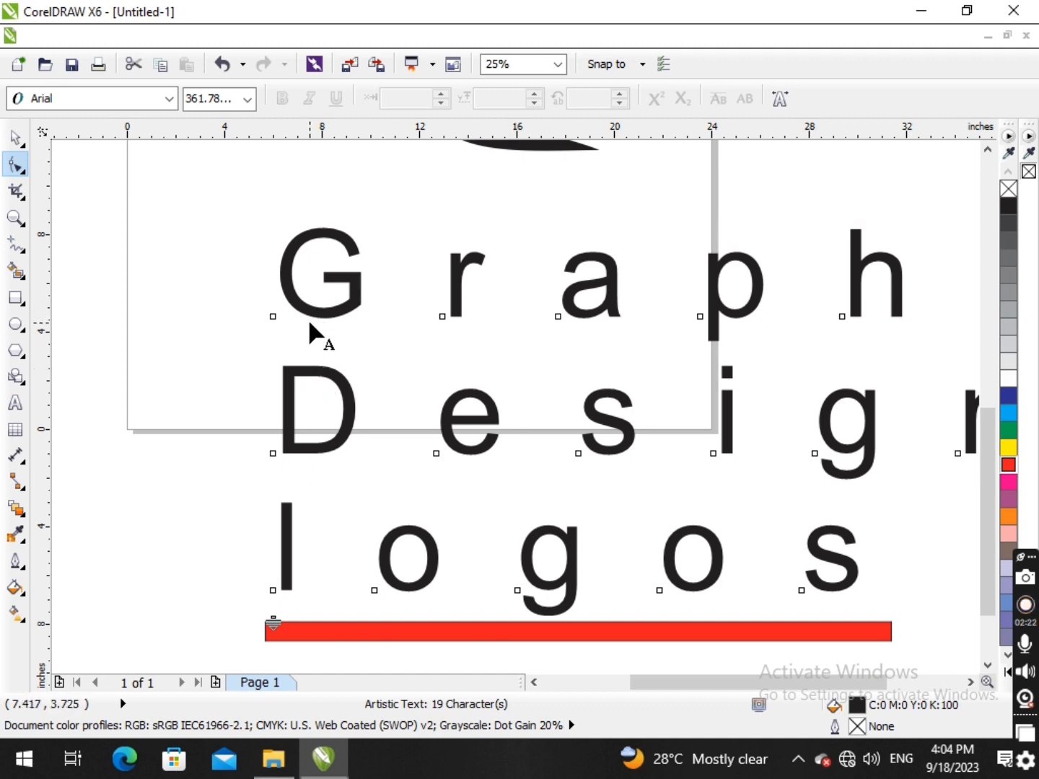
{"action": "scroll", "coordinate": [319, 317], "scroll_direction": "up", "scroll_amount": 2}
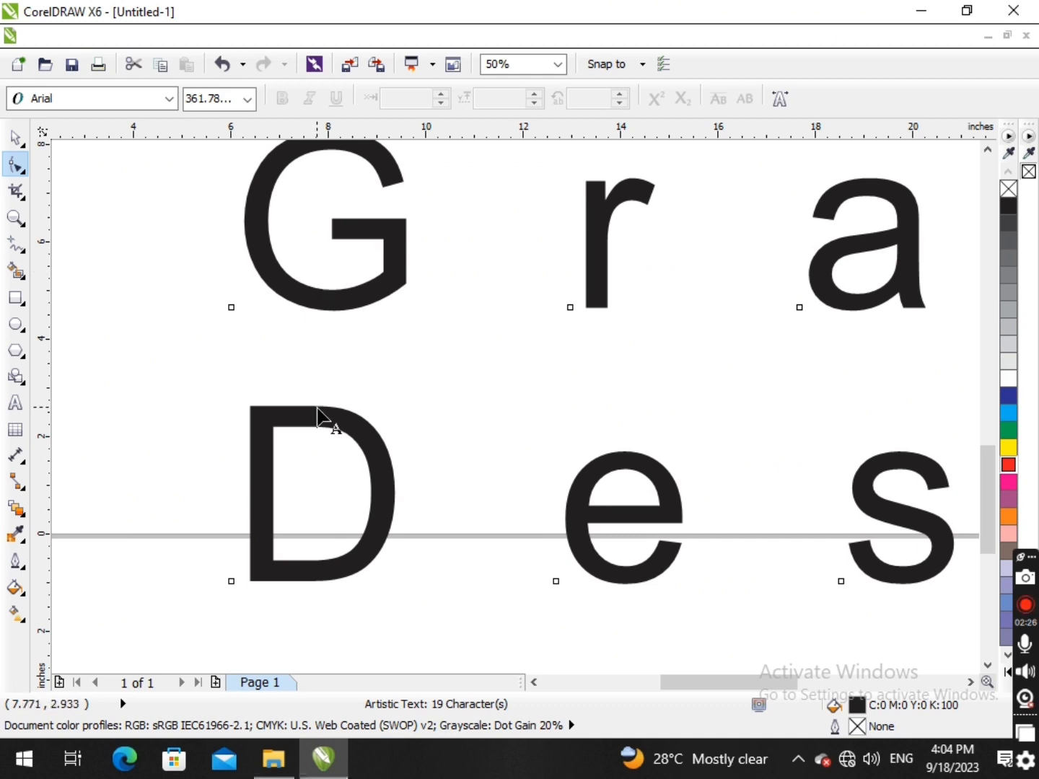
{"action": "scroll", "coordinate": [317, 417], "scroll_direction": "down", "scroll_amount": 3}
{"action": "scroll", "coordinate": [303, 430], "scroll_direction": "up", "scroll_amount": 4}
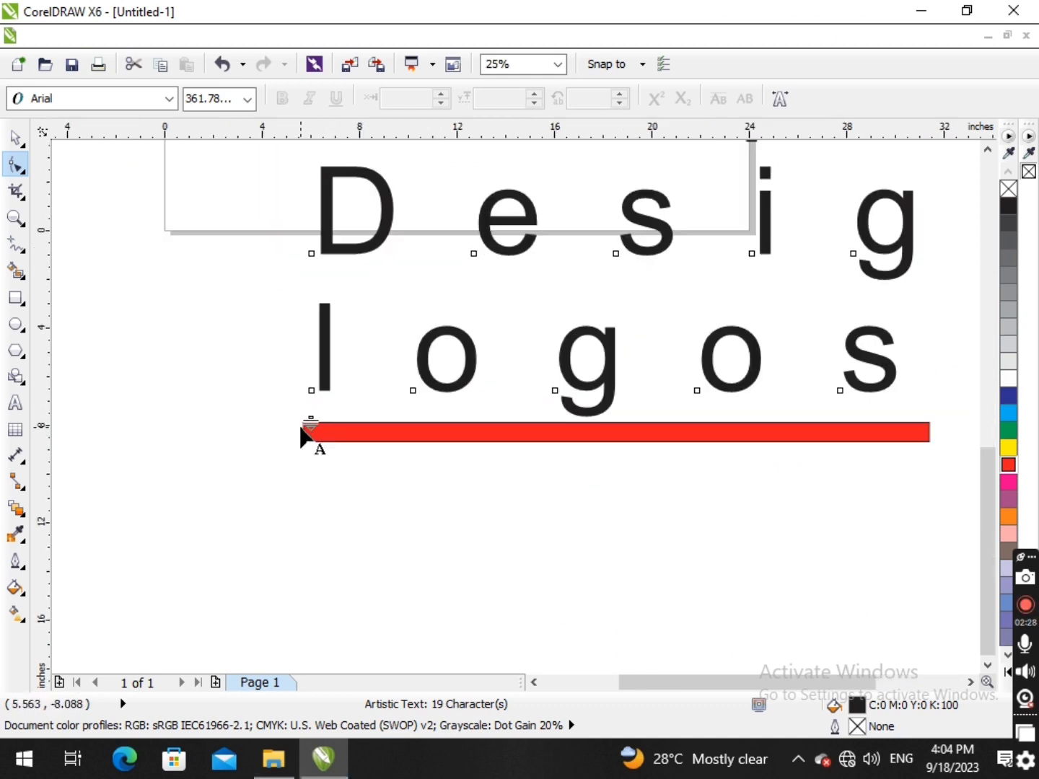
{"action": "scroll", "coordinate": [357, 394], "scroll_direction": "down", "scroll_amount": 1}
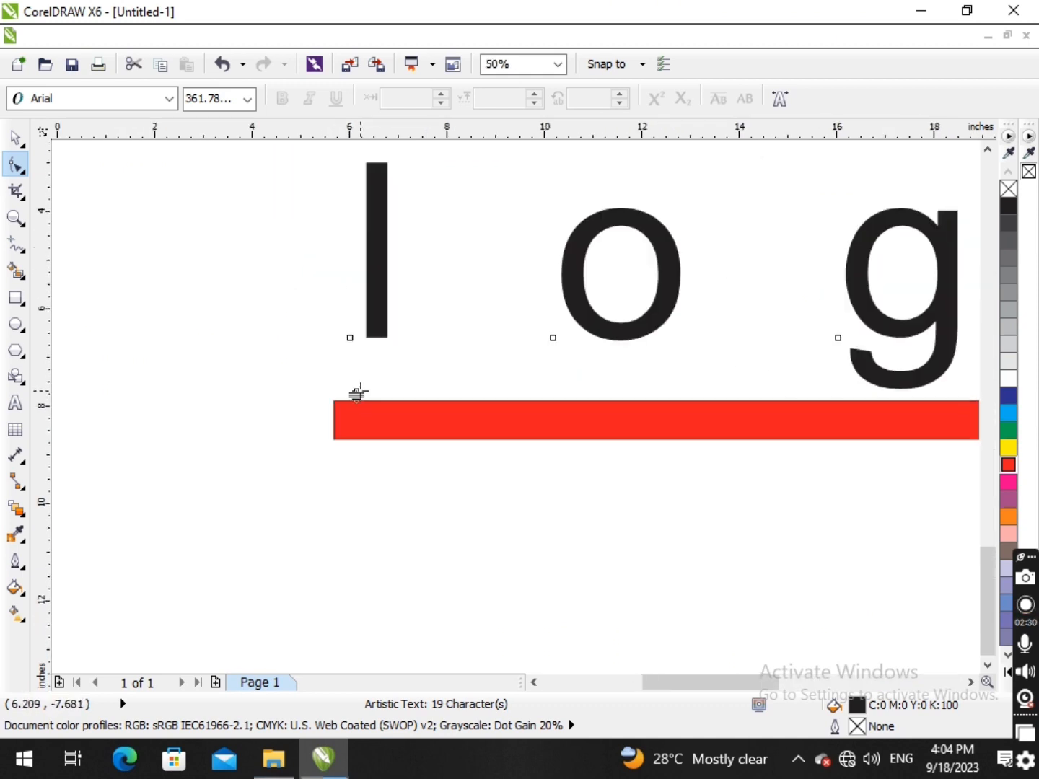
{"action": "scroll", "coordinate": [357, 395], "scroll_direction": "down", "scroll_amount": 3}
{"action": "scroll", "coordinate": [388, 353], "scroll_direction": "up", "scroll_amount": 1}
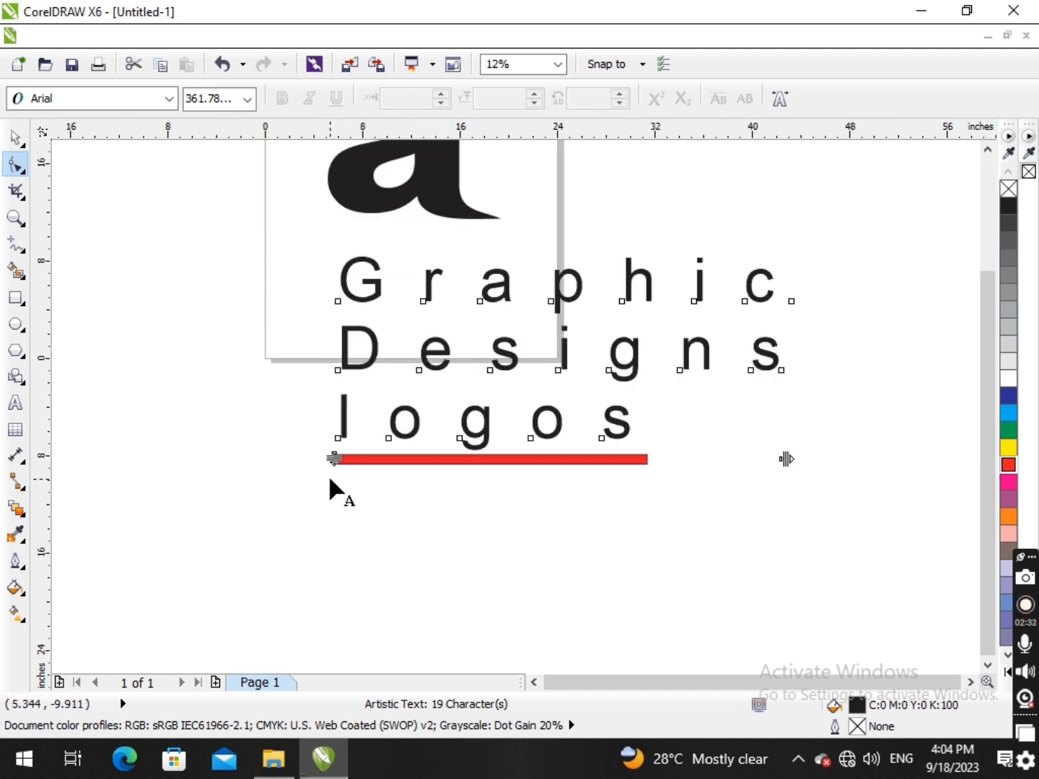
{"action": "mouse_move", "coordinate": [336, 459]}
{"action": "left_mouse_down"}
{"action": "mouse_move", "coordinate": [344, 597]}
{"action": "mouse_move", "coordinate": [339, 390]}
{"action": "mouse_move", "coordinate": [337, 466]}
{"action": "mouse_move", "coordinate": [348, 418]}
{"action": "mouse_move", "coordinate": [350, 444]}
{"action": "left_mouse_up"}
{"action": "scroll", "coordinate": [348, 436], "scroll_direction": "down", "scroll_amount": 2}
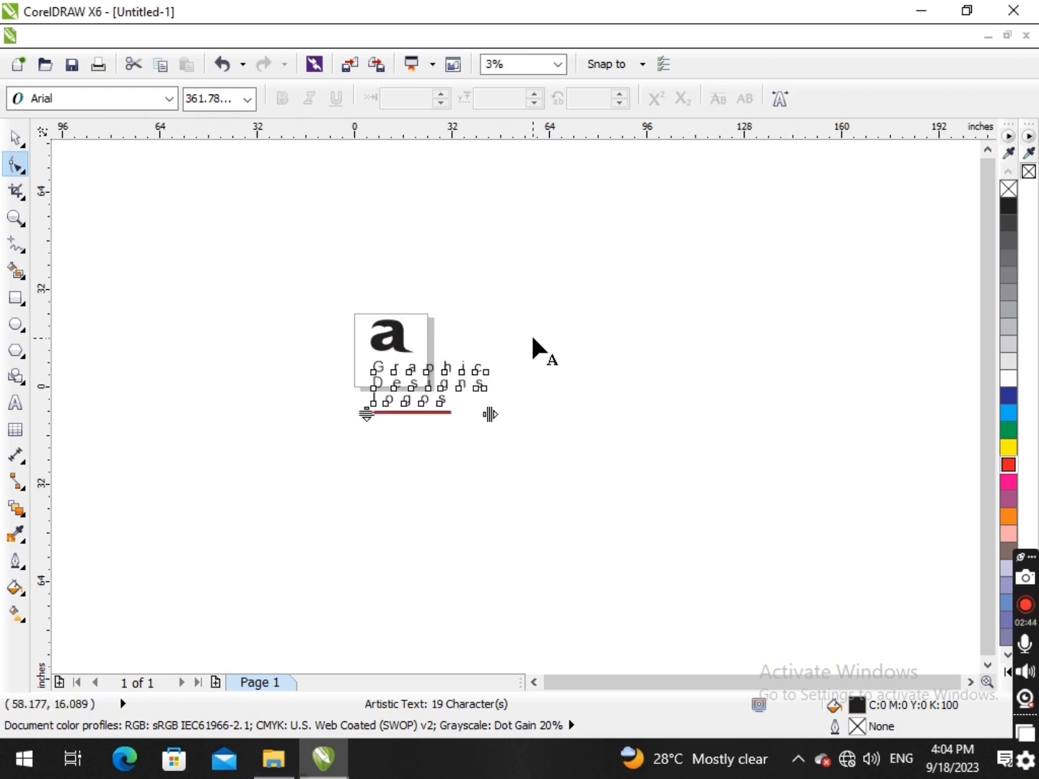
{"action": "scroll", "coordinate": [531, 333], "scroll_direction": "up", "scroll_amount": 1}
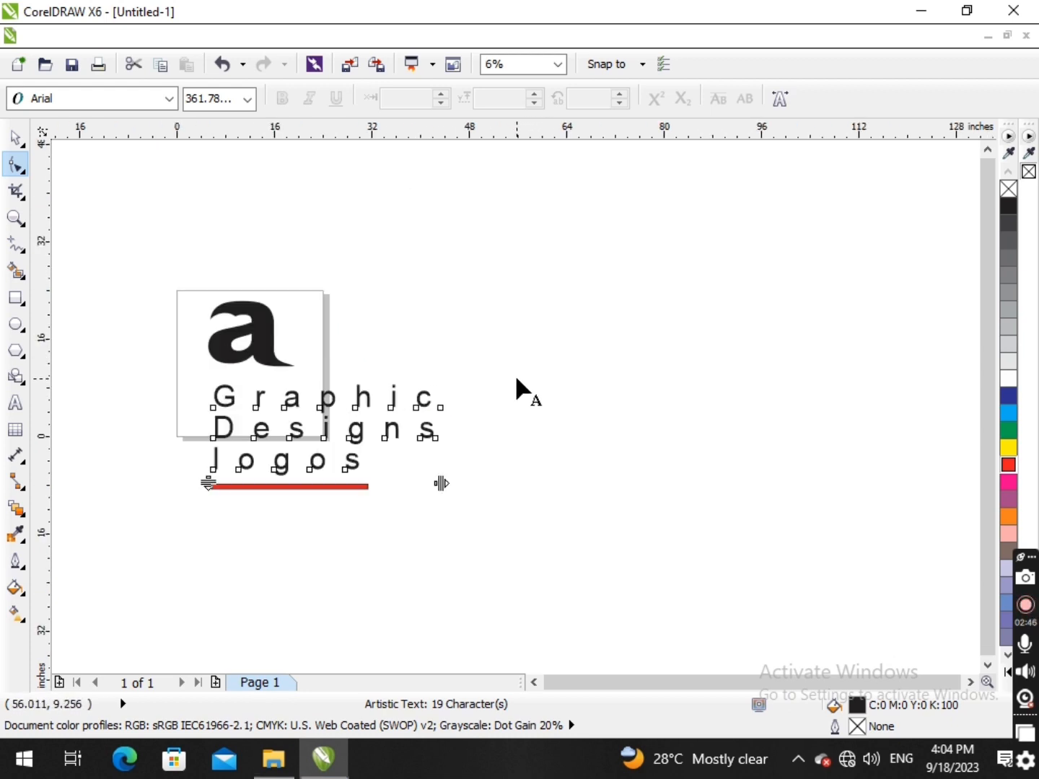
{"action": "scroll", "coordinate": [455, 359], "scroll_direction": "down", "scroll_amount": 1}
{"action": "key", "text": "space"}
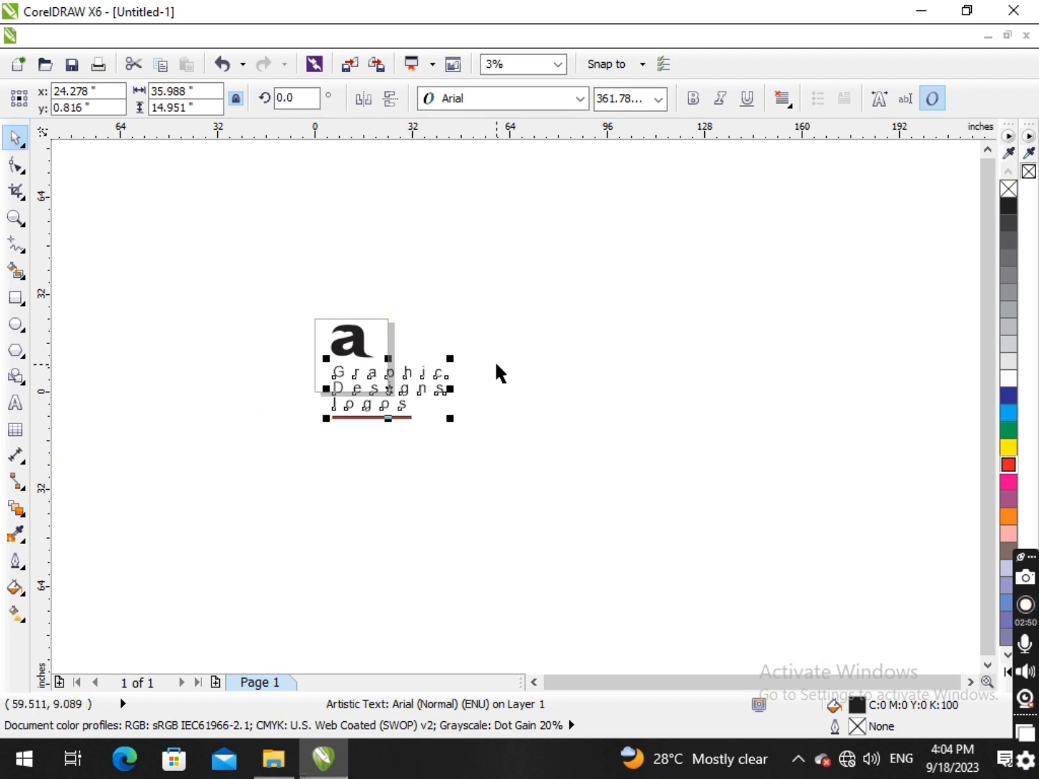
- Browse the folders of the New Volume (E:) drive for a file to open
{"action": "scroll", "coordinate": [529, 378], "scroll_direction": "up", "scroll_amount": 1}
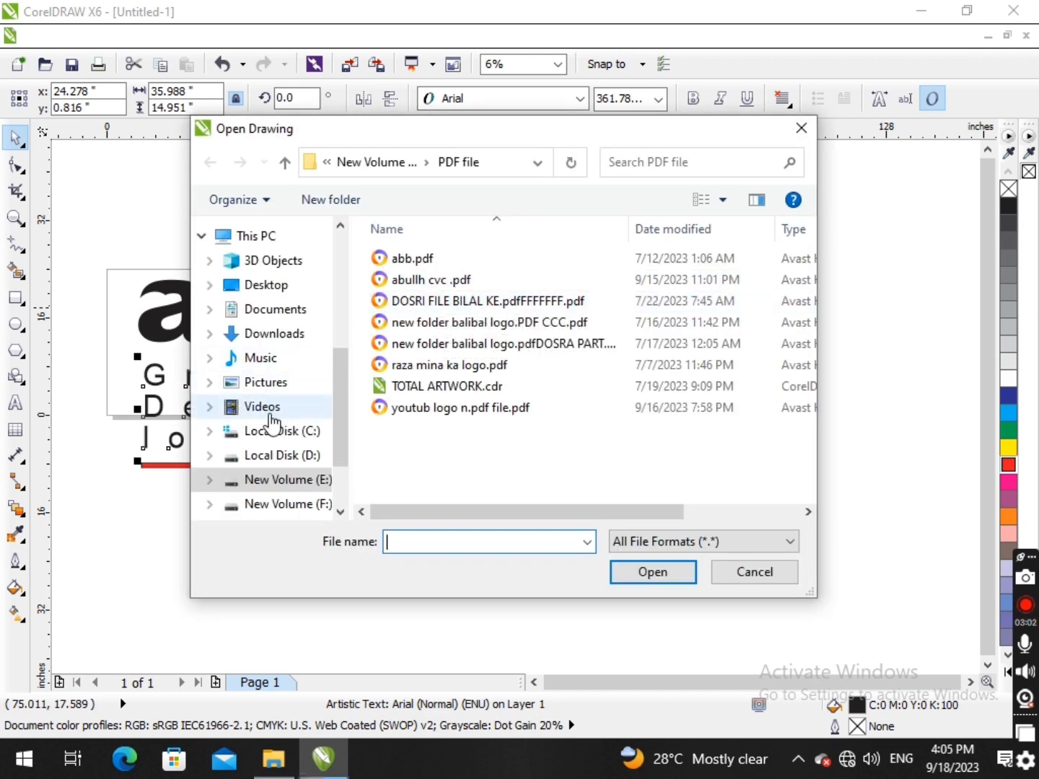
{"action": "left_click", "coordinate": [291, 480]}
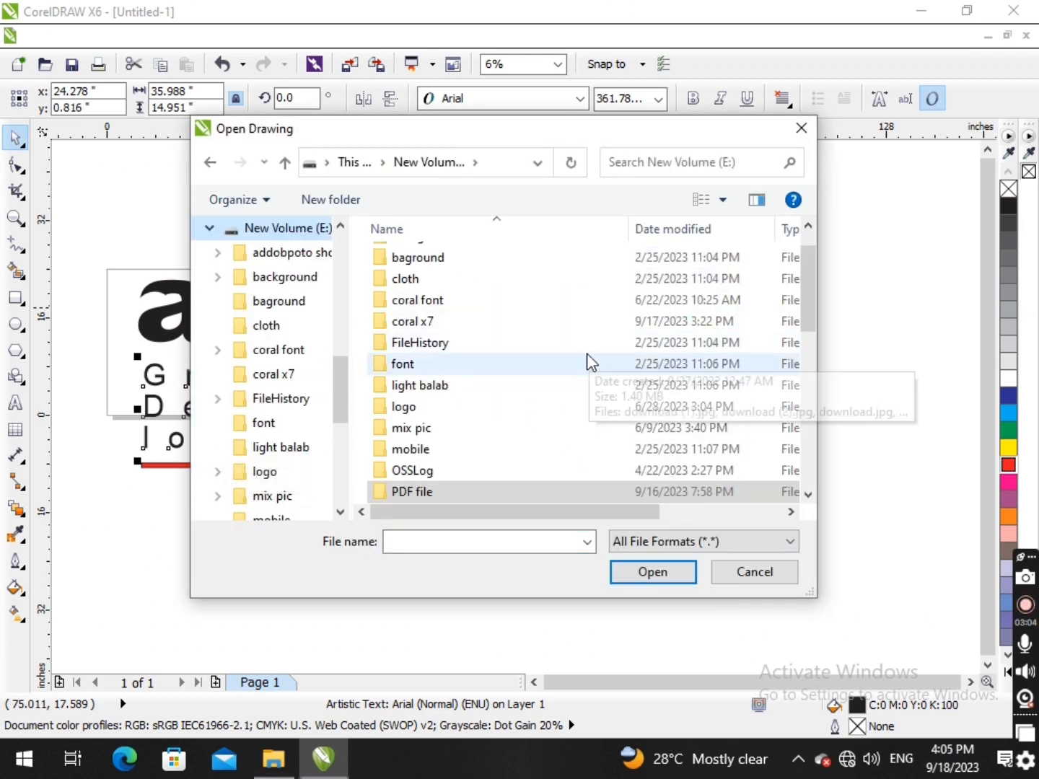
{"action": "scroll", "coordinate": [505, 389], "scroll_direction": "down", "scroll_amount": 1}
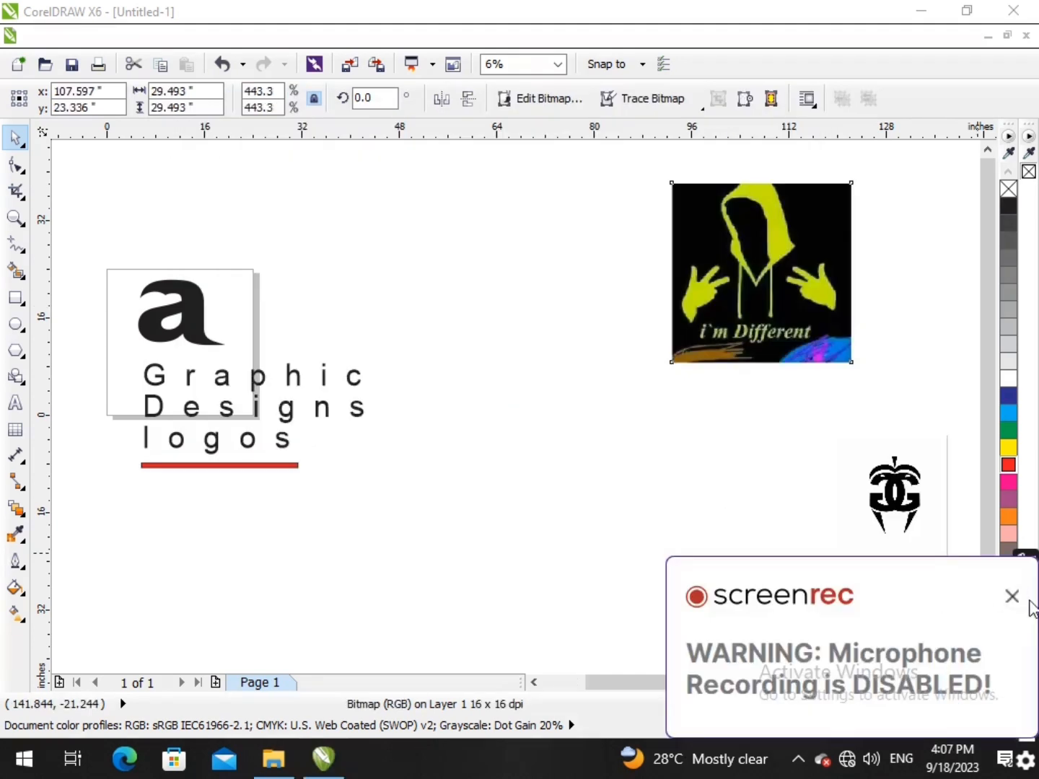
{"action": "left_click", "coordinate": [1011, 599]}
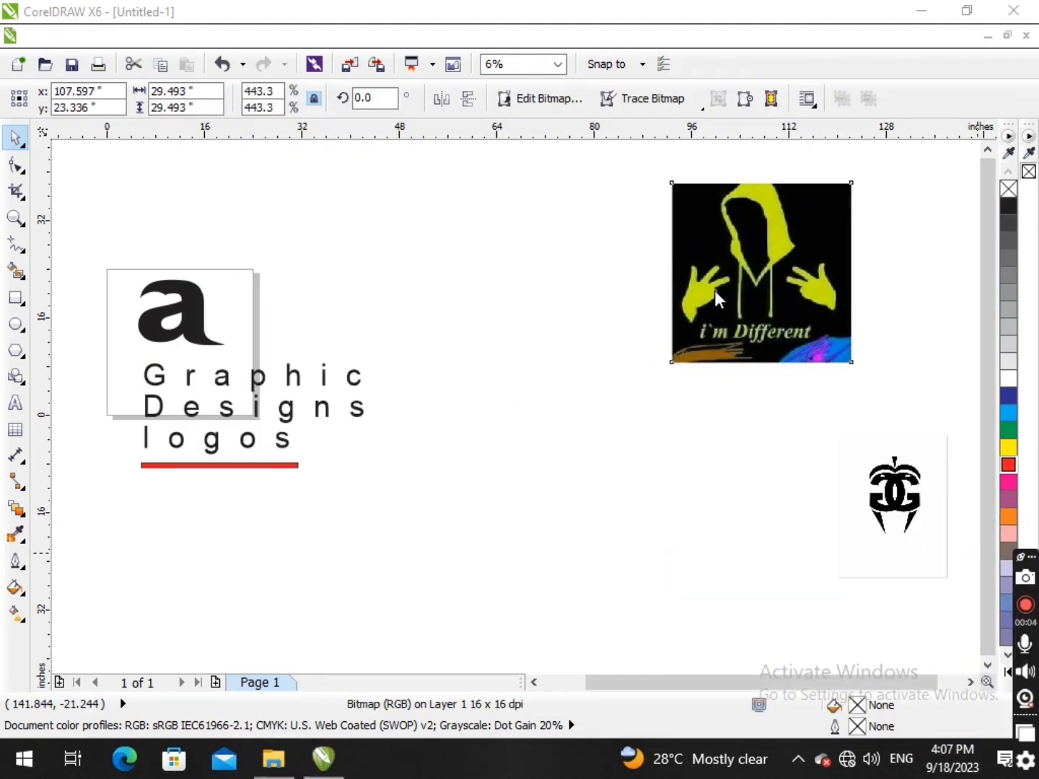
- Move the hoodie image toward the text, centring it at about x 89.7, y 23.1 inches
{"action": "scroll", "coordinate": [793, 231], "scroll_direction": "down", "scroll_amount": 1}
{"action": "scroll", "coordinate": [756, 286], "scroll_direction": "up", "scroll_amount": 2}
{"action": "left_click_drag", "start_coordinate": [588, 370], "coordinate": [378, 359]}
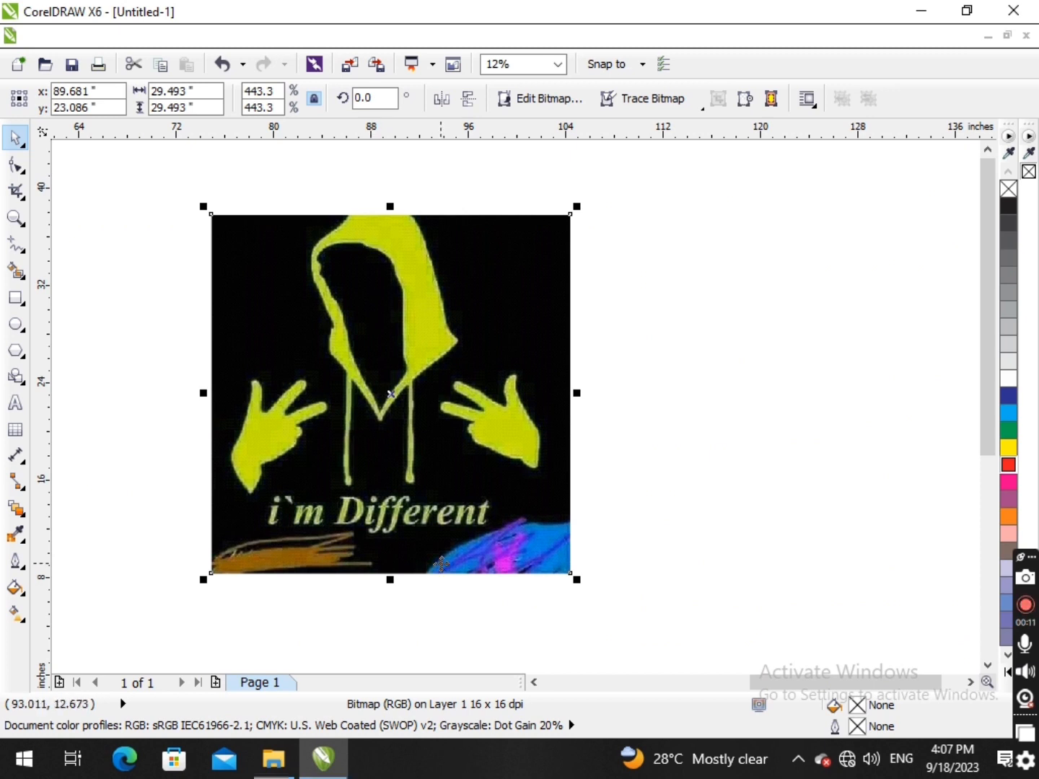
- Try to crop the hoodie image with the Shape tool by moving its two right corner nodes inward, and undo it
{"action": "left_click", "coordinate": [24, 171]}
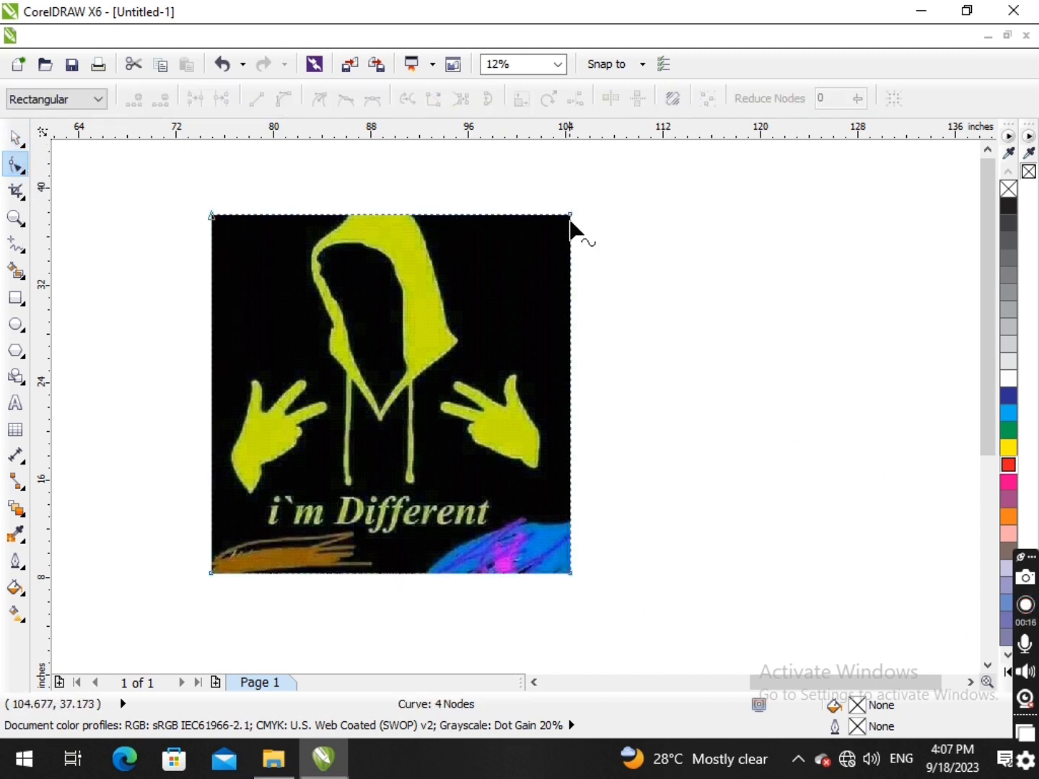
{"action": "left_click_drag", "start_coordinate": [539, 333], "coordinate": [371, 568]}
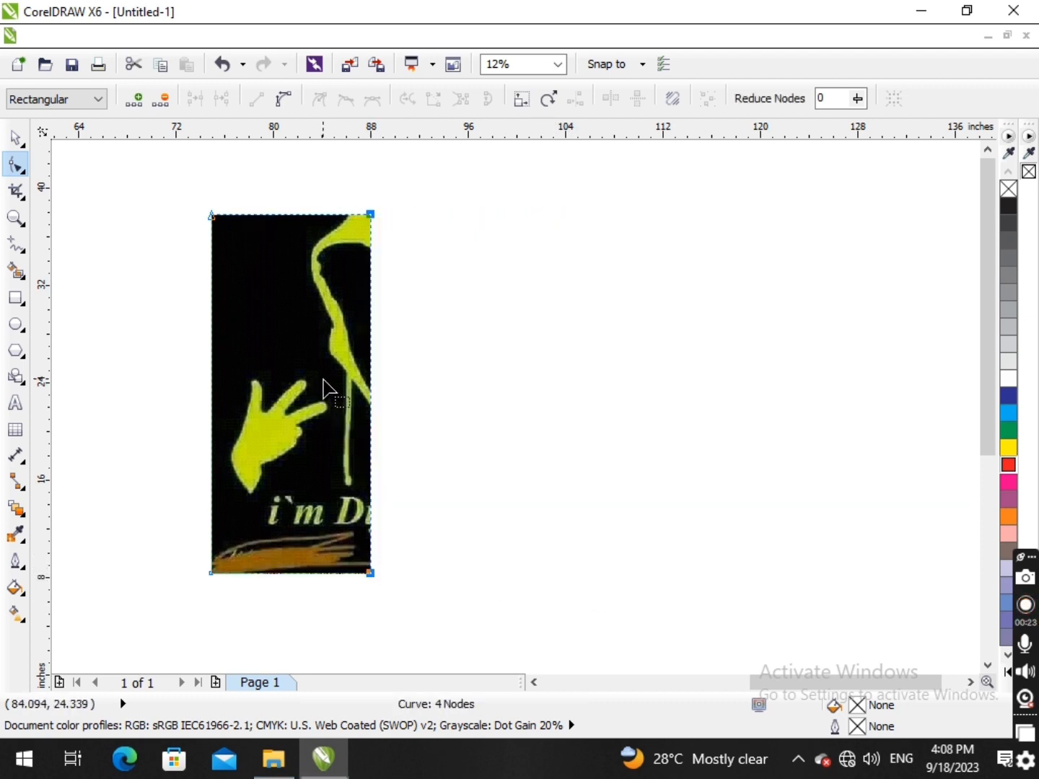
{"action": "key", "text": "ctrl+z"}
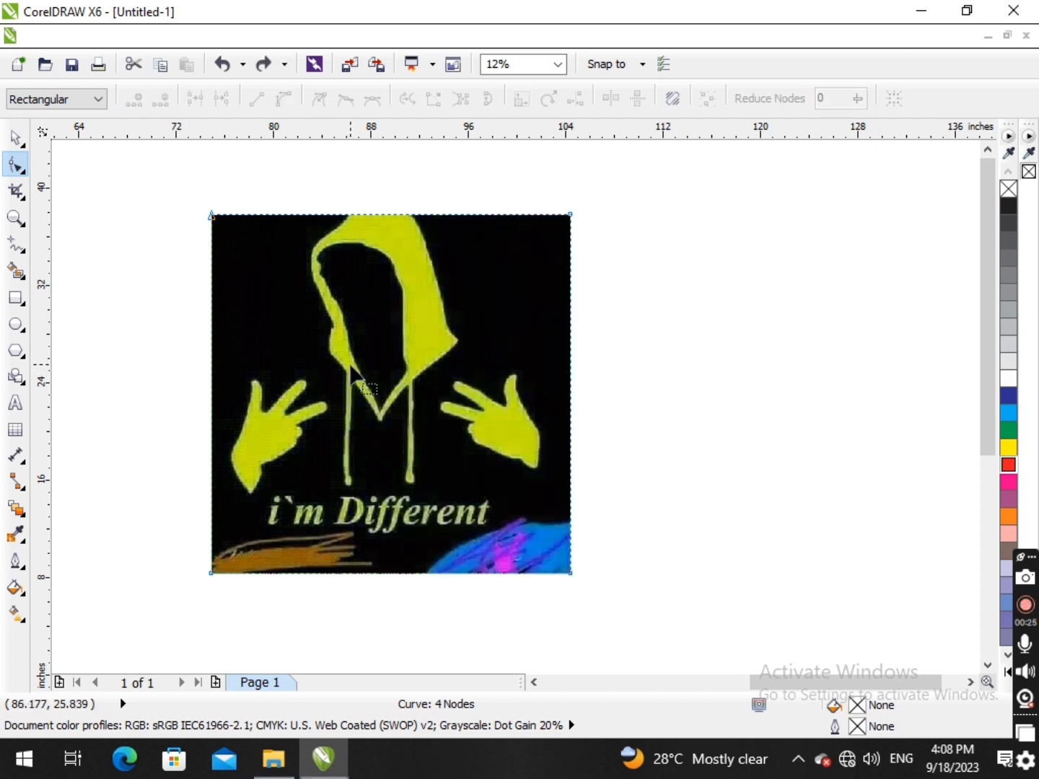
- Add a node on the hoodie image's right edge and move it inward to the outer edge of the right hand
{"action": "scroll", "coordinate": [415, 388], "scroll_direction": "up", "scroll_amount": 2}
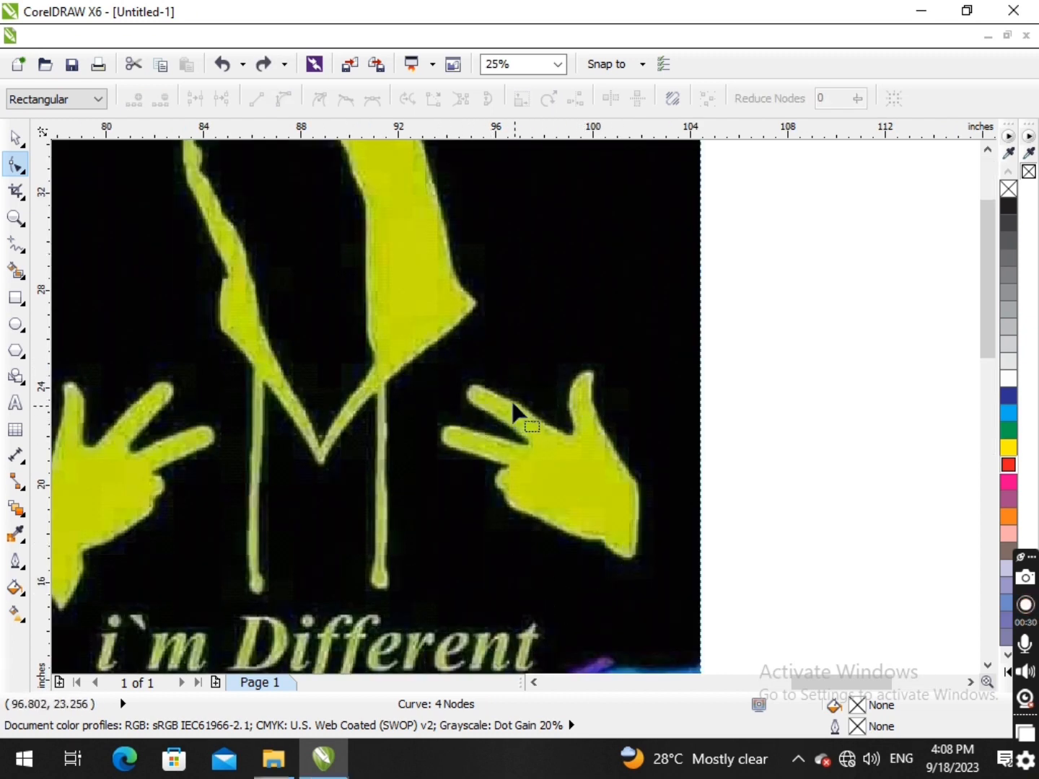
{"action": "scroll", "coordinate": [511, 468], "scroll_direction": "down", "scroll_amount": 1}
{"action": "scroll", "coordinate": [625, 469], "scroll_direction": "down", "scroll_amount": 2}
{"action": "scroll", "coordinate": [599, 355], "scroll_direction": "up", "scroll_amount": 2}
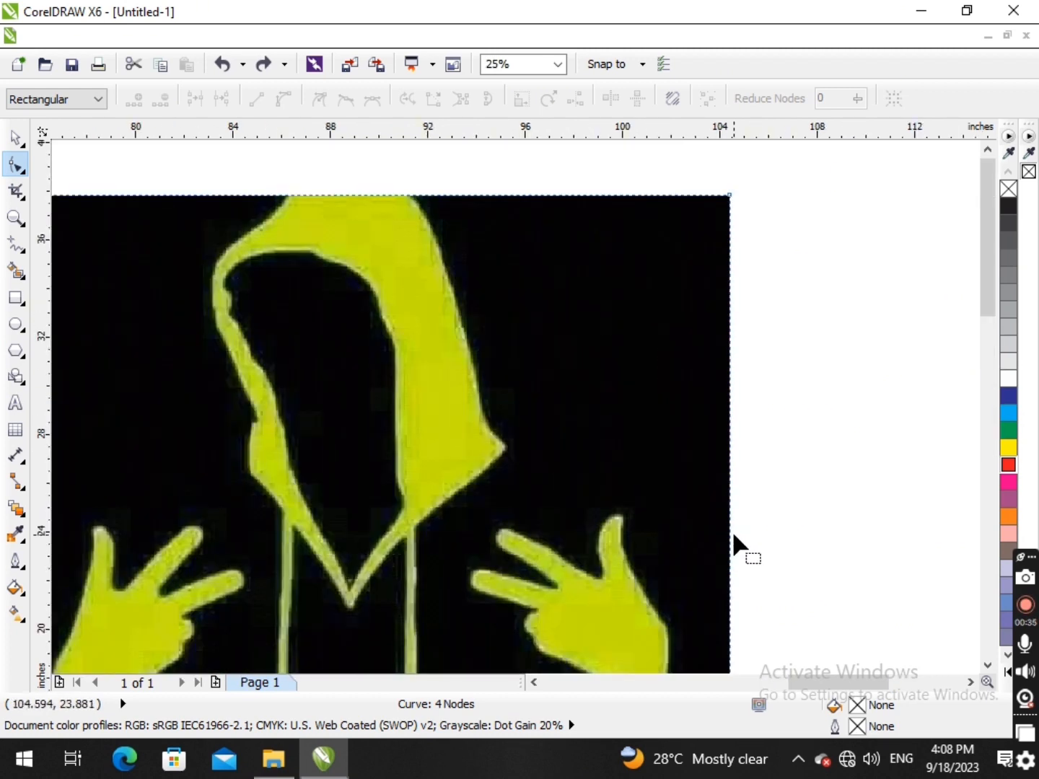
{"action": "double_click", "coordinate": [730, 538]}
{"action": "scroll", "coordinate": [695, 556], "scroll_direction": "down", "scroll_amount": 1}
{"action": "scroll", "coordinate": [696, 556], "scroll_direction": "up", "scroll_amount": 3}
{"action": "scroll", "coordinate": [692, 580], "scroll_direction": "down", "scroll_amount": 4}
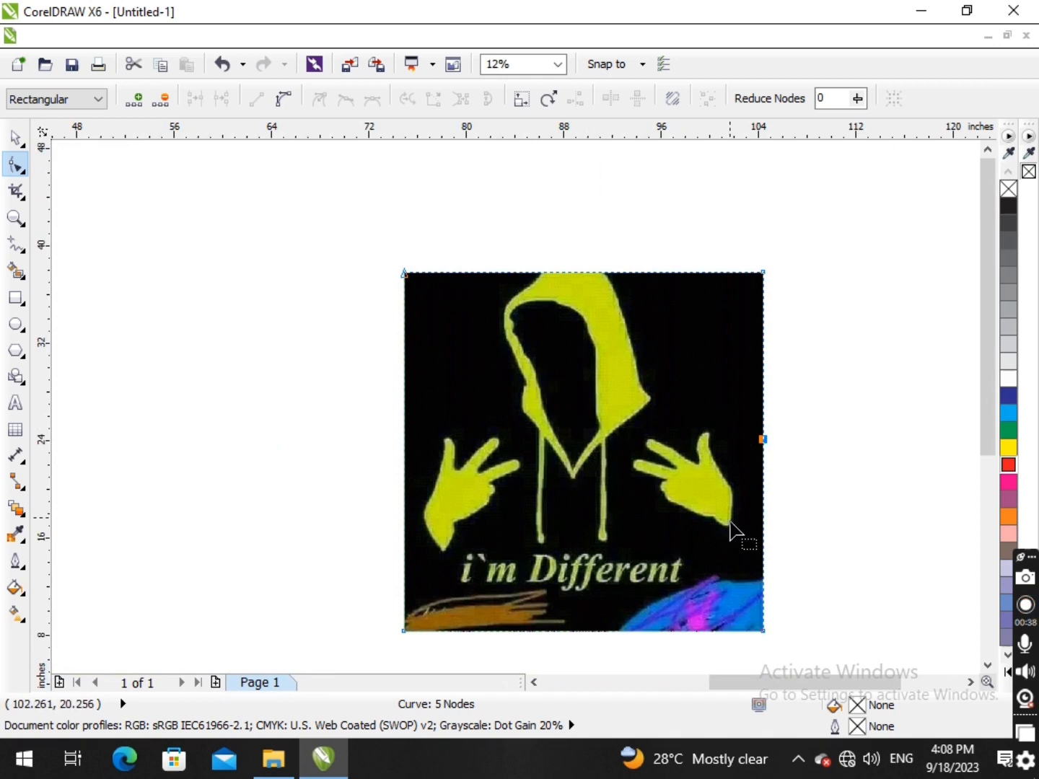
{"action": "scroll", "coordinate": [733, 505], "scroll_direction": "up", "scroll_amount": 2}
{"action": "left_click_drag", "start_coordinate": [797, 355], "coordinate": [735, 451]}
- Add a node at the right hand's thumb tip and curve the segment below it along the thumb's outer edge
{"action": "scroll", "coordinate": [736, 451], "scroll_direction": "up", "scroll_amount": 2}
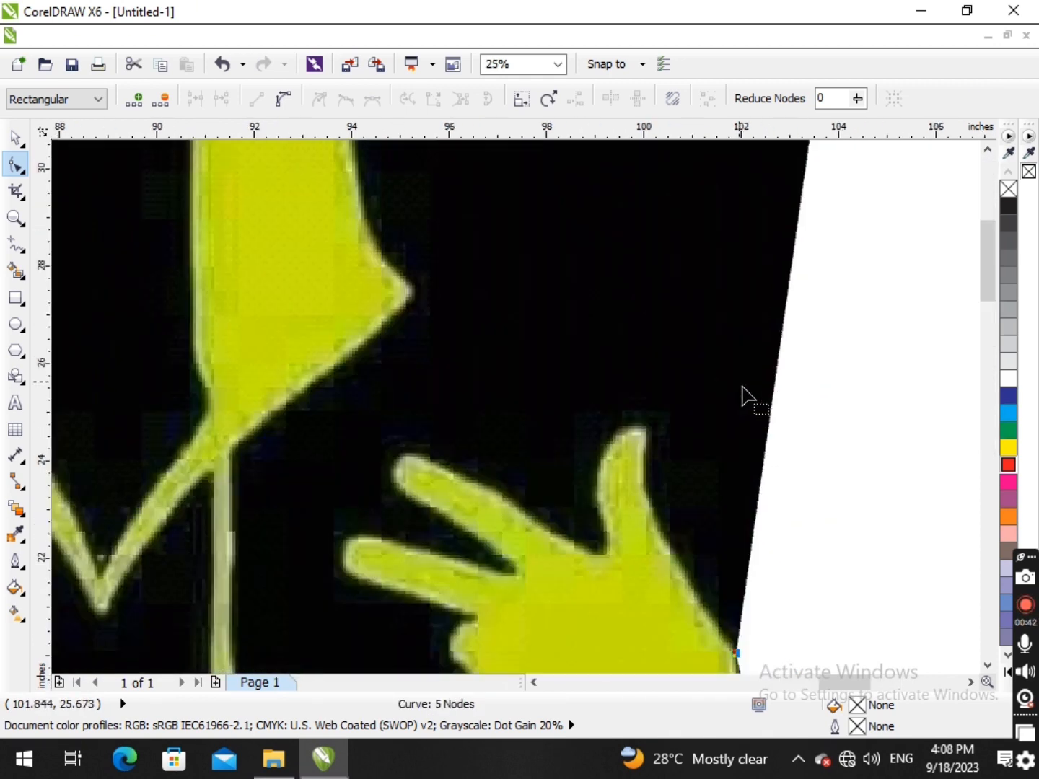
{"action": "double_click", "coordinate": [768, 423]}
{"action": "left_click_drag", "start_coordinate": [768, 423], "coordinate": [648, 430]}
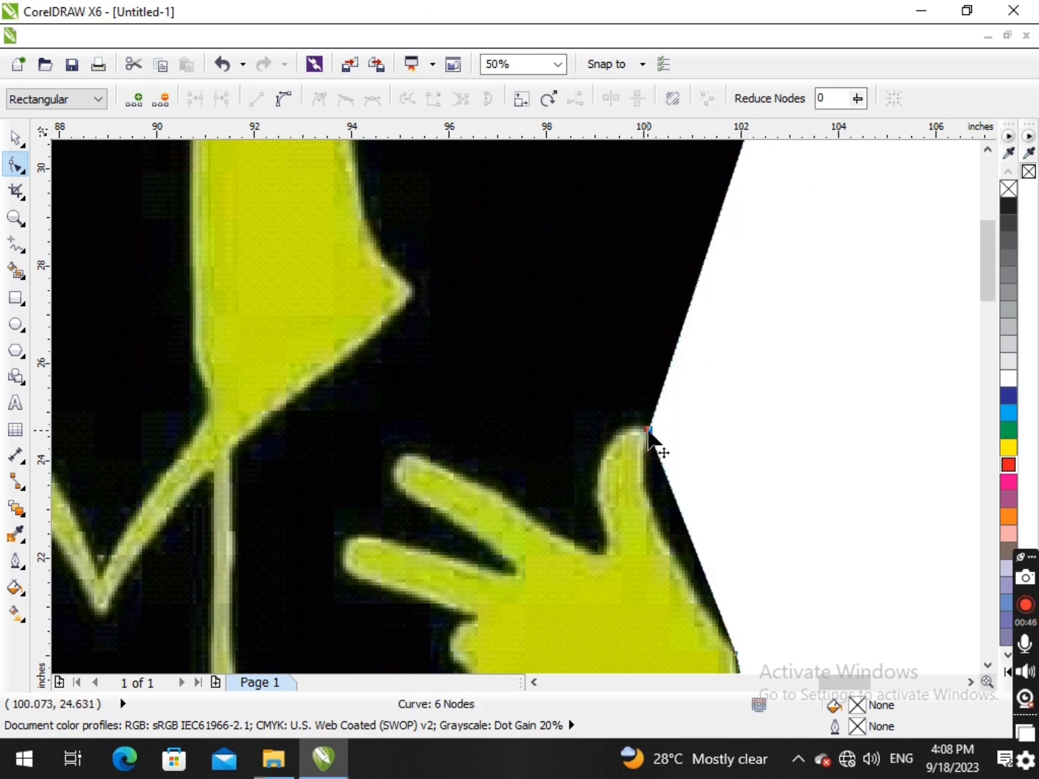
{"action": "left_click", "coordinate": [675, 501]}
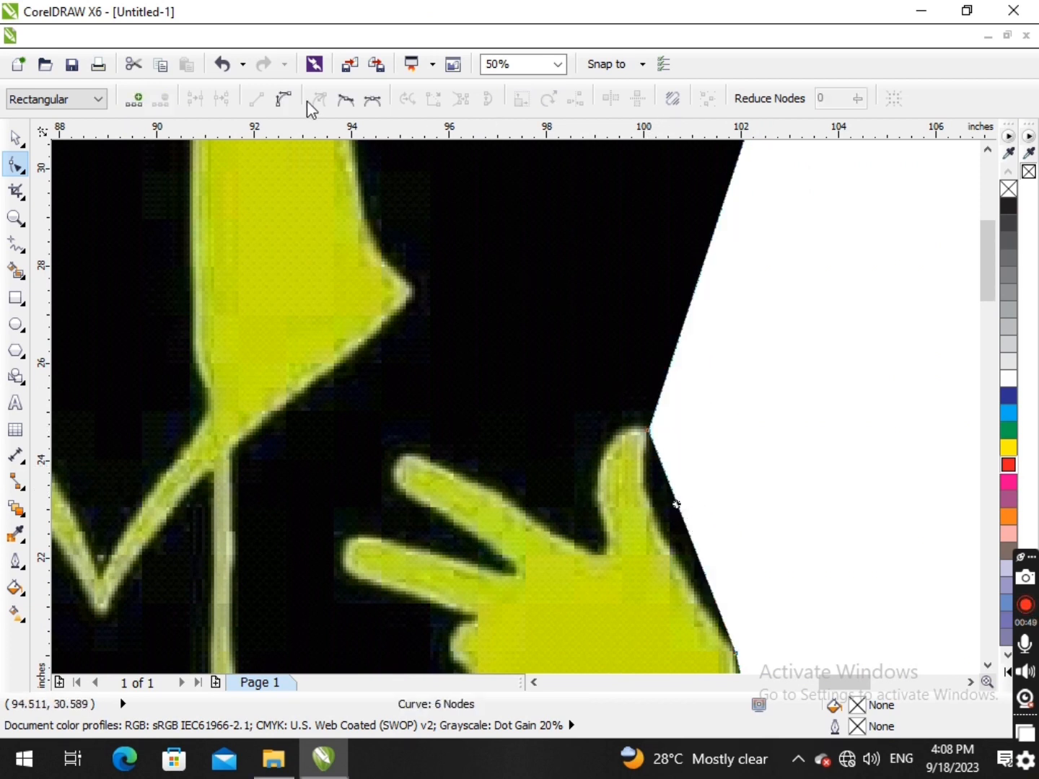
{"action": "left_click_drag", "start_coordinate": [699, 550], "coordinate": [671, 557]}
{"action": "scroll", "coordinate": [657, 515], "scroll_direction": "down", "scroll_amount": 2}
{"action": "scroll", "coordinate": [722, 463], "scroll_direction": "up", "scroll_amount": 2}
{"action": "scroll", "coordinate": [722, 461], "scroll_direction": "down", "scroll_amount": 2}
{"action": "scroll", "coordinate": [770, 445], "scroll_direction": "up", "scroll_amount": 1}
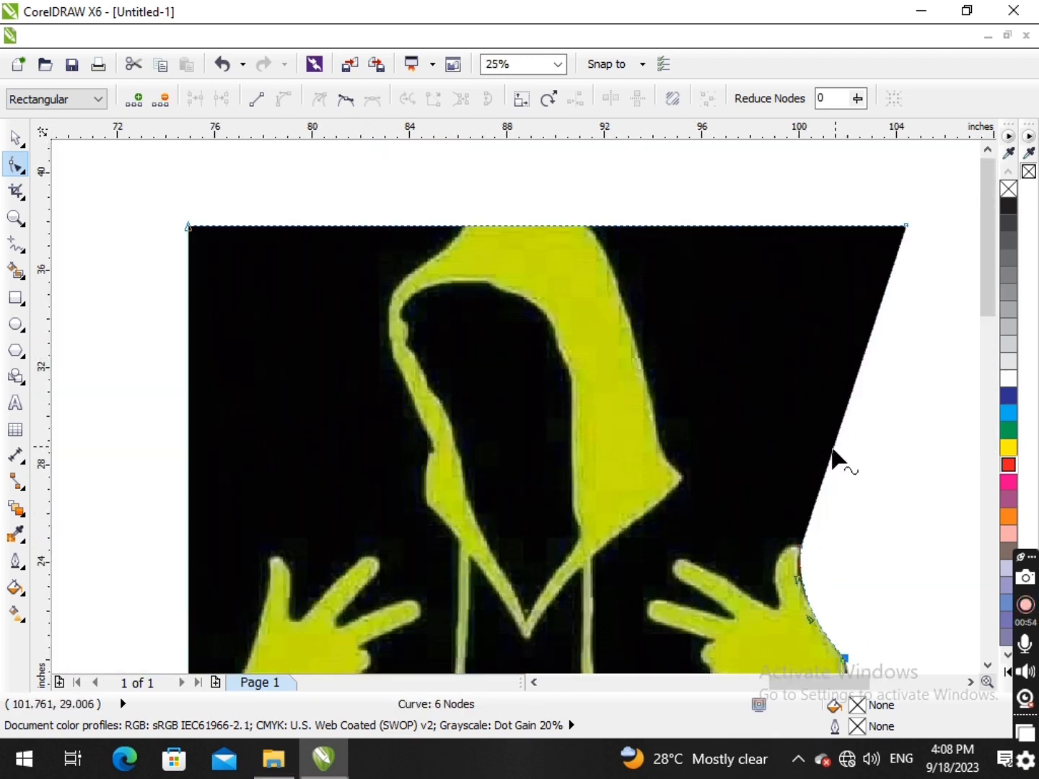
- Add another node on the slanted edge above the thumb and move it to the inner corner of the thumb tip
{"action": "left_click_drag", "start_coordinate": [823, 479], "coordinate": [777, 605]}
{"action": "scroll", "coordinate": [775, 603], "scroll_direction": "up", "scroll_amount": 2}
{"action": "left_click_drag", "start_coordinate": [864, 498], "coordinate": [773, 475]}
{"action": "key", "text": "ctrl+z"}
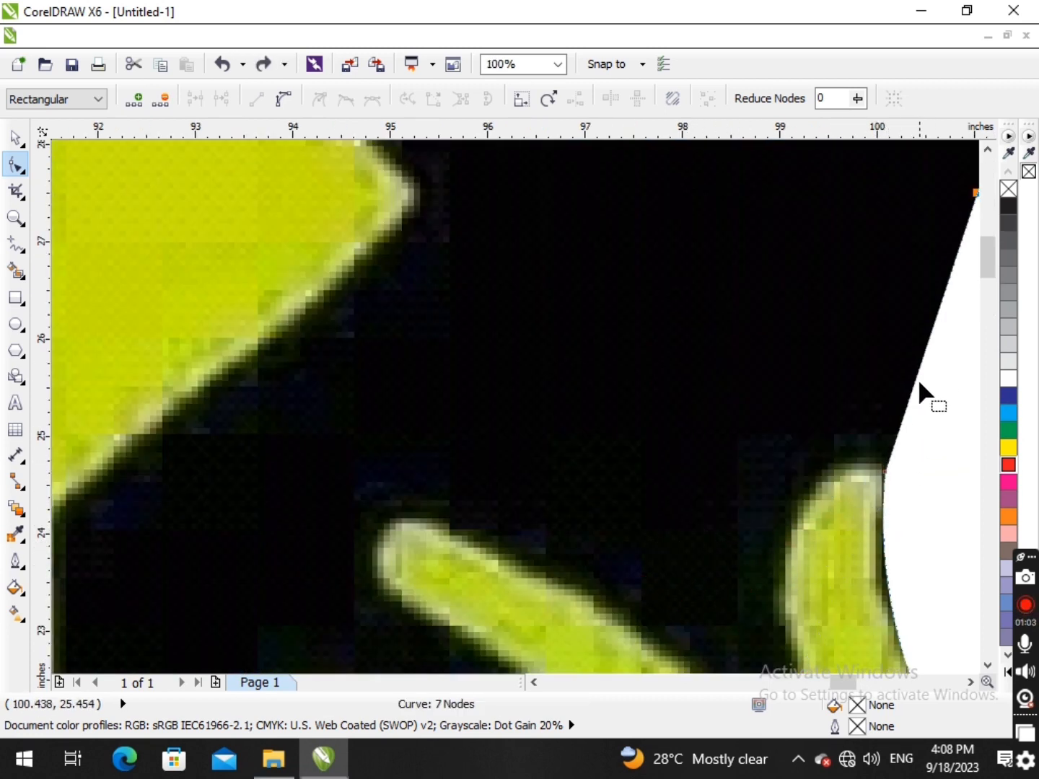
{"action": "scroll", "coordinate": [931, 336], "scroll_direction": "down", "scroll_amount": 3}
{"action": "scroll", "coordinate": [867, 317], "scroll_direction": "up", "scroll_amount": 1}
{"action": "left_click_drag", "start_coordinate": [868, 339], "coordinate": [825, 390]}
{"action": "scroll", "coordinate": [830, 404], "scroll_direction": "up", "scroll_amount": 2}
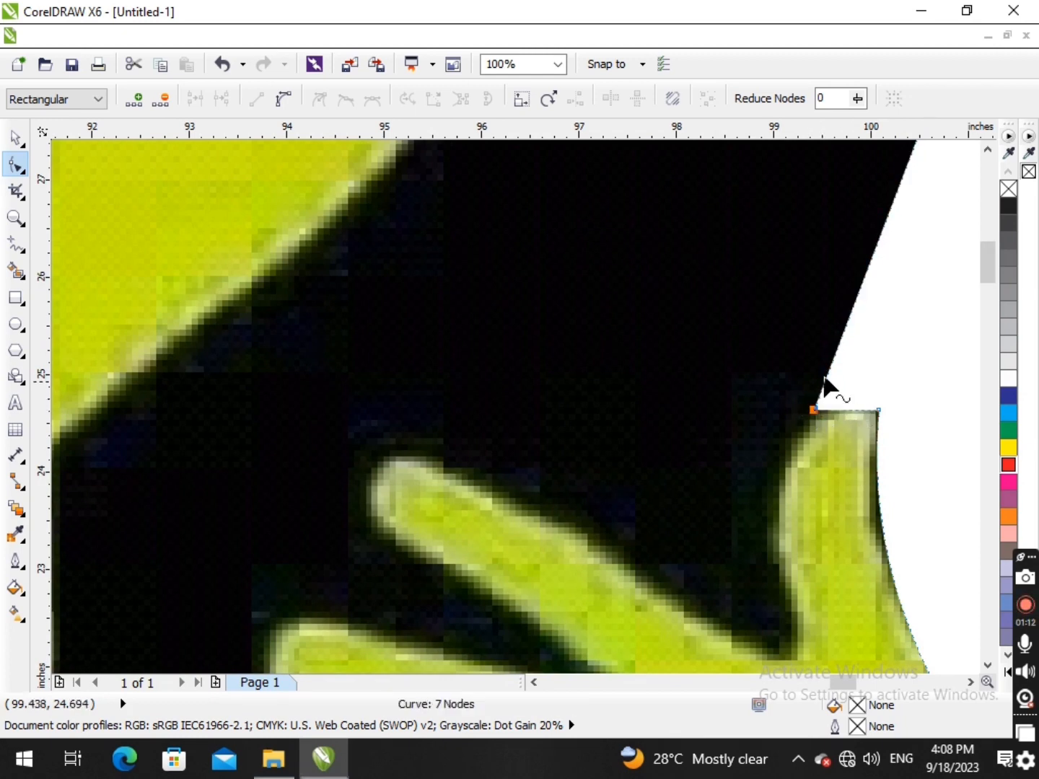
- Add a node on the slanted edge and move it into the gap between the thumb and the upper finger
{"action": "scroll", "coordinate": [823, 399], "scroll_direction": "down", "scroll_amount": 1}
{"action": "scroll", "coordinate": [821, 391], "scroll_direction": "up", "scroll_amount": 2}
{"action": "scroll", "coordinate": [820, 381], "scroll_direction": "down", "scroll_amount": 3}
{"action": "double_click", "coordinate": [835, 327]}
{"action": "left_click_drag", "start_coordinate": [835, 327], "coordinate": [817, 433]}
{"action": "scroll", "coordinate": [816, 405], "scroll_direction": "up", "scroll_amount": 2}
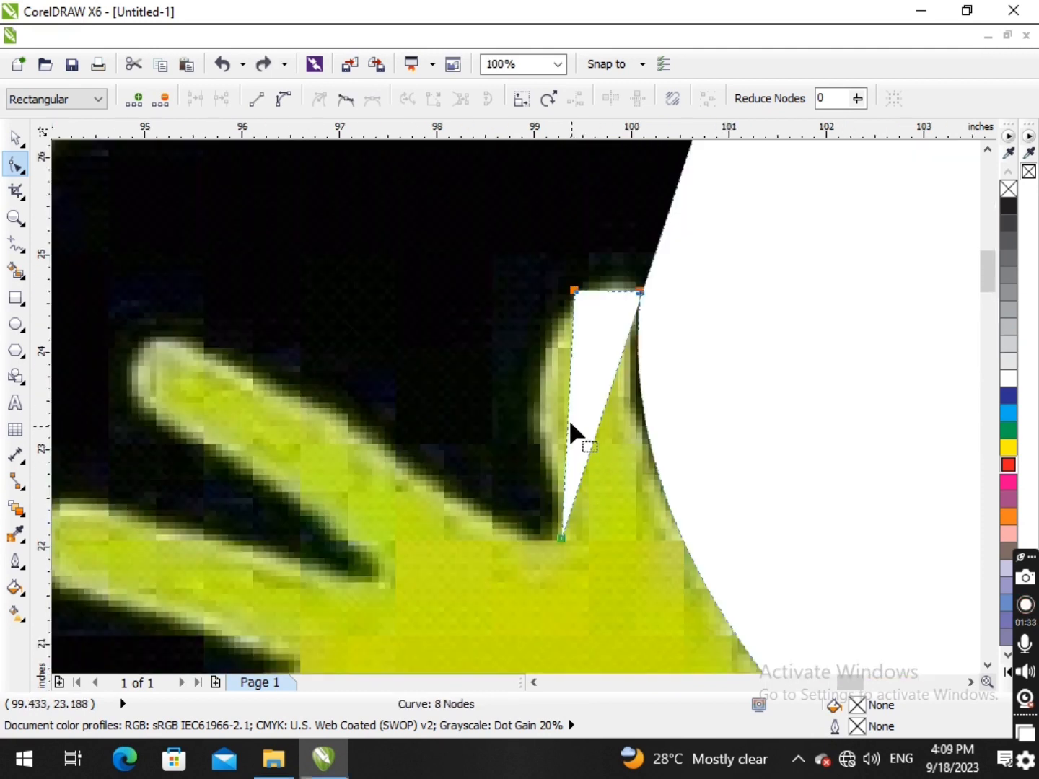
- Convert the segments beside the thumb-gap node to curves and bend them along the thumb's inner edge and the upper finger
{"action": "right_click", "coordinate": [571, 425]}
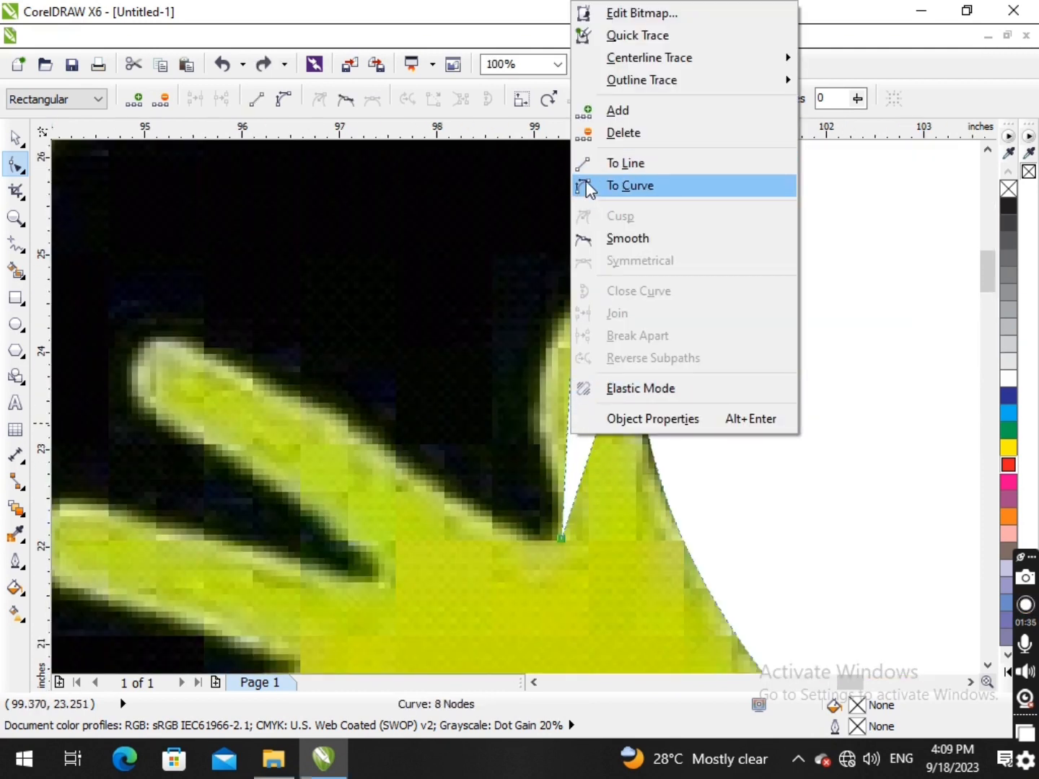
{"action": "left_click", "coordinate": [625, 186]}
{"action": "left_click_drag", "start_coordinate": [571, 419], "coordinate": [383, 452]}
{"action": "scroll", "coordinate": [377, 442], "scroll_direction": "down", "scroll_amount": 2}
{"action": "scroll", "coordinate": [377, 442], "scroll_direction": "up", "scroll_amount": 2}
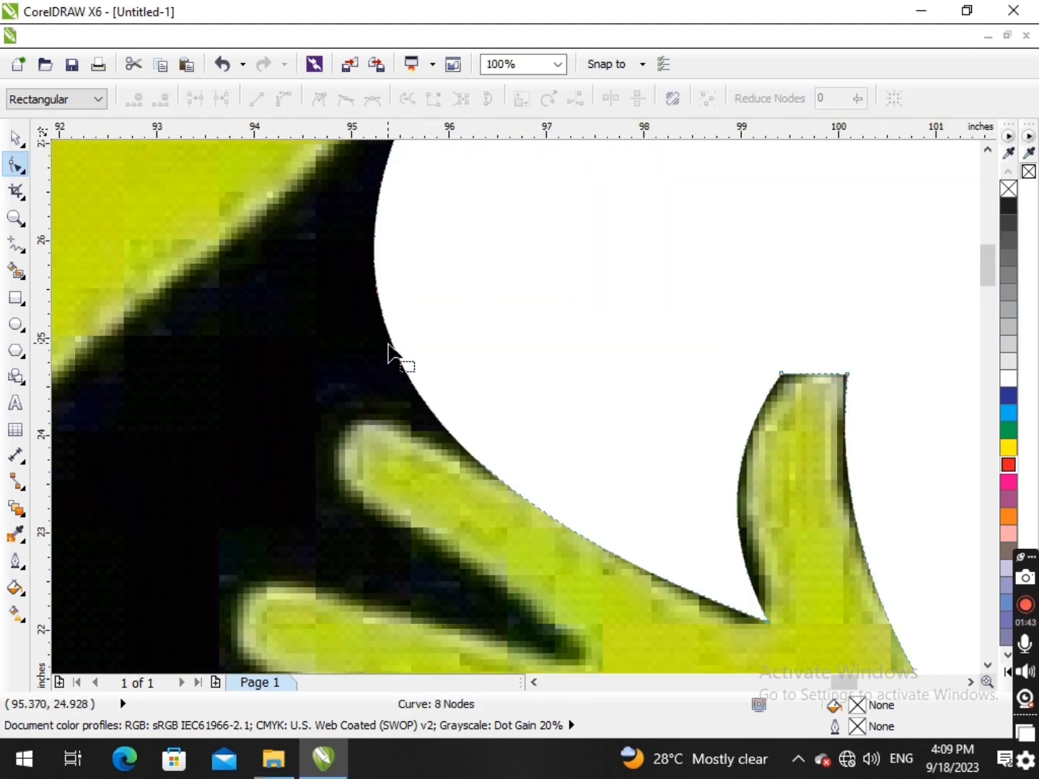
- Add a node at the upper fingertip and adjust its handle so the outline follows the top of the finger
{"action": "double_click", "coordinate": [391, 349]}
{"action": "left_click_drag", "start_coordinate": [390, 353], "coordinate": [394, 453]}
{"action": "left_click_drag", "start_coordinate": [433, 517], "coordinate": [456, 455]}
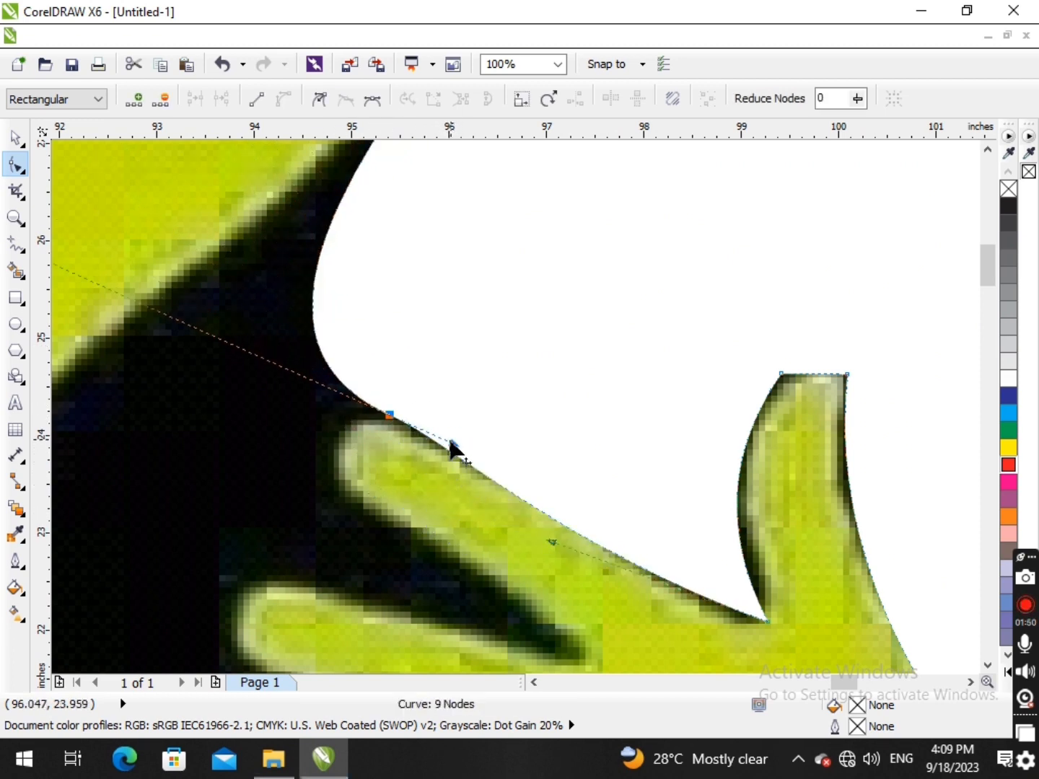
{"action": "scroll", "coordinate": [449, 436], "scroll_direction": "down", "scroll_amount": 2}
{"action": "scroll", "coordinate": [433, 371], "scroll_direction": "down", "scroll_amount": 3}
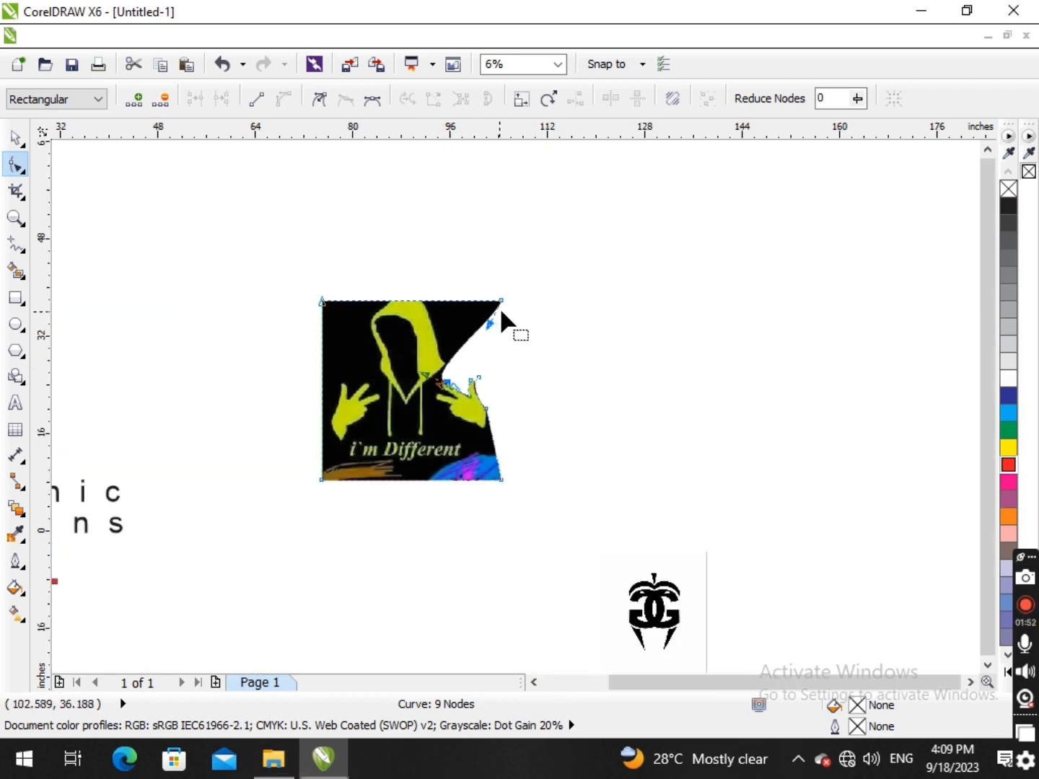
- Move the image's top-right corner node down beside the fingertips and convert its straight segment to a curve
{"action": "left_click_drag", "start_coordinate": [503, 296], "coordinate": [434, 386]}
{"action": "scroll", "coordinate": [435, 386], "scroll_direction": "up", "scroll_amount": 2}
{"action": "scroll", "coordinate": [429, 390], "scroll_direction": "up", "scroll_amount": 4}
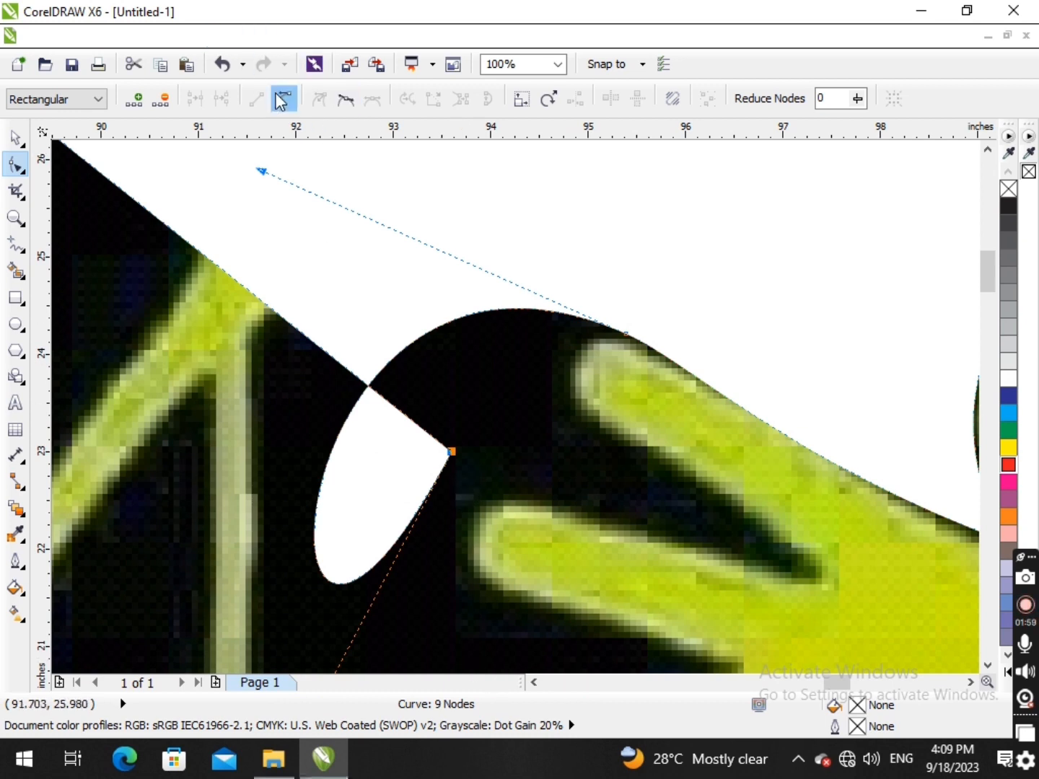
{"action": "scroll", "coordinate": [404, 340], "scroll_direction": "down", "scroll_amount": 7}
{"action": "scroll", "coordinate": [468, 348], "scroll_direction": "up", "scroll_amount": 4}
{"action": "scroll", "coordinate": [571, 238], "scroll_direction": "down", "scroll_amount": 3}
{"action": "scroll", "coordinate": [575, 225], "scroll_direction": "up", "scroll_amount": 3}
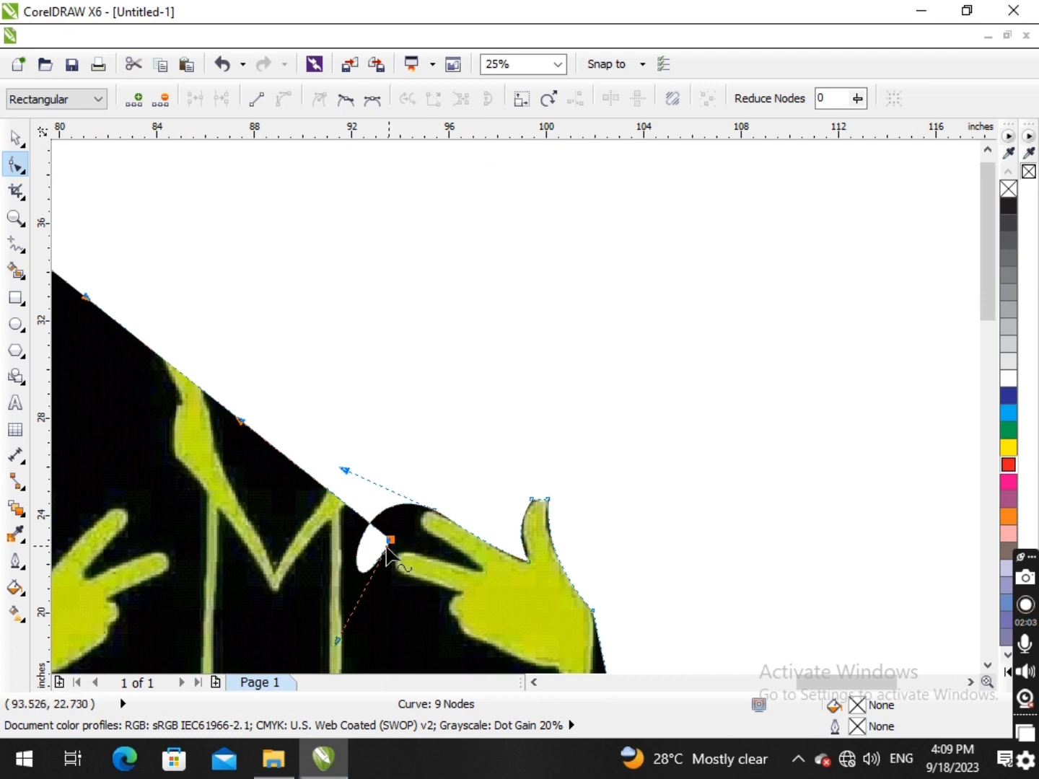
- Move the node into the gap between the two fingers and wrap the curve around the upper fingertip
{"action": "left_click_drag", "start_coordinate": [394, 542], "coordinate": [477, 573]}
{"action": "left_click_drag", "start_coordinate": [426, 673], "coordinate": [438, 538]}
{"action": "scroll", "coordinate": [438, 538], "scroll_direction": "up", "scroll_amount": 1}
{"action": "left_click_drag", "start_coordinate": [218, 367], "coordinate": [351, 490]}
{"action": "scroll", "coordinate": [390, 531], "scroll_direction": "down", "scroll_amount": 2}
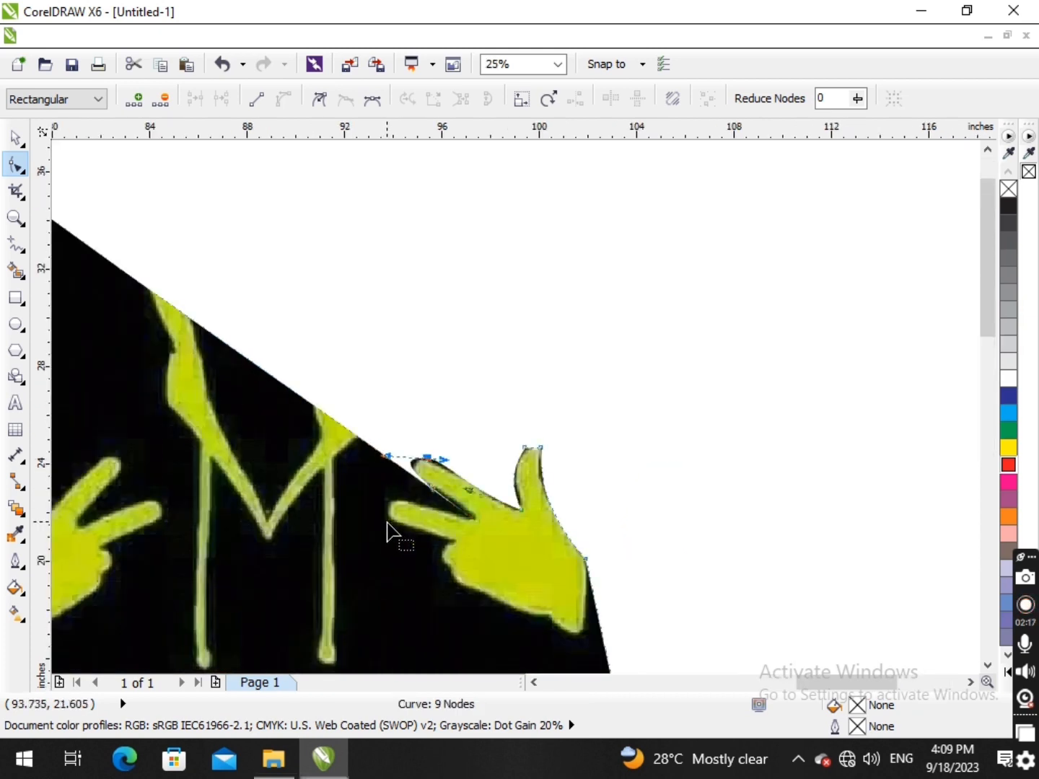
- Add a node at the lower fingertip and adjust its handle to curve the outline along the finger's upper edge
{"action": "scroll", "coordinate": [386, 431], "scroll_direction": "up", "scroll_amount": 2}
{"action": "left_click", "coordinate": [363, 383]}
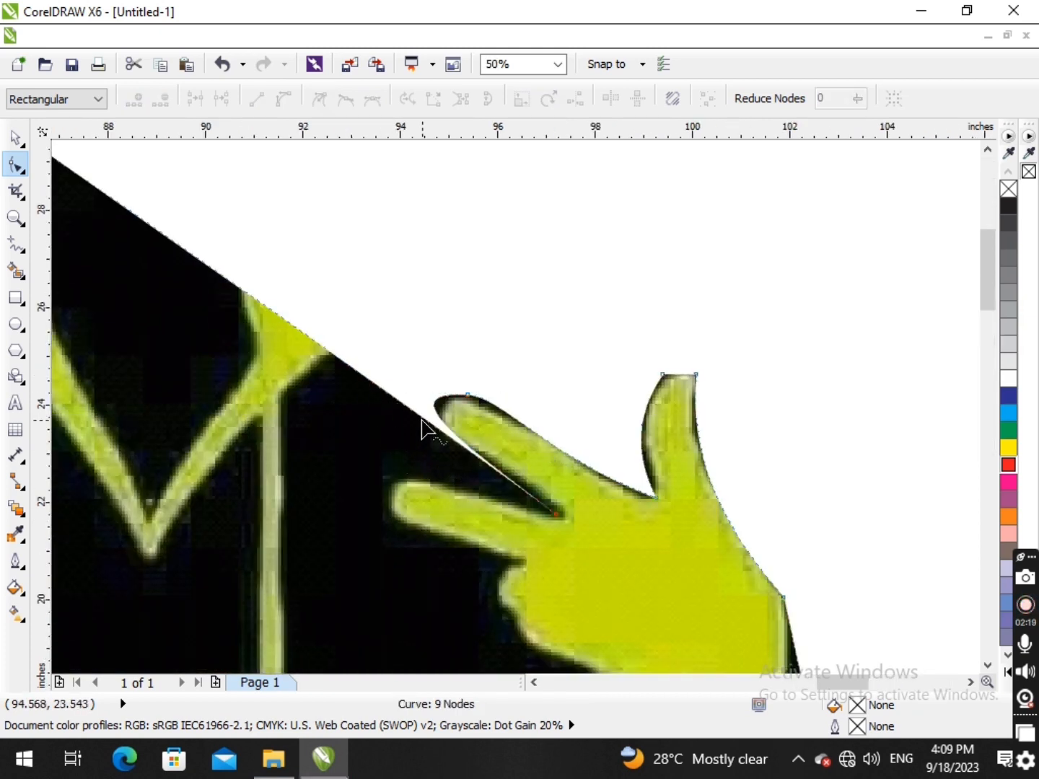
{"action": "double_click", "coordinate": [400, 412]}
{"action": "left_click_drag", "start_coordinate": [400, 412], "coordinate": [403, 480]}
{"action": "left_click_drag", "start_coordinate": [465, 521], "coordinate": [452, 478]}
{"action": "scroll", "coordinate": [451, 487], "scroll_direction": "down", "scroll_amount": 1}
{"action": "scroll", "coordinate": [434, 501], "scroll_direction": "up", "scroll_amount": 1}
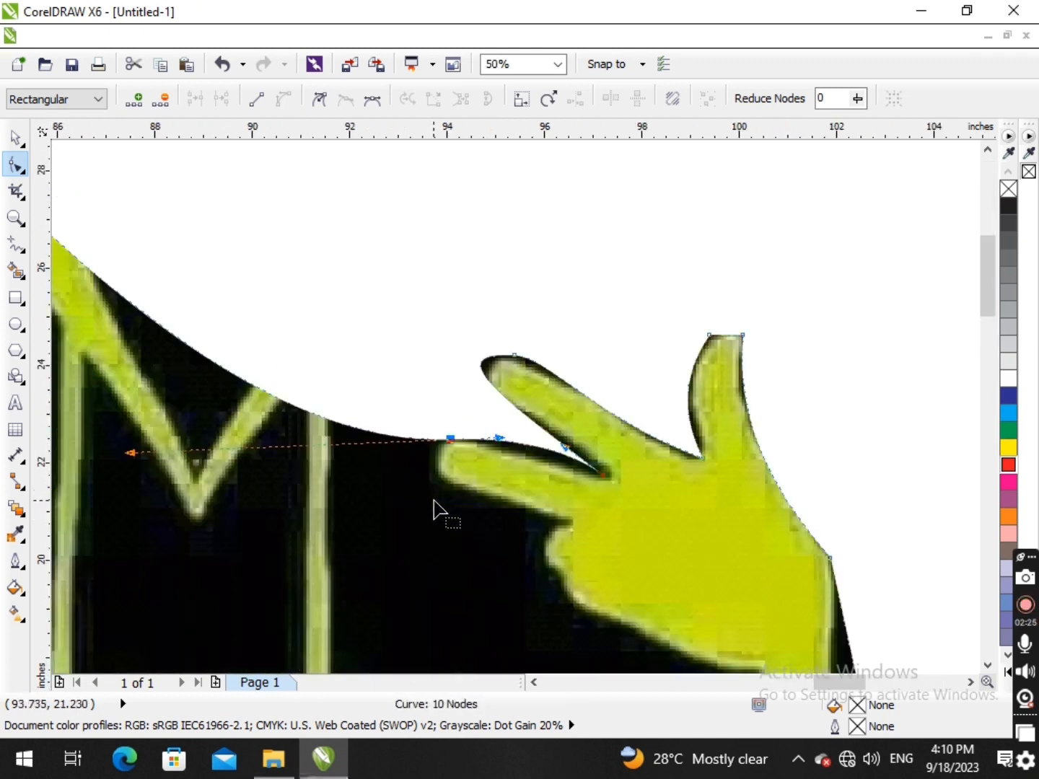
- Move the image's top-left corner node to the base of the lower finger and fit the curve around the fingertip
{"action": "scroll", "coordinate": [326, 426], "scroll_direction": "down", "scroll_amount": 3}
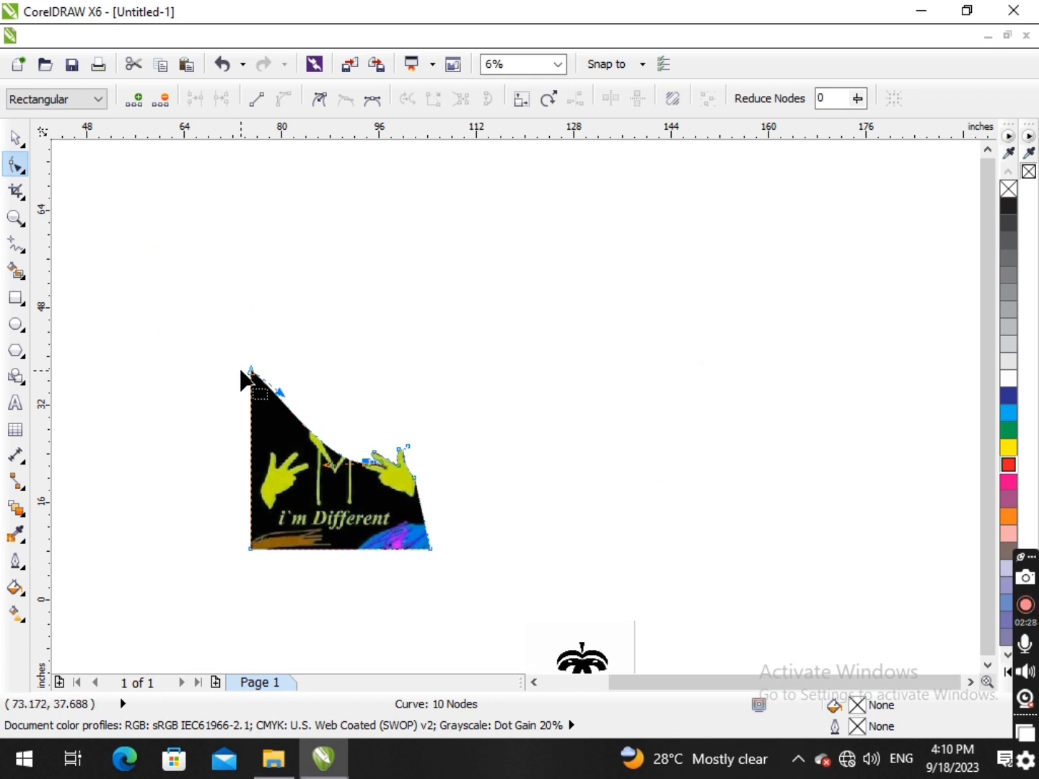
{"action": "left_click_drag", "start_coordinate": [250, 371], "coordinate": [362, 472]}
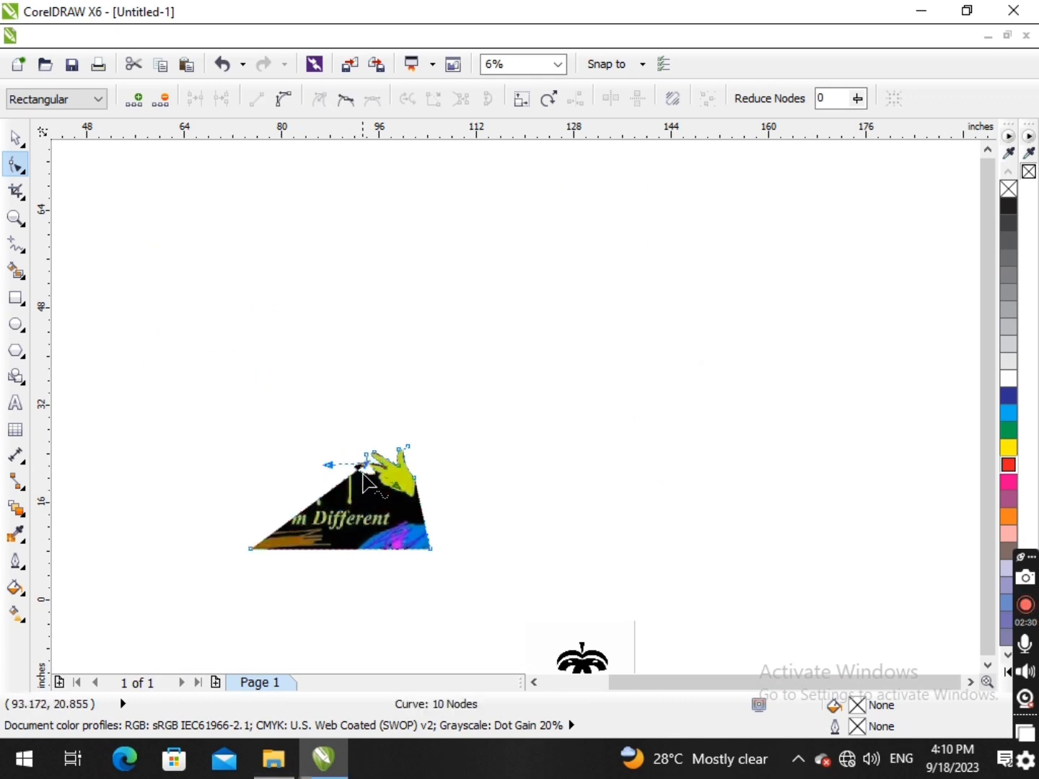
{"action": "scroll", "coordinate": [363, 472], "scroll_direction": "up", "scroll_amount": 1}
{"action": "scroll", "coordinate": [381, 474], "scroll_direction": "up", "scroll_amount": 2}
{"action": "left_click_drag", "start_coordinate": [294, 415], "coordinate": [346, 487]}
{"action": "scroll", "coordinate": [504, 538], "scroll_direction": "down", "scroll_amount": 1}
{"action": "left_click_drag", "start_coordinate": [544, 587], "coordinate": [446, 487]}
{"action": "scroll", "coordinate": [422, 477], "scroll_direction": "up", "scroll_amount": 1}
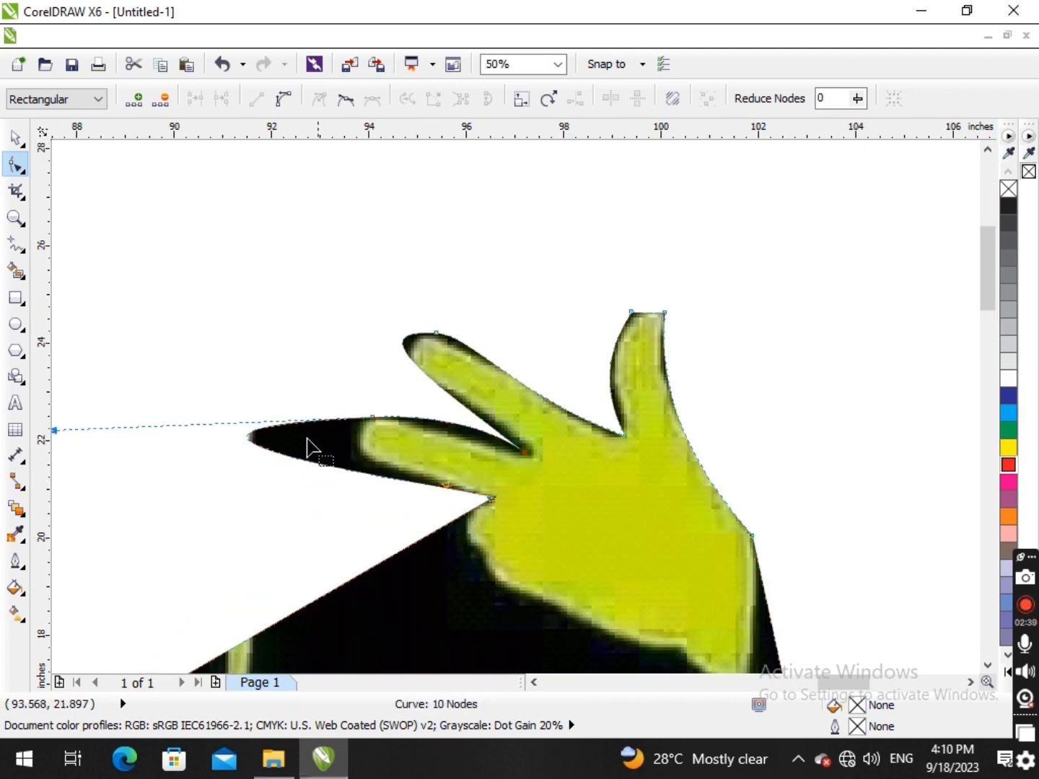
{"action": "scroll", "coordinate": [56, 430], "scroll_direction": "down", "scroll_amount": 1}
{"action": "left_click_drag", "start_coordinate": [56, 430], "coordinate": [170, 445]}
- Move the image's bottom-left corner node to the lower edge of the hand near the wrist
{"action": "scroll", "coordinate": [169, 445], "scroll_direction": "down", "scroll_amount": 2}
{"action": "scroll", "coordinate": [144, 509], "scroll_direction": "up", "scroll_amount": 1}
{"action": "scroll", "coordinate": [144, 513], "scroll_direction": "down", "scroll_amount": 1}
{"action": "left_click_drag", "start_coordinate": [77, 550], "coordinate": [234, 503]}
{"action": "scroll", "coordinate": [217, 484], "scroll_direction": "up", "scroll_amount": 1}
- Convert the segment beneath the palm to a curve and fit it with its end node along the palm's lower edge
{"action": "left_click", "coordinate": [226, 496]}
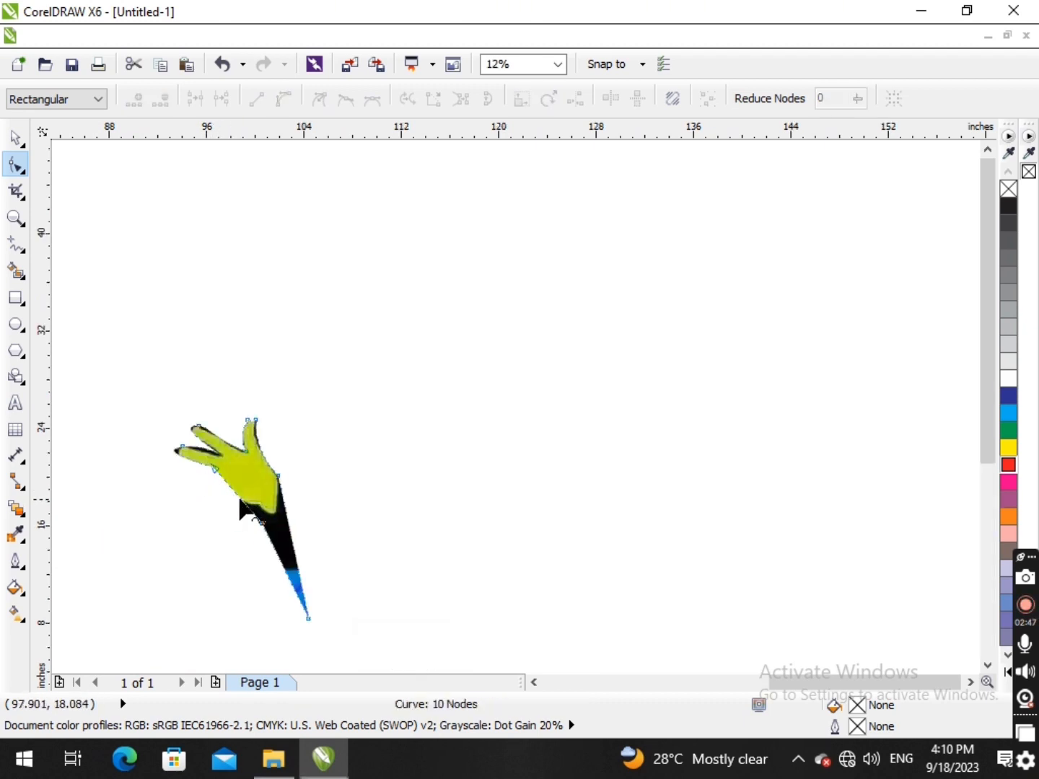
{"action": "scroll", "coordinate": [226, 495], "scroll_direction": "up", "scroll_amount": 2}
{"action": "right_click", "coordinate": [244, 498]}
{"action": "left_click", "coordinate": [302, 241]}
{"action": "left_click_drag", "start_coordinate": [252, 511], "coordinate": [204, 552]}
{"action": "left_click_drag", "start_coordinate": [326, 598], "coordinate": [323, 527]}
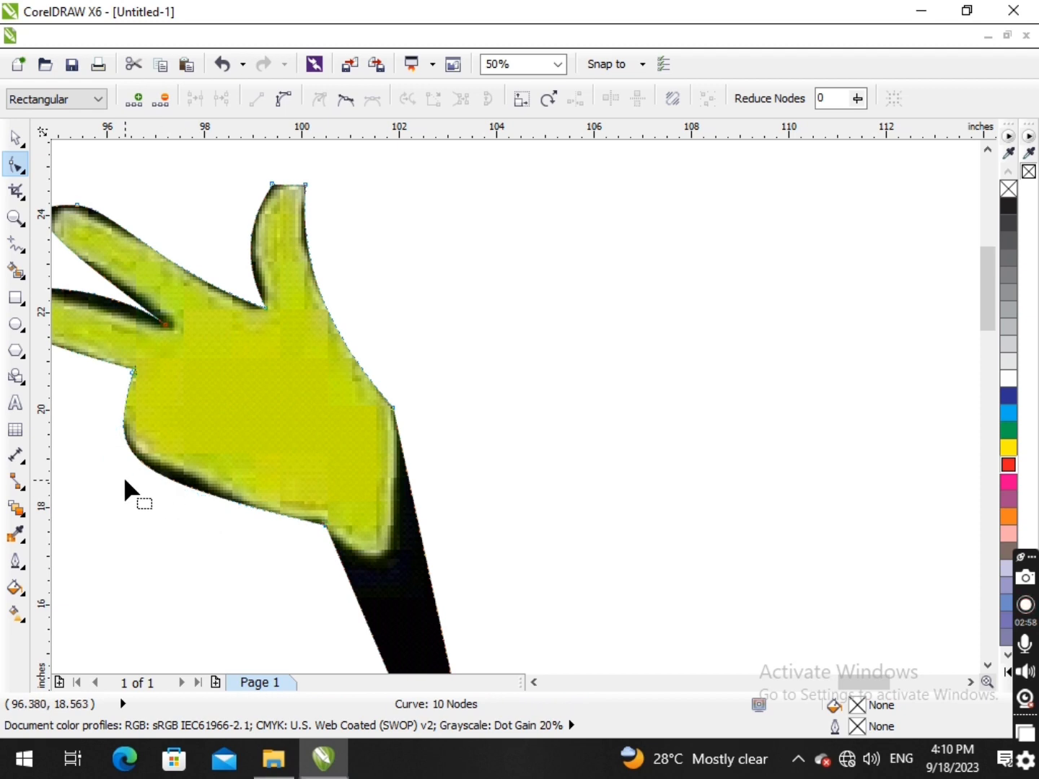
- Move the image's bottom-right corner node to the wrist's lower tip and inspect the hand cut-out up close
{"action": "scroll", "coordinate": [125, 480], "scroll_direction": "down", "scroll_amount": 4}
{"action": "left_click_drag", "start_coordinate": [355, 633], "coordinate": [327, 527]}
{"action": "scroll", "coordinate": [322, 480], "scroll_direction": "up", "scroll_amount": 2}
{"action": "scroll", "coordinate": [322, 479], "scroll_direction": "down", "scroll_amount": 4}
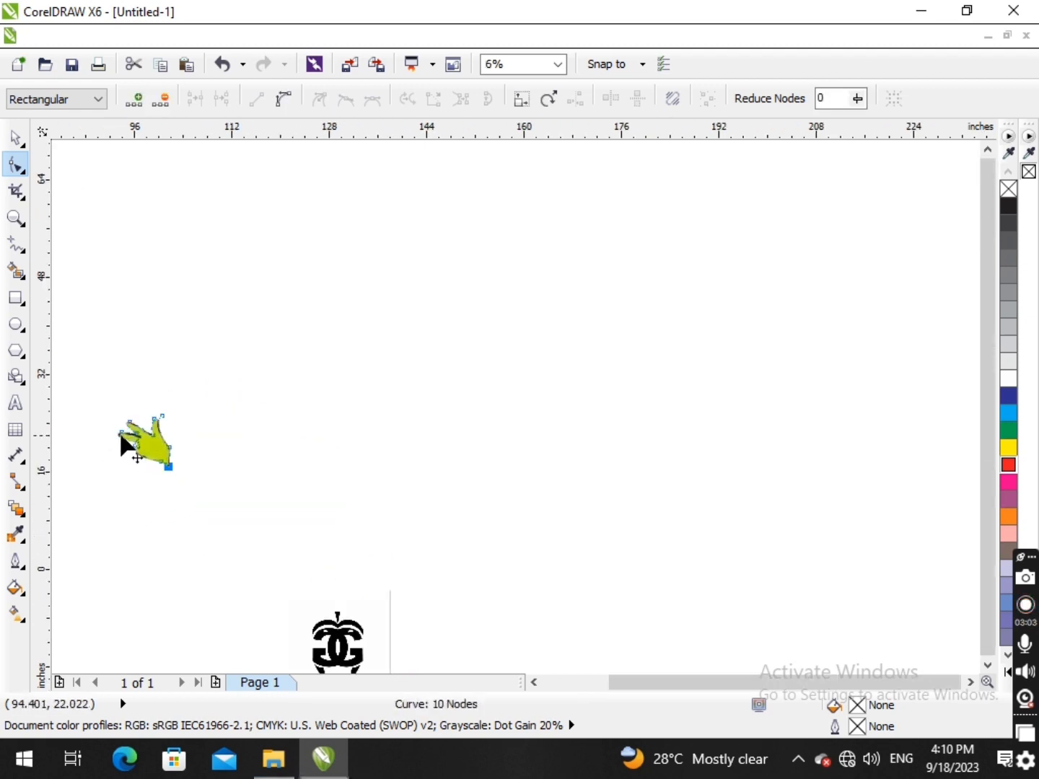
{"action": "scroll", "coordinate": [81, 423], "scroll_direction": "up", "scroll_amount": 4}
{"action": "left_click_drag", "start_coordinate": [153, 399], "coordinate": [292, 498]}
{"action": "key", "text": "F2"}
{"action": "left_click_drag", "start_coordinate": [225, 397], "coordinate": [509, 615]}
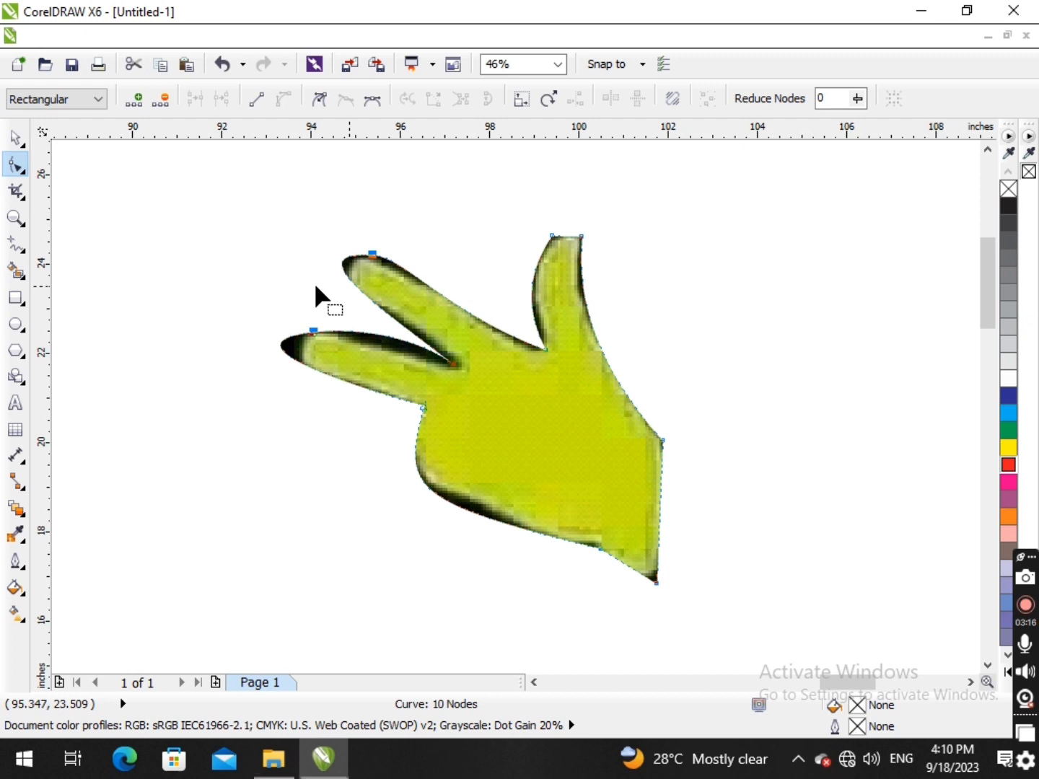
- Undo the hand cut-out's node edits one after another until the full rectangular hoodie image is restored
{"action": "key", "text": "ctrl+z"}
{"action": "key", "text": "ctrl+z"}
{"action": "key", "text": "ctrl+z"}
{"action": "key", "text": "ctrl+z"}
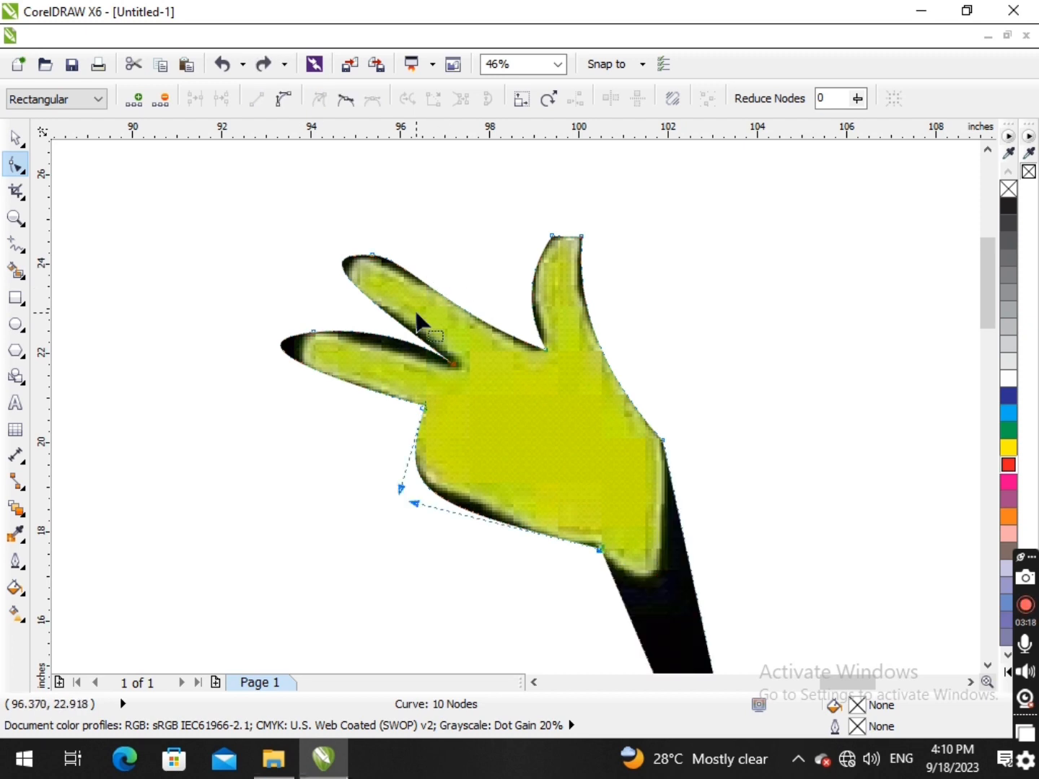
{"action": "key", "text": "ctrl+z"}
{"action": "key", "text": "ctrl+z"}
{"action": "key", "text": "ctrl+z"}
{"action": "key", "text": "ctrl+z"}
{"action": "key", "text": "ctrl+z"}
{"action": "key", "text": "ctrl+z"}
{"action": "key", "text": "ctrl+z"}
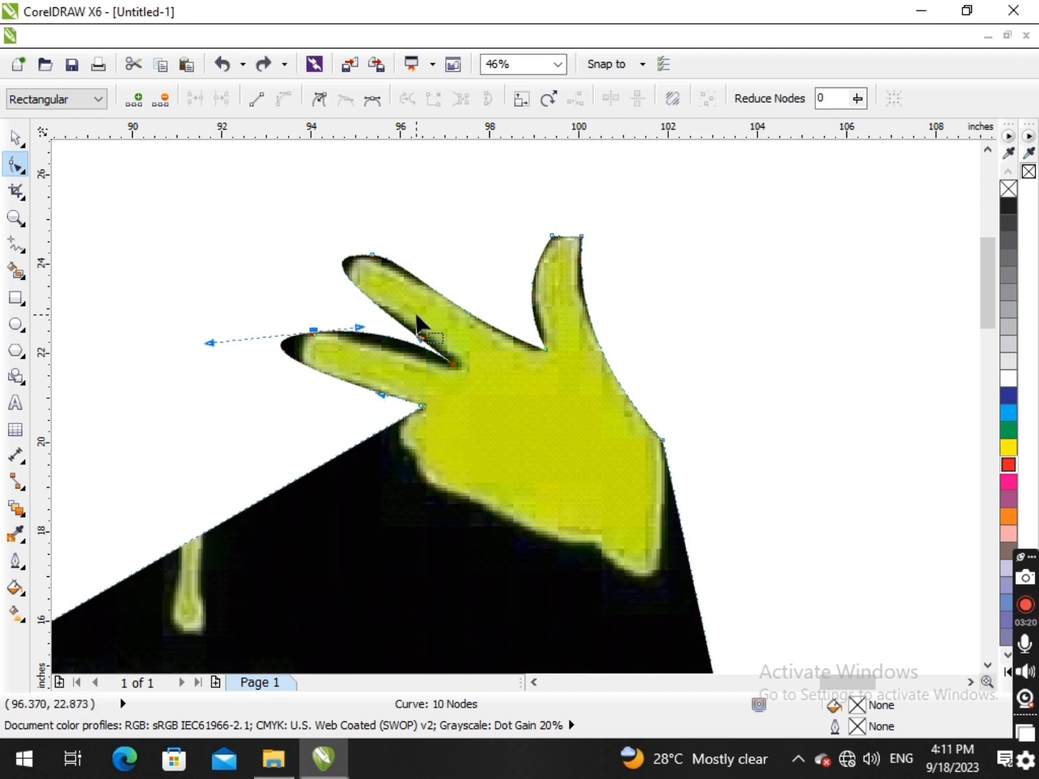
{"action": "key", "text": "ctrl+z"}
{"action": "key", "text": "ctrl+z"}
{"action": "key", "text": "ctrl+z"}
{"action": "key", "text": "ctrl+z"}
{"action": "key", "text": "ctrl+z"}
{"action": "key", "text": "ctrl+z"}
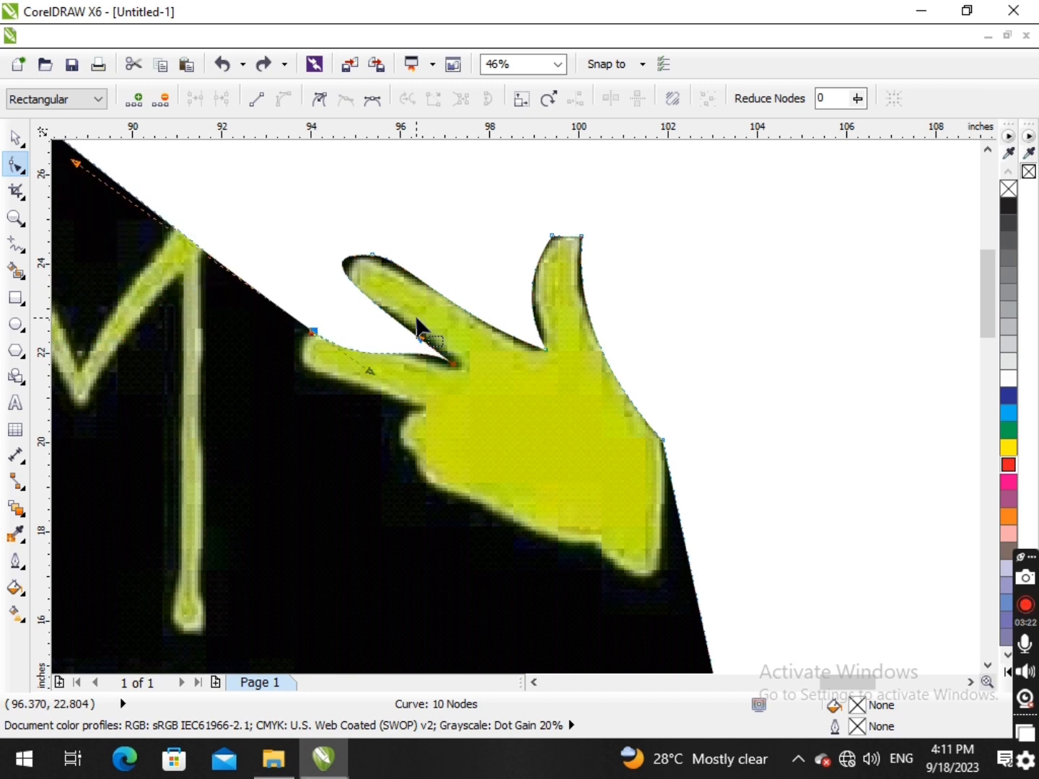
{"action": "key", "text": "ctrl+z"}
{"action": "key", "text": "ctrl+z"}
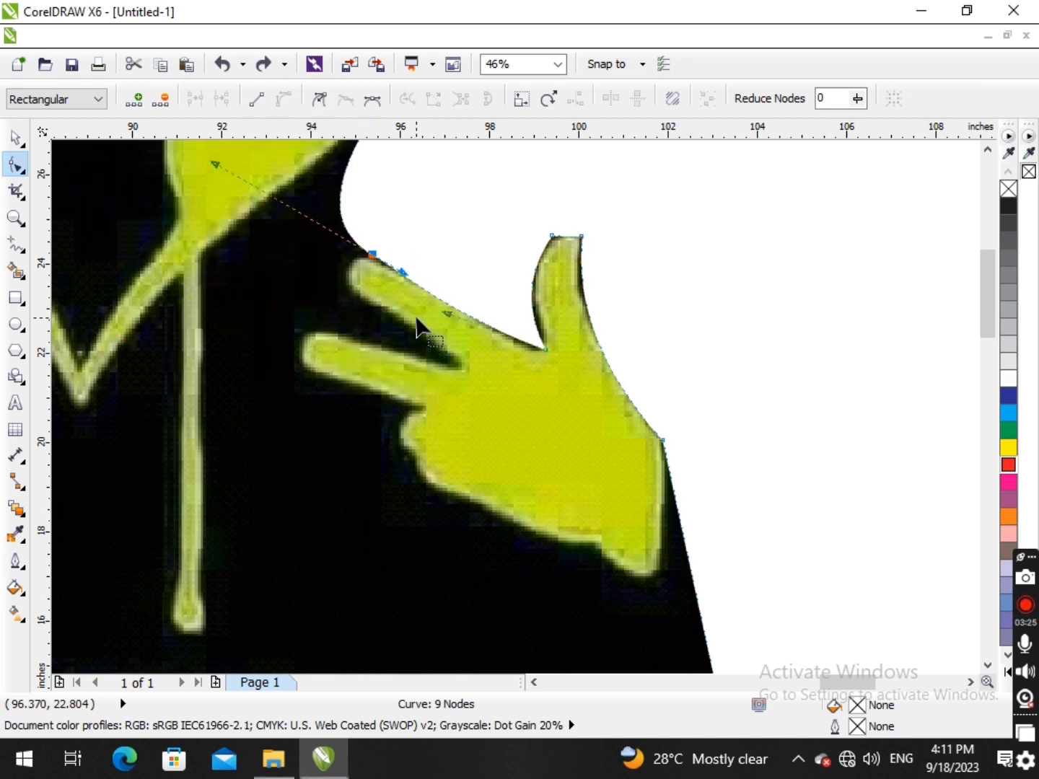
{"action": "key", "text": "ctrl+z"}
{"action": "key", "text": "ctrl+z"}
{"action": "key", "text": "ctrl+z"}
{"action": "key", "text": "ctrl+z"}
{"action": "key", "text": "ctrl+z"}
{"action": "key", "text": "ctrl+z"}
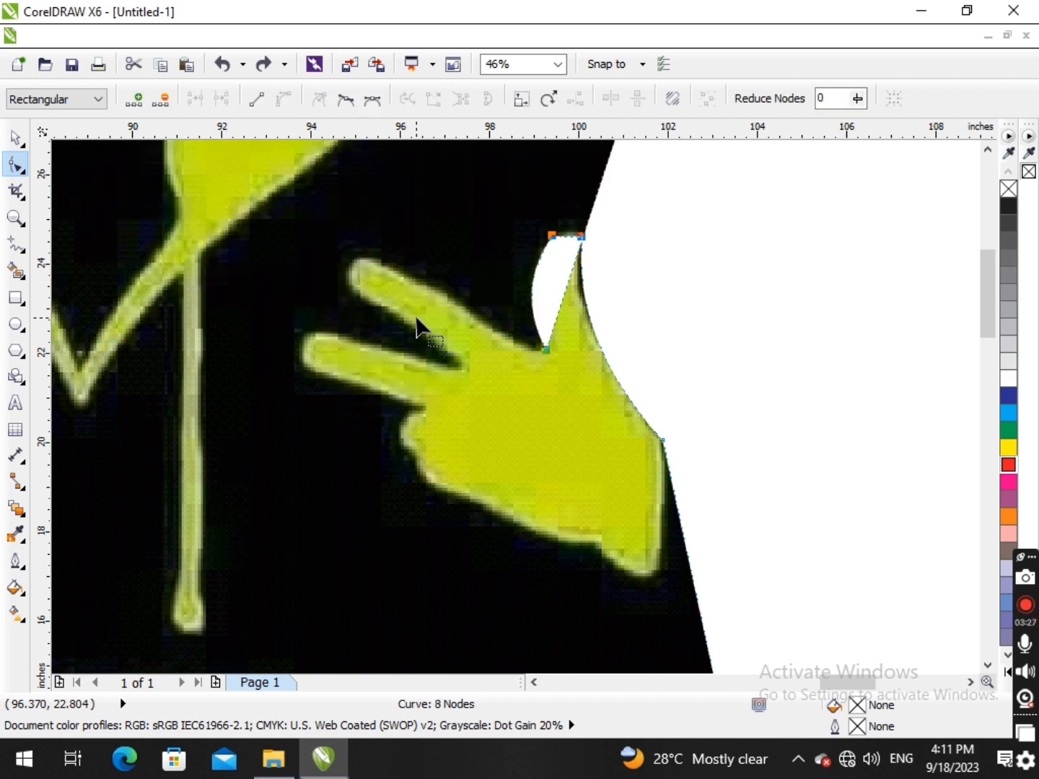
{"action": "key", "text": "ctrl+z"}
{"action": "key", "text": "ctrl+z"}
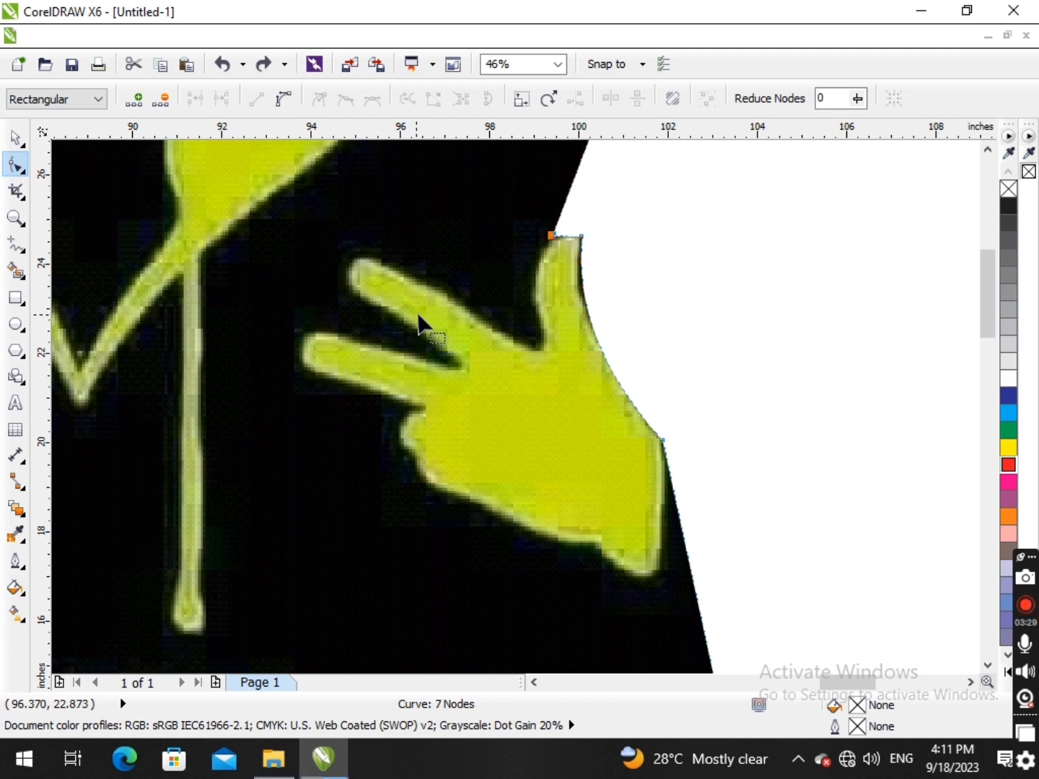
{"action": "scroll", "coordinate": [430, 325], "scroll_direction": "down", "scroll_amount": 5}
{"action": "key", "text": "ctrl+z"}
{"action": "key", "text": "ctrl+z"}
{"action": "key", "text": "ctrl+z"}
{"action": "key", "text": "ctrl+z"}
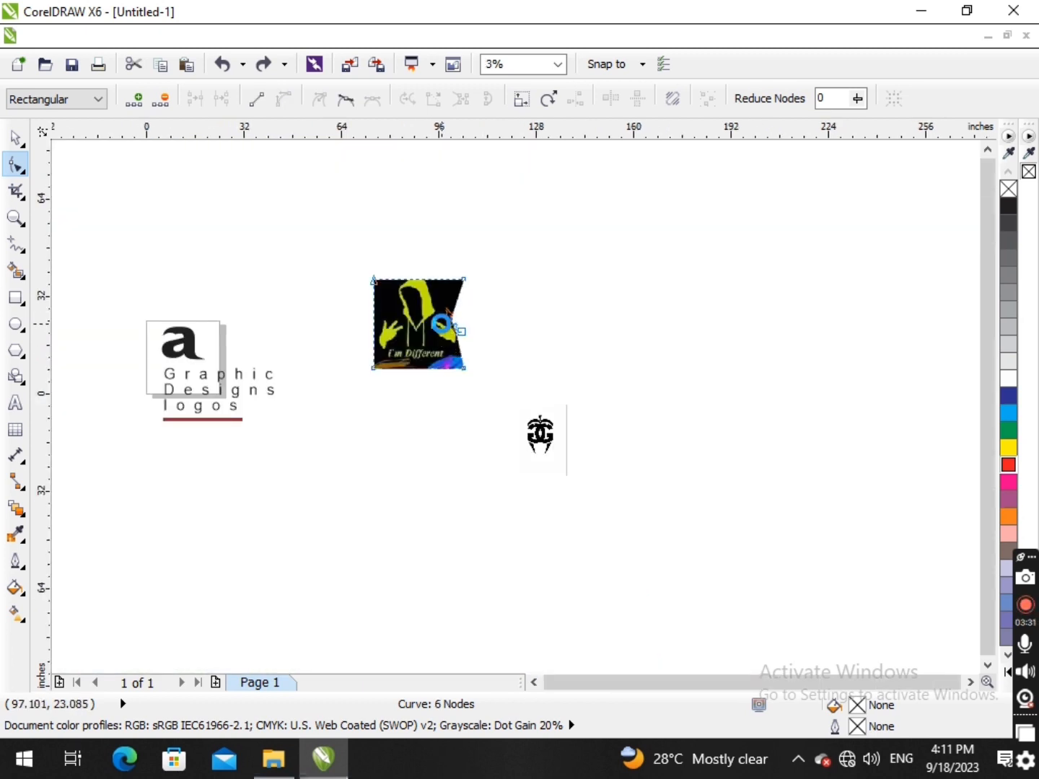
- Move the hoodie image above the text logo and bring the GG logo image into the space the hoodie image occupied
{"action": "key", "text": "space"}
{"action": "left_click_drag", "start_coordinate": [442, 317], "coordinate": [259, 203]}
{"action": "left_click_drag", "start_coordinate": [539, 437], "coordinate": [457, 361]}
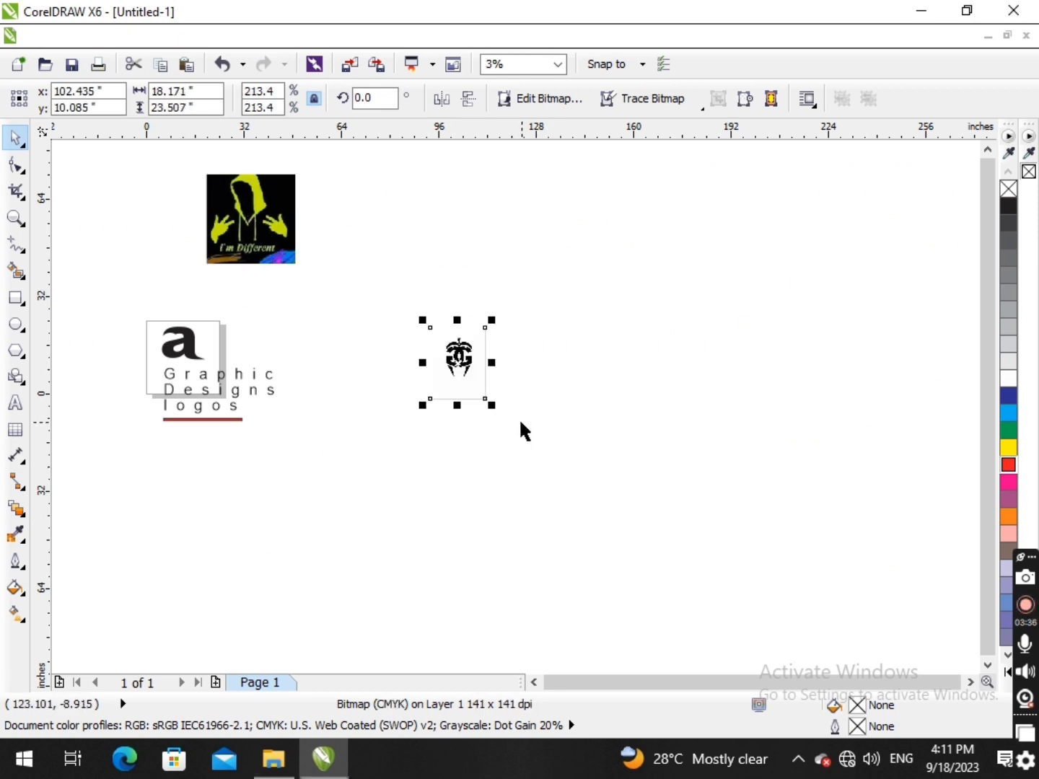
- Enlarge the GG logo image proportionally to about 66.5 by 86.1 inches and reposition it for tracing
{"action": "left_click_drag", "start_coordinate": [492, 406], "coordinate": [547, 456]}
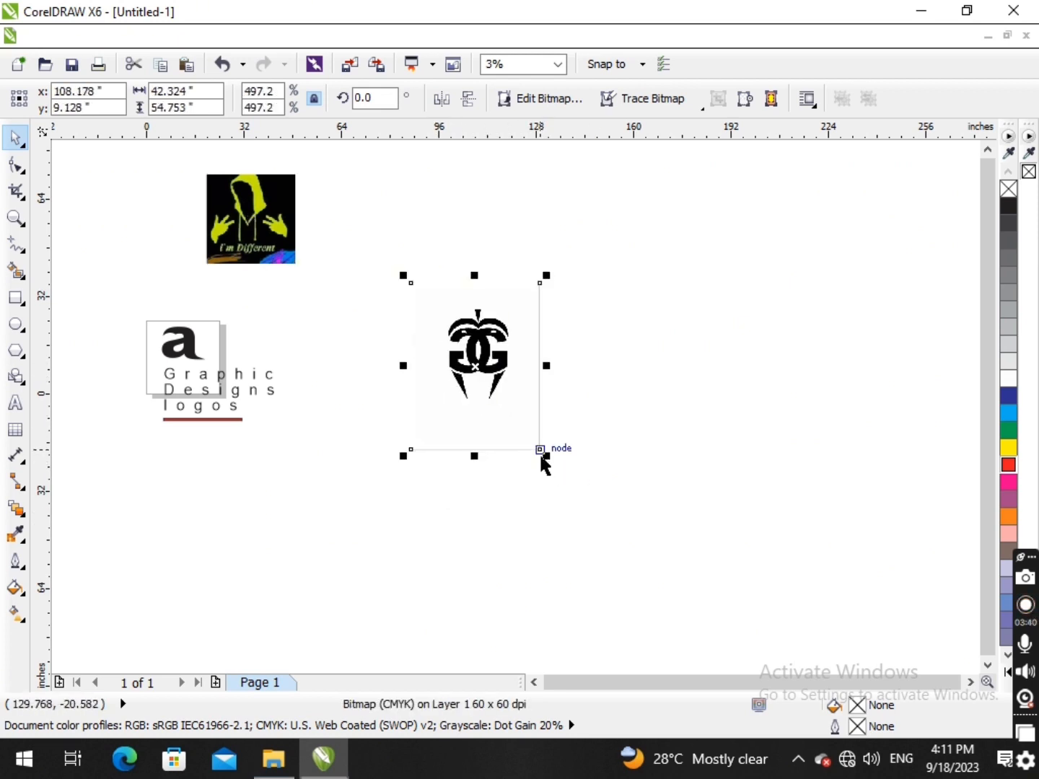
{"action": "left_click_drag", "start_coordinate": [545, 453], "coordinate": [571, 489]}
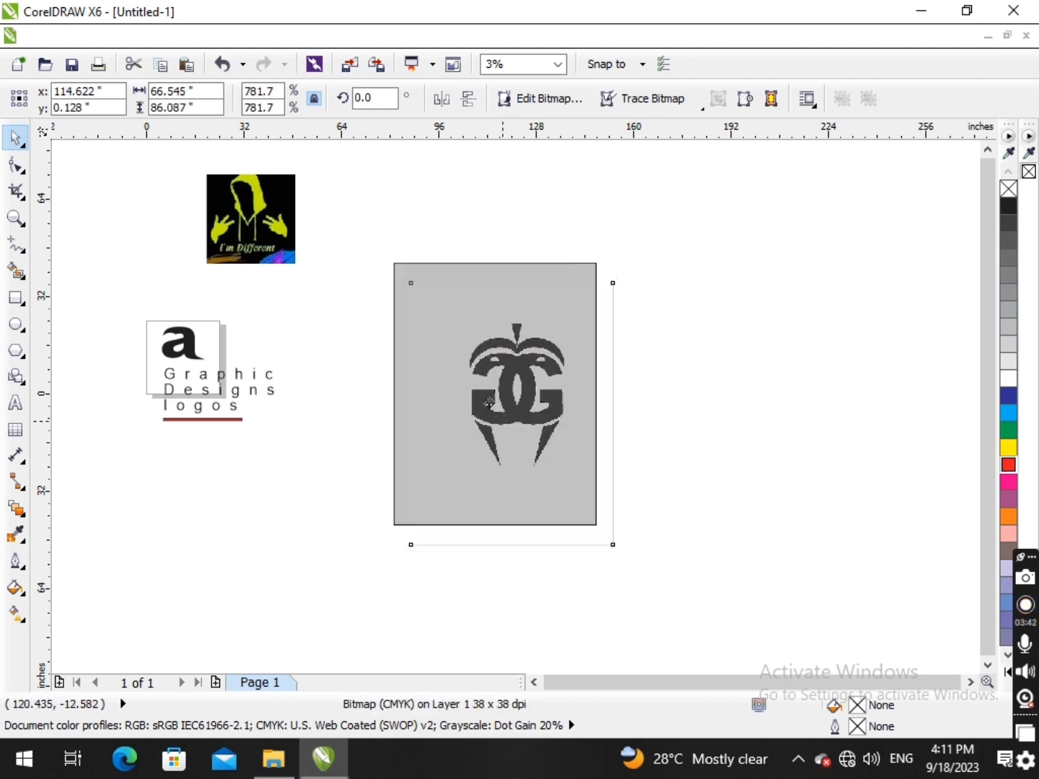
{"action": "scroll", "coordinate": [547, 377], "scroll_direction": "up", "scroll_amount": 2}
{"action": "scroll", "coordinate": [471, 322], "scroll_direction": "down", "scroll_amount": 2}
{"action": "scroll", "coordinate": [404, 245], "scroll_direction": "up", "scroll_amount": 2}
{"action": "left_click_drag", "start_coordinate": [417, 270], "coordinate": [439, 308]}
{"action": "left_click", "coordinate": [677, 354]}
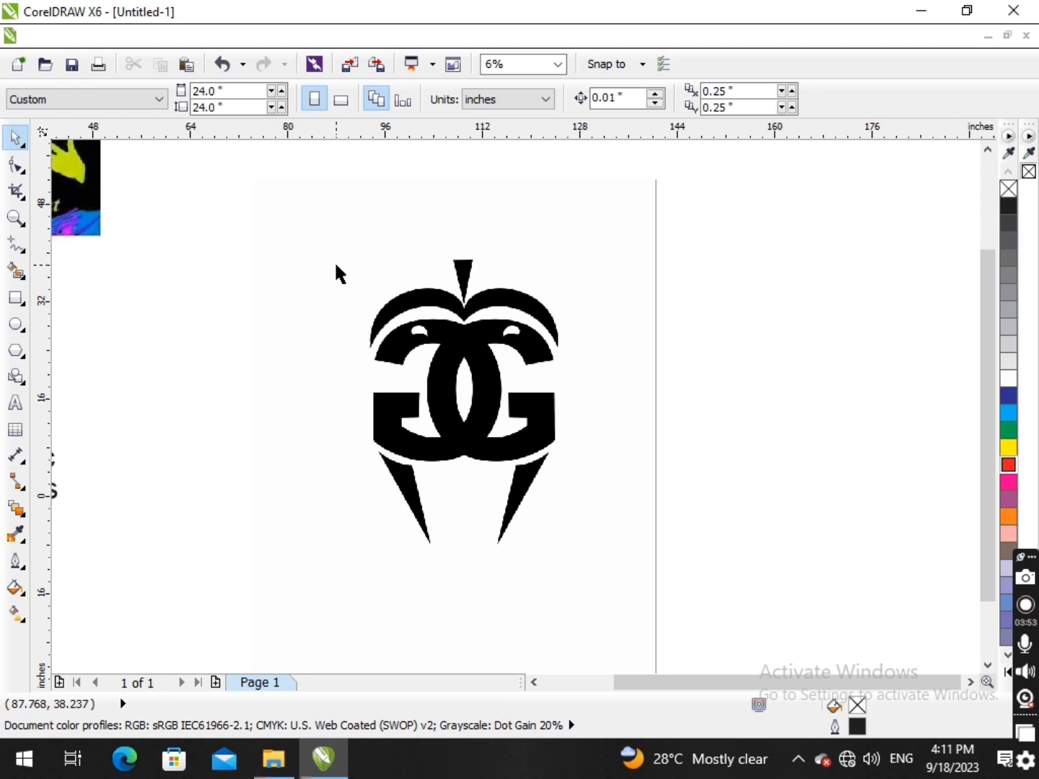
- Try to trace the GG logo's lower-left fang with the Pen tool, and undo the curve
{"action": "left_click", "coordinate": [17, 246]}
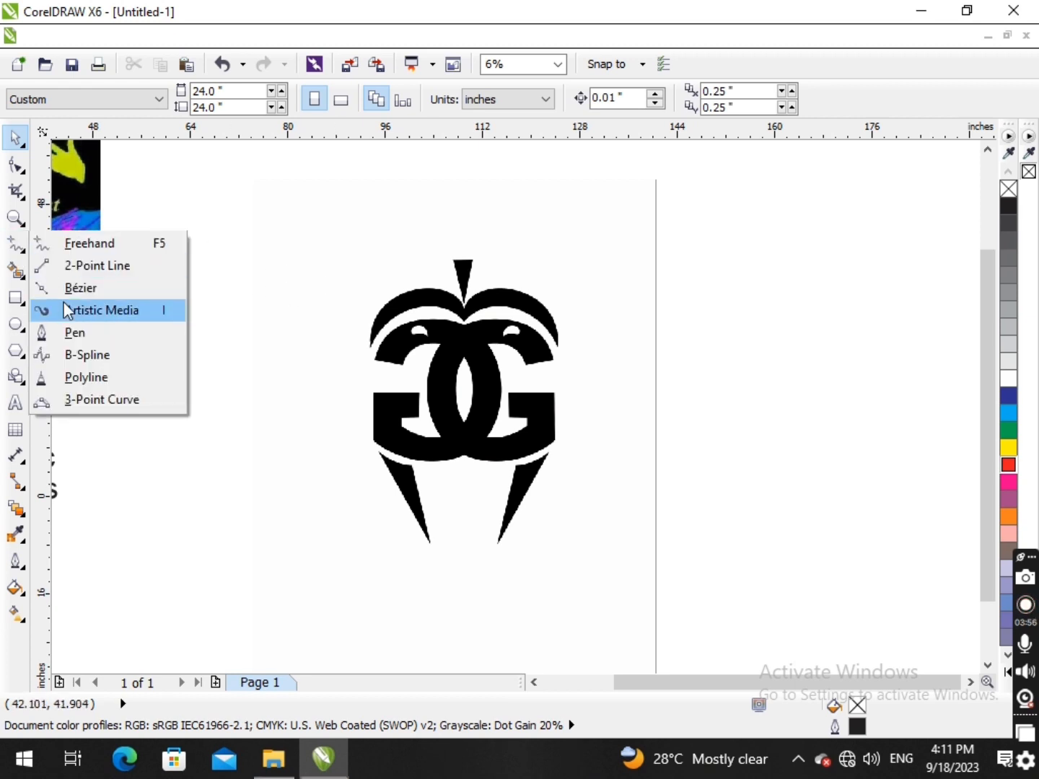
{"action": "left_click", "coordinate": [52, 333]}
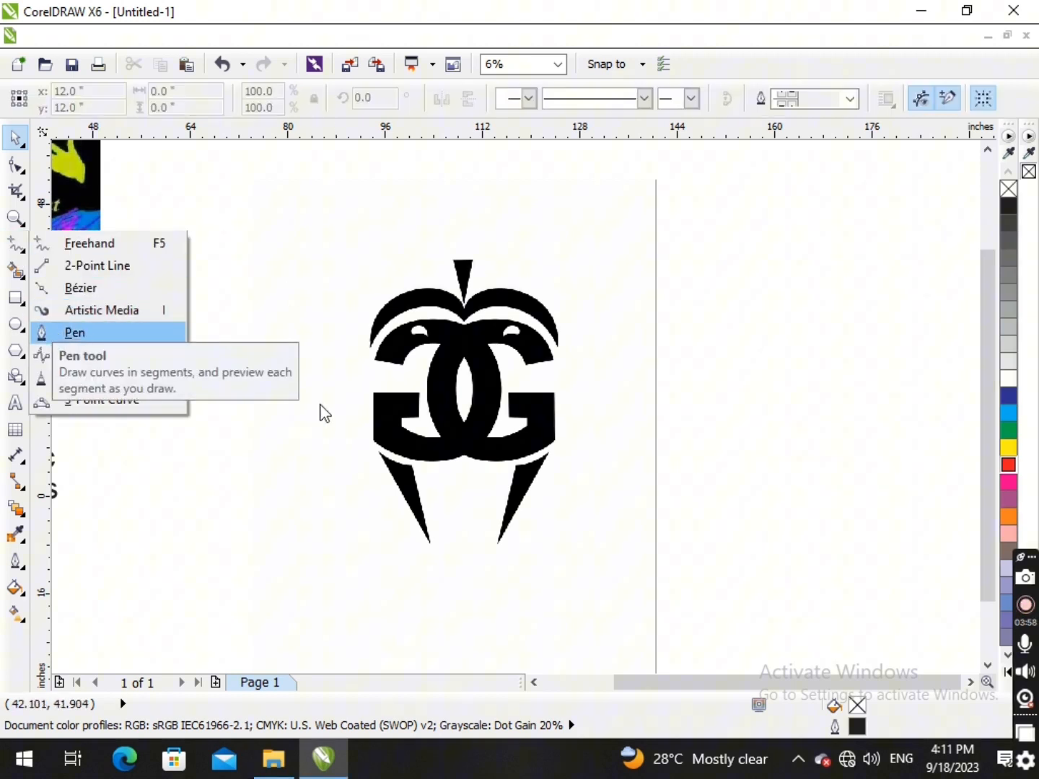
{"action": "scroll", "coordinate": [404, 498], "scroll_direction": "up", "scroll_amount": 3}
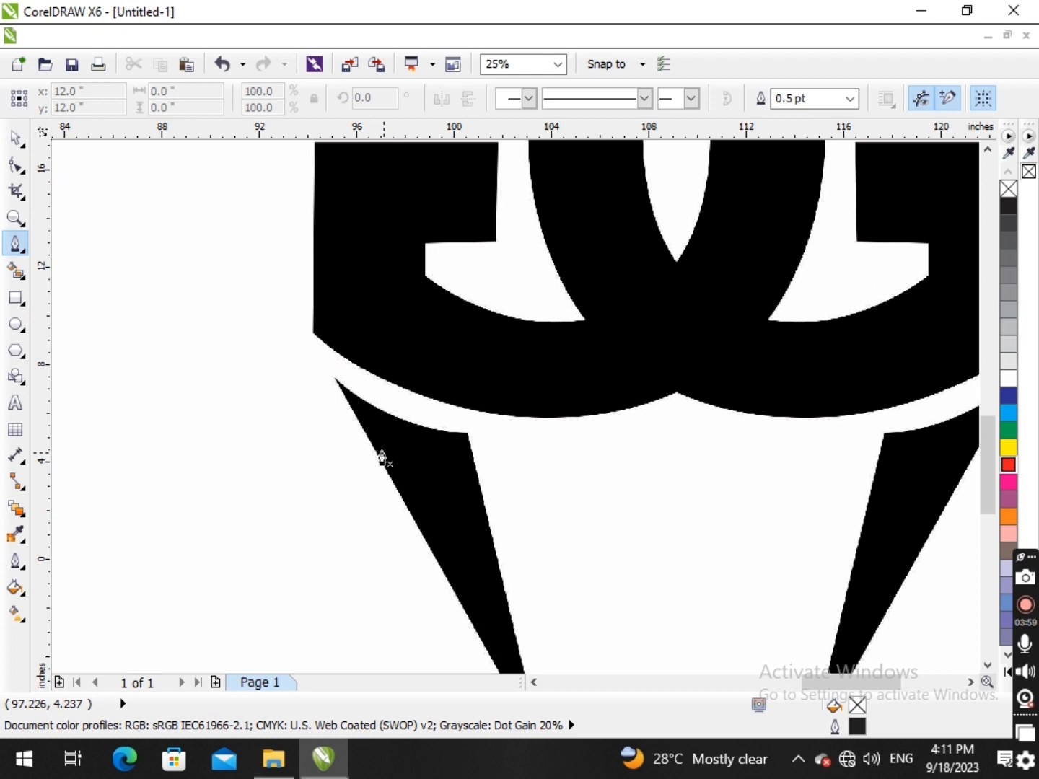
{"action": "left_click", "coordinate": [334, 377]}
{"action": "left_click_drag", "start_coordinate": [471, 435], "coordinate": [555, 436]}
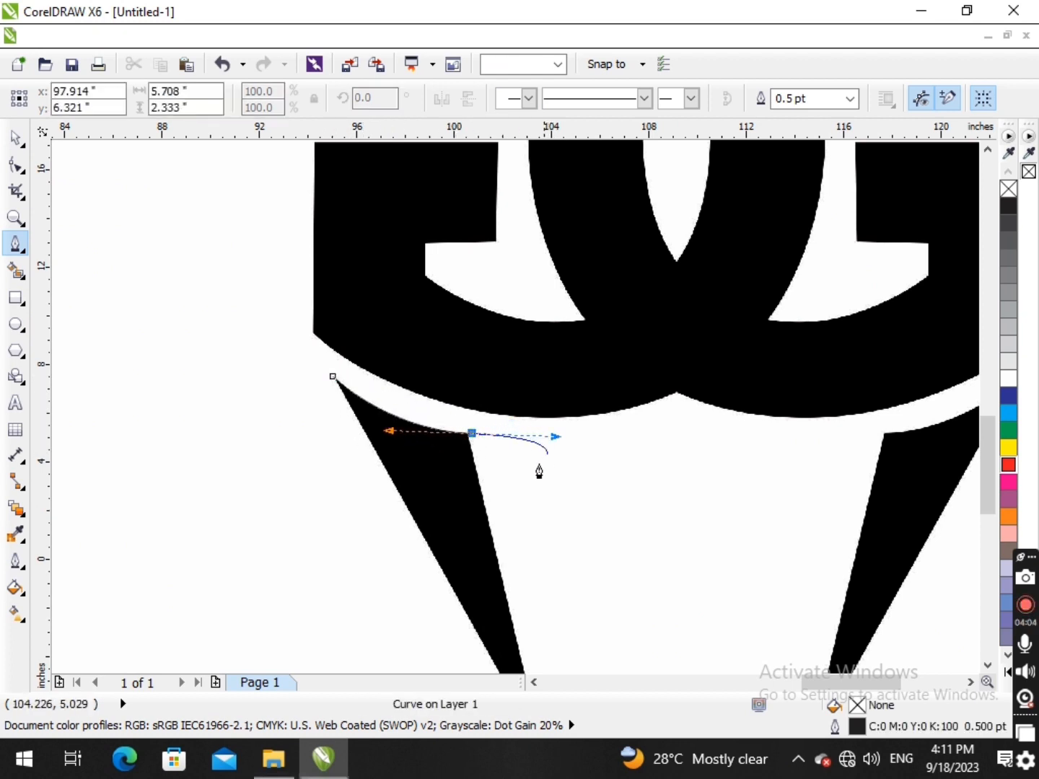
{"action": "scroll", "coordinate": [505, 573], "scroll_direction": "down", "scroll_amount": 2}
{"action": "scroll", "coordinate": [505, 586], "scroll_direction": "up", "scroll_amount": 1}
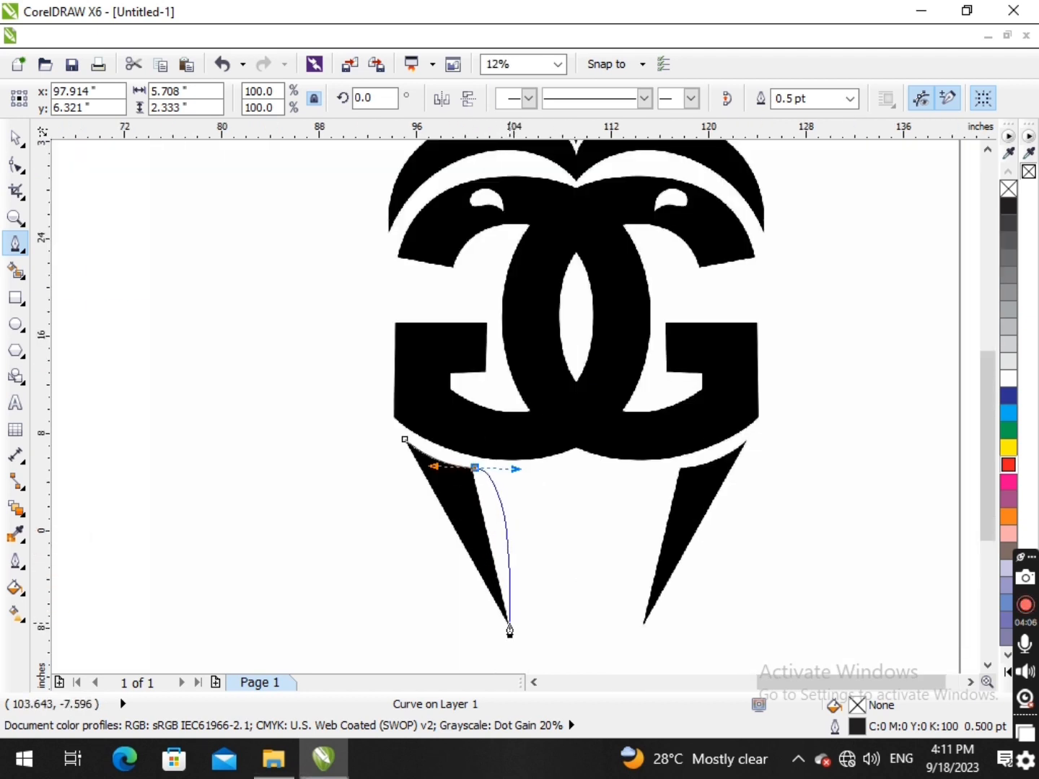
{"action": "double_click", "coordinate": [508, 625]}
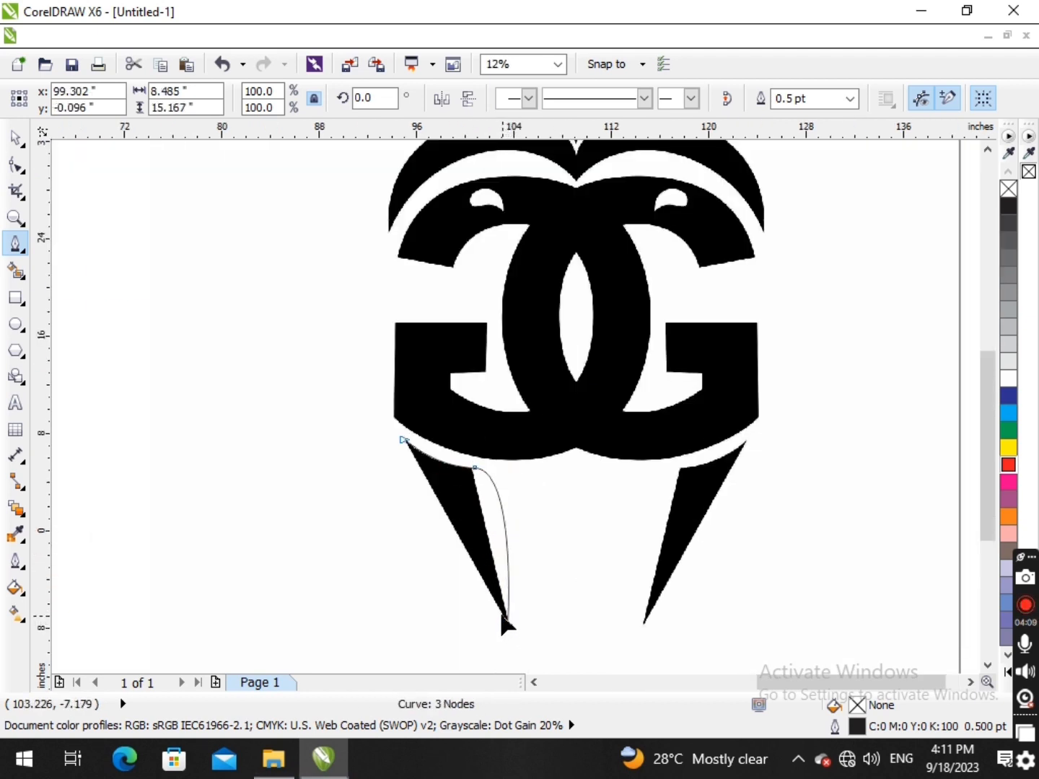
{"action": "key", "text": "ctrl+z"}
{"action": "key", "text": "ctrl+z"}
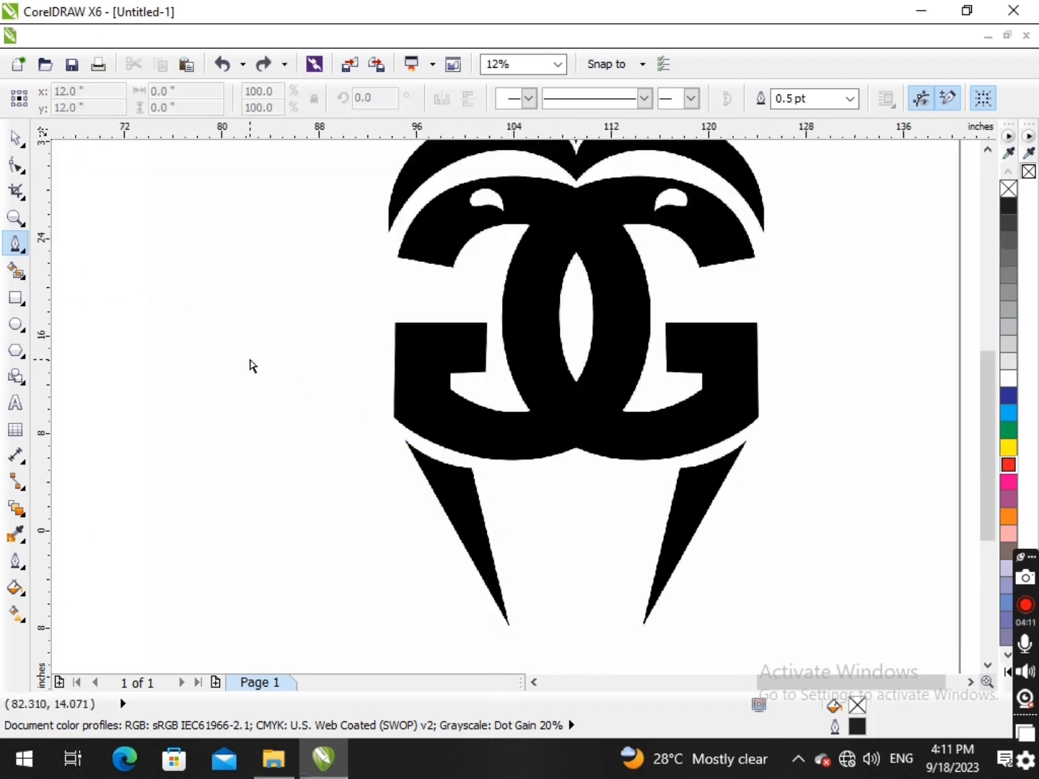
- Trace the GG logo's lower-left fang as a closed three-node outline with the Bézier tool
{"action": "left_click", "coordinate": [18, 245]}
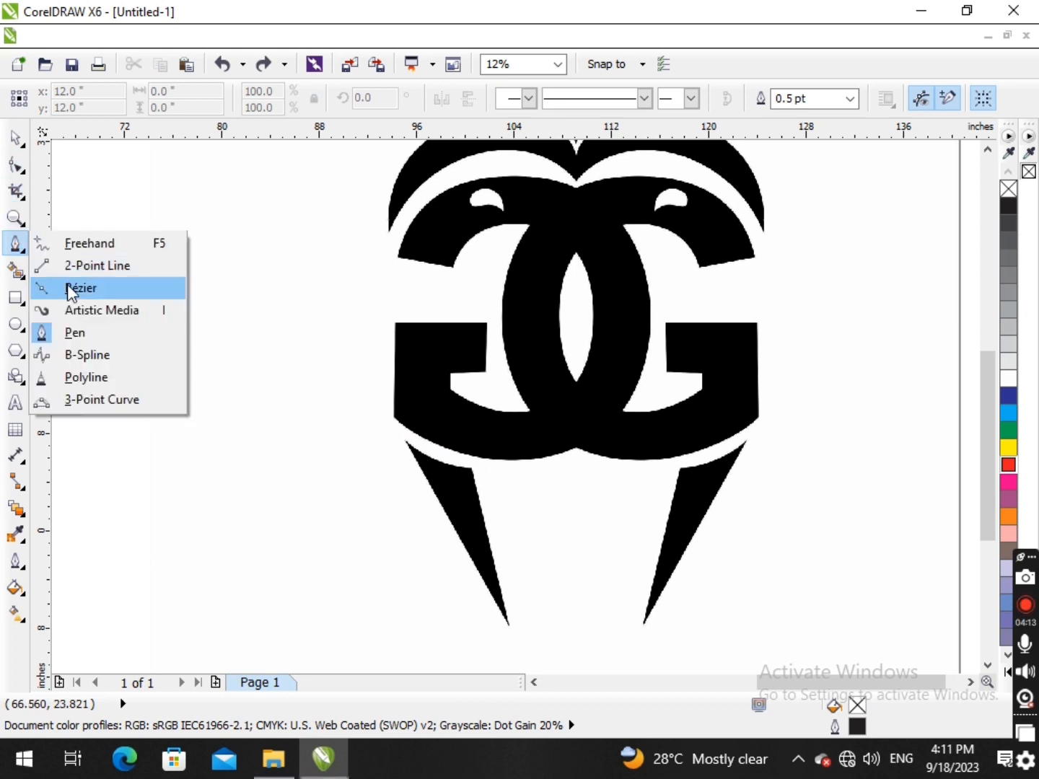
{"action": "left_click", "coordinate": [67, 286]}
{"action": "scroll", "coordinate": [451, 520], "scroll_direction": "up", "scroll_amount": 2}
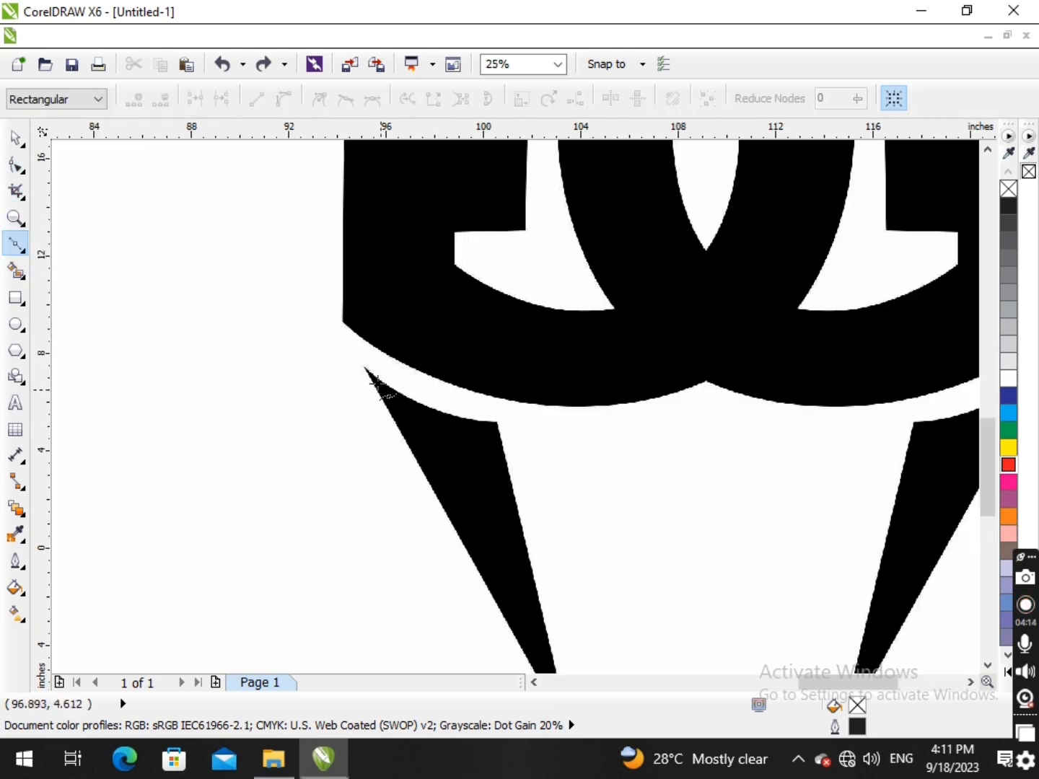
{"action": "left_click", "coordinate": [496, 420]}
{"action": "scroll", "coordinate": [518, 538], "scroll_direction": "down", "scroll_amount": 2}
{"action": "scroll", "coordinate": [517, 467], "scroll_direction": "up", "scroll_amount": 4}
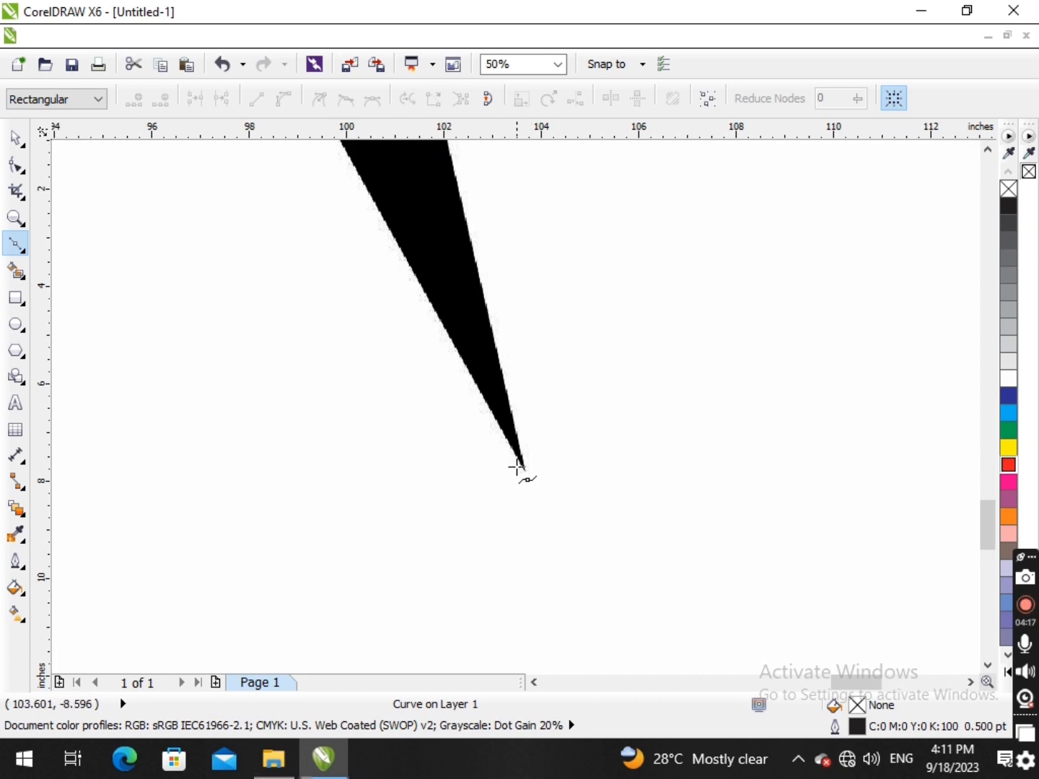
{"action": "left_click", "coordinate": [525, 470]}
{"action": "scroll", "coordinate": [471, 399], "scroll_direction": "down", "scroll_amount": 3}
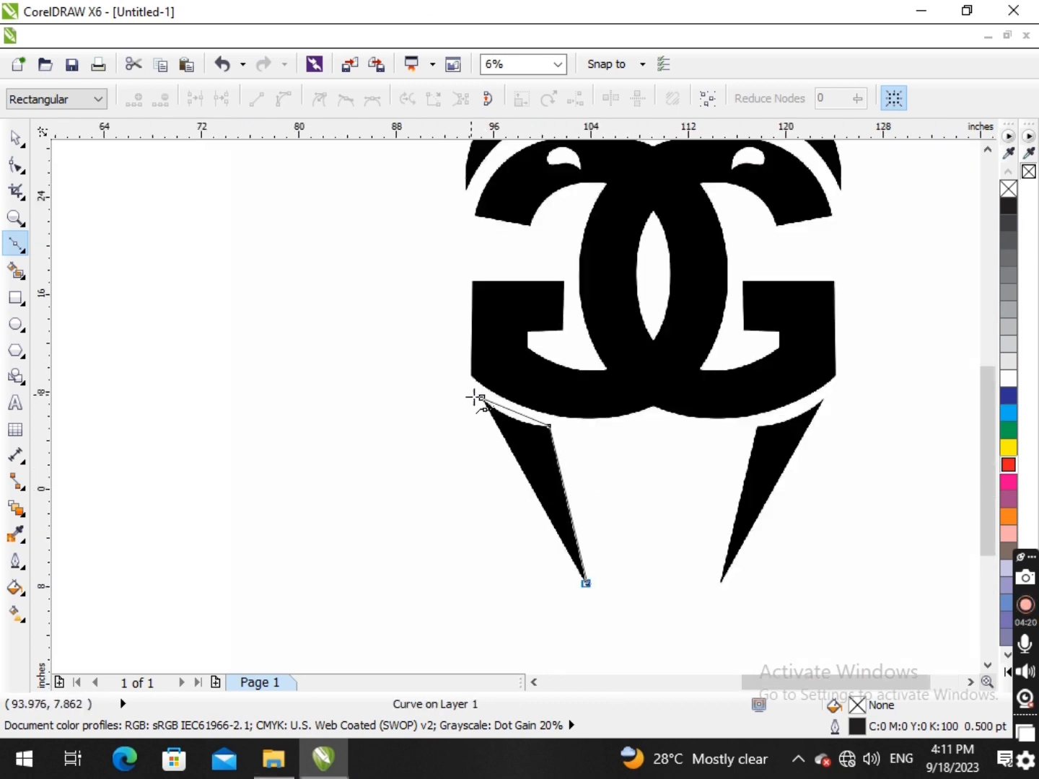
{"action": "scroll", "coordinate": [479, 393], "scroll_direction": "up", "scroll_amount": 2}
{"action": "left_click", "coordinate": [478, 393]}
{"action": "key", "text": "space"}
{"action": "left_click_drag", "start_coordinate": [487, 420], "coordinate": [427, 350]}
{"action": "key", "text": "ctrl+z"}
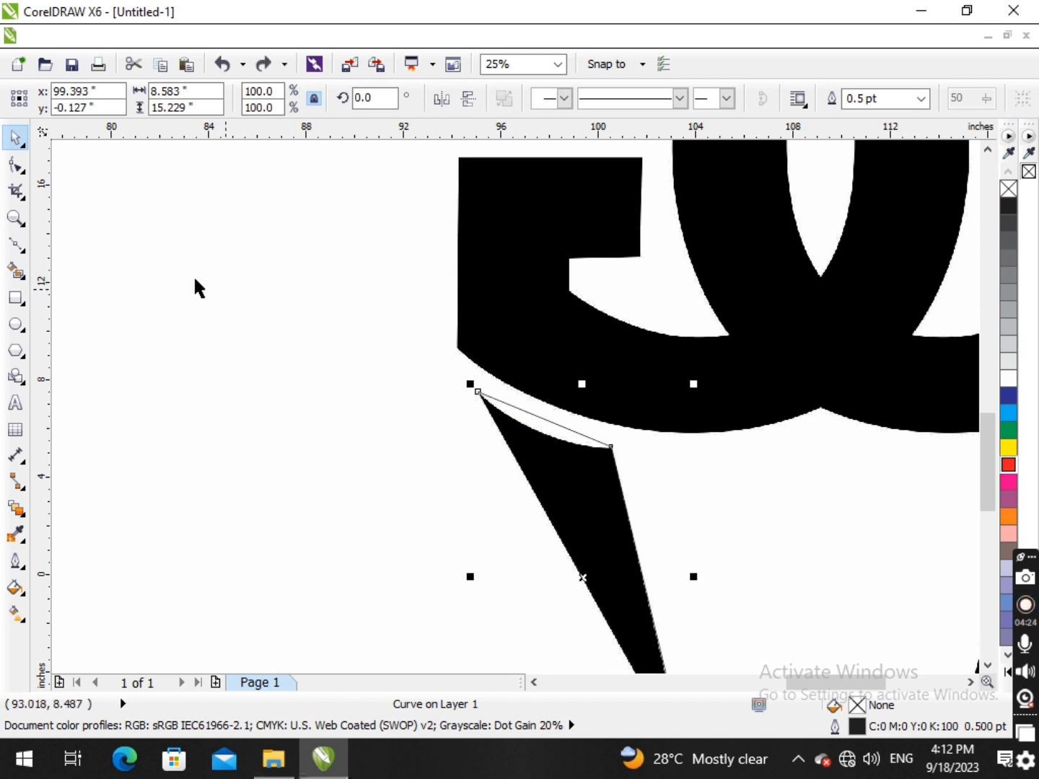
- Convert the fang outline's upper segment to a curve and bend it to fit the fang's concave top edge
{"action": "left_click", "coordinate": [16, 165]}
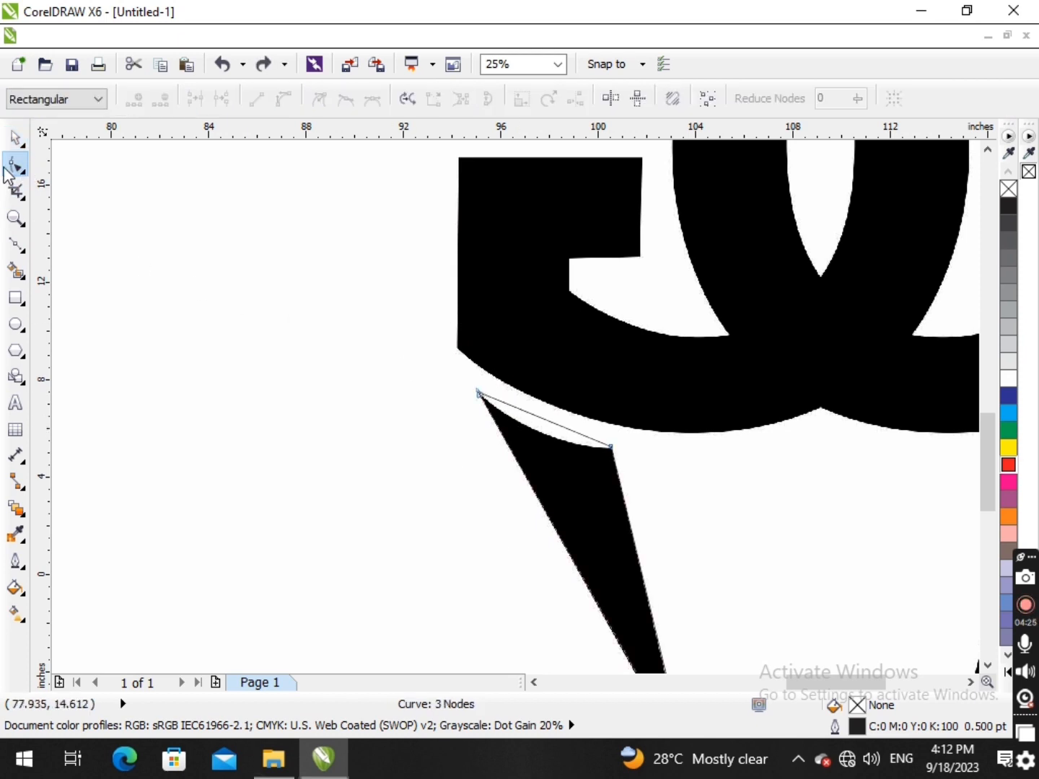
{"action": "left_click", "coordinate": [554, 426]}
{"action": "left_click", "coordinate": [284, 98]}
{"action": "left_click", "coordinate": [557, 426]}
{"action": "left_click_drag", "start_coordinate": [557, 426], "coordinate": [557, 446]}
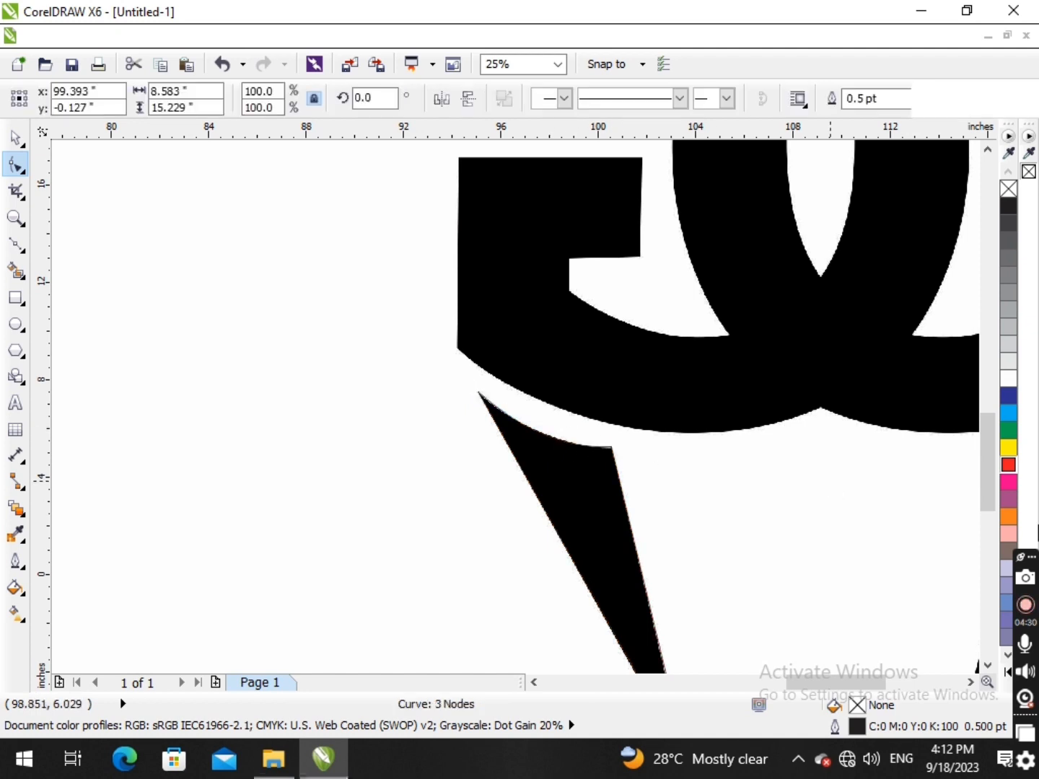
- Fill the traced fang with red and move it off the logo into the empty space near the hoodie image
{"action": "left_click", "coordinate": [1010, 462]}
{"action": "scroll", "coordinate": [638, 516], "scroll_direction": "down", "scroll_amount": 2}
{"action": "left_click_drag", "start_coordinate": [513, 504], "coordinate": [512, 504]}
{"action": "key", "text": "space"}
{"action": "left_click_drag", "start_coordinate": [629, 525], "coordinate": [485, 497]}
{"action": "left_click", "coordinate": [549, 523]}
{"action": "scroll", "coordinate": [622, 483], "scroll_direction": "up", "scroll_amount": 1}
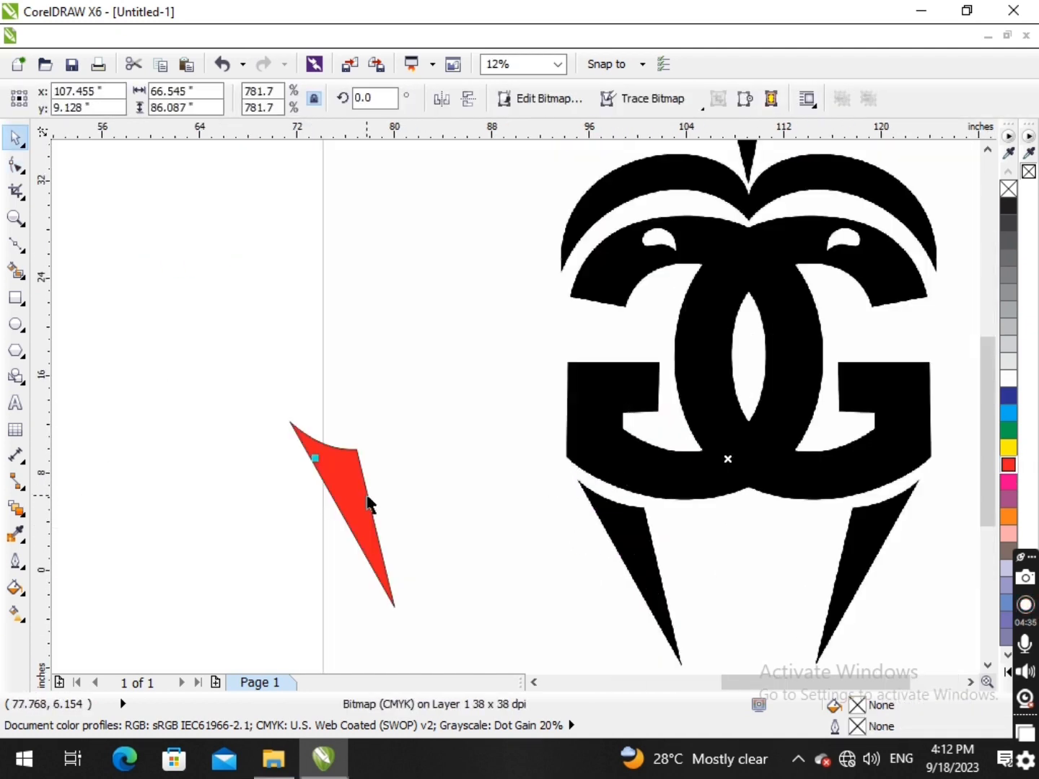
{"action": "left_click_drag", "start_coordinate": [348, 483], "coordinate": [88, 398]}
{"action": "scroll", "coordinate": [257, 445], "scroll_direction": "down", "scroll_amount": 1}
{"action": "left_click_drag", "start_coordinate": [186, 424], "coordinate": [220, 338]}
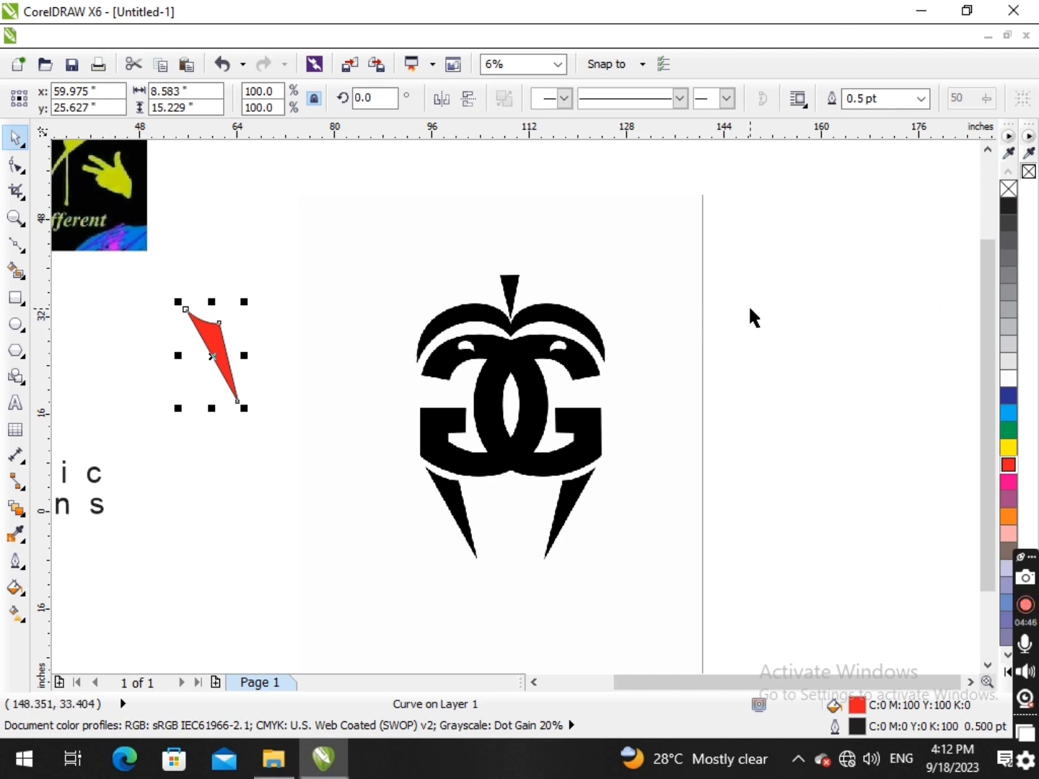
- Trace the GG logo bitmap with Outline Trace as a High Quality Image, keeping the original image
{"action": "left_click", "coordinate": [538, 394]}
{"action": "left_click", "coordinate": [725, 383]}
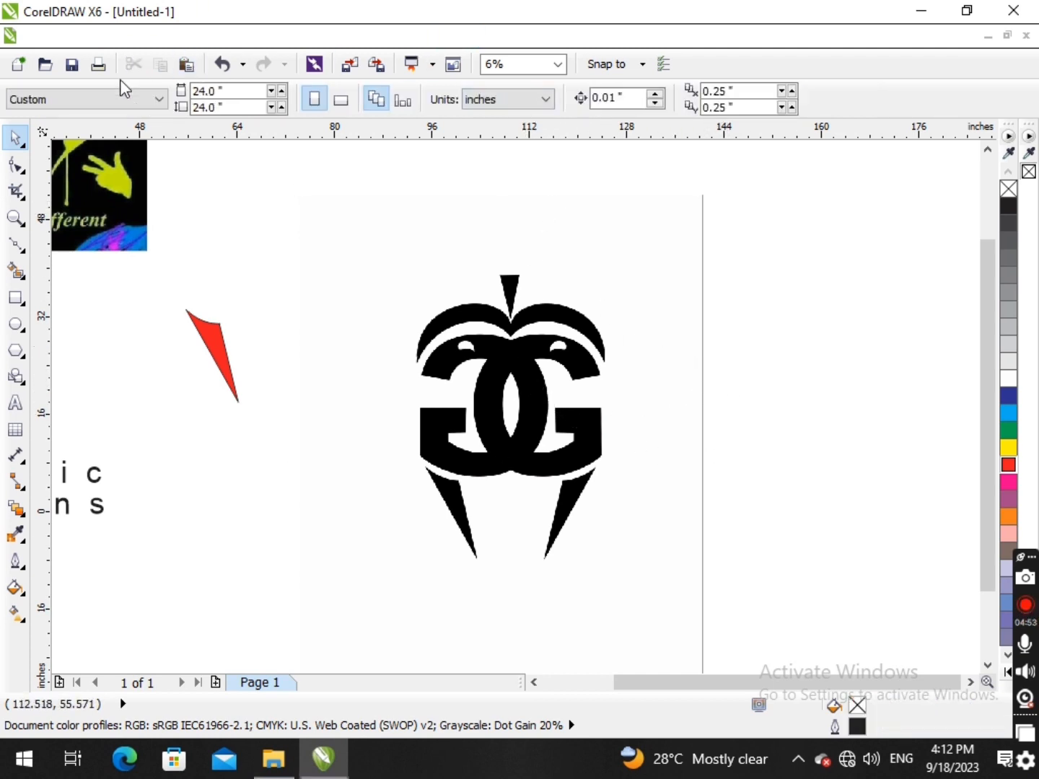
{"action": "left_click", "coordinate": [505, 441]}
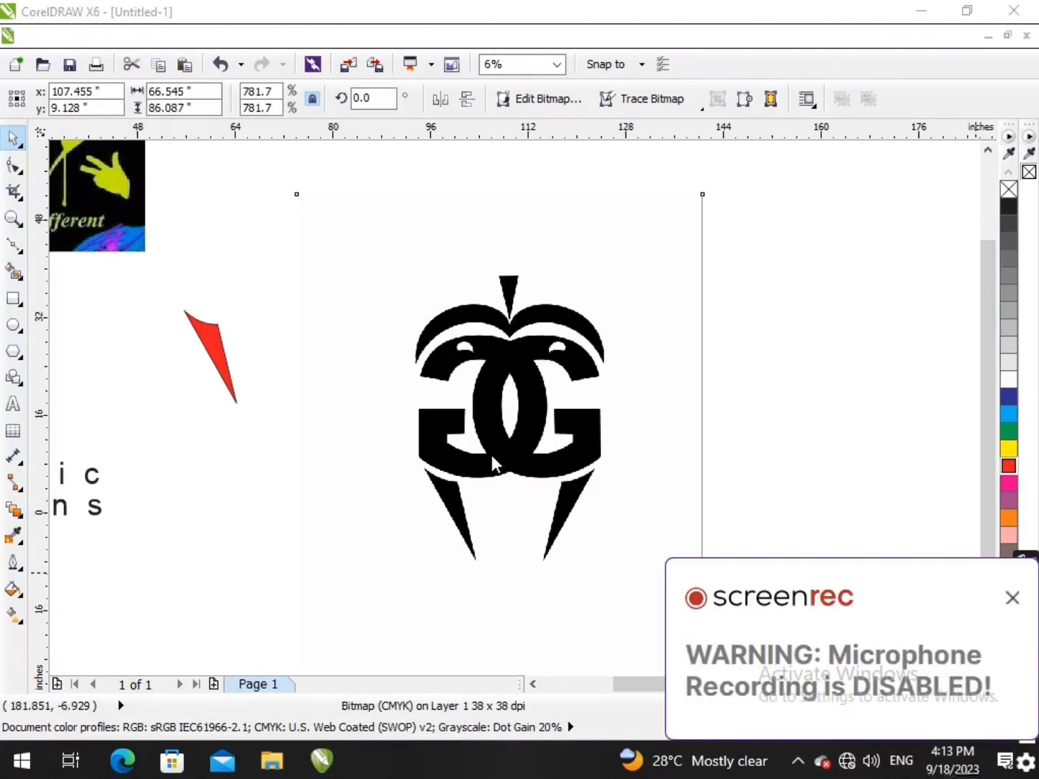
{"action": "left_click", "coordinate": [1012, 598]}
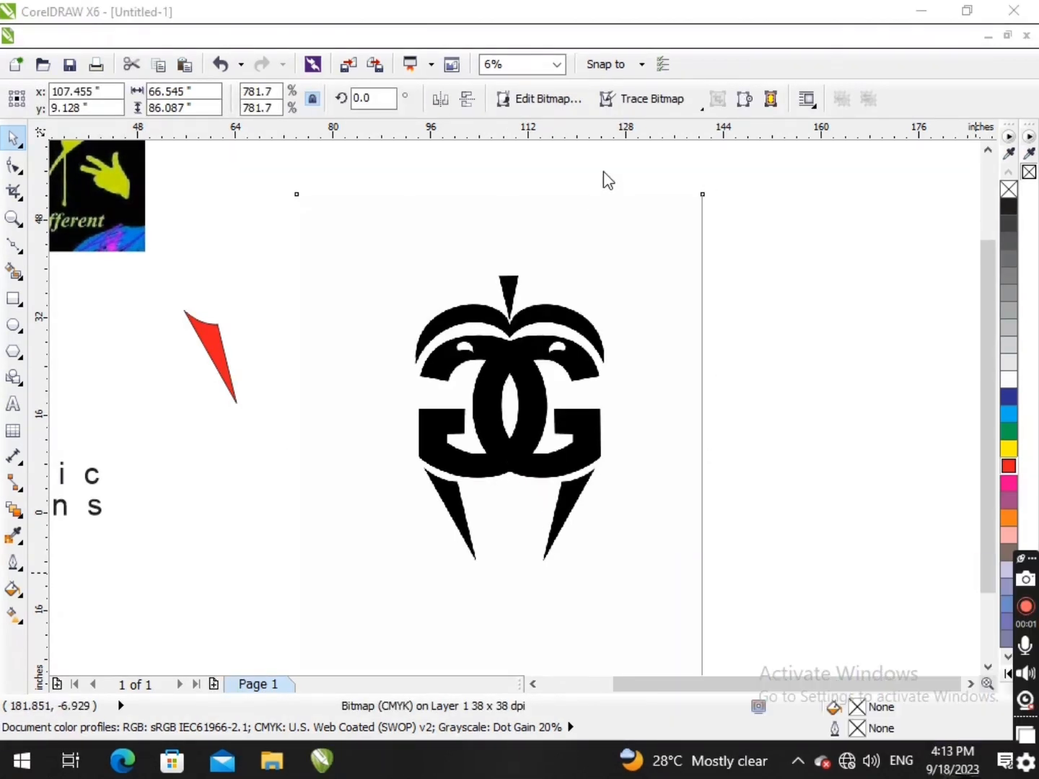
{"action": "left_click", "coordinate": [651, 103]}
{"action": "mouse_move", "coordinate": [664, 154]}
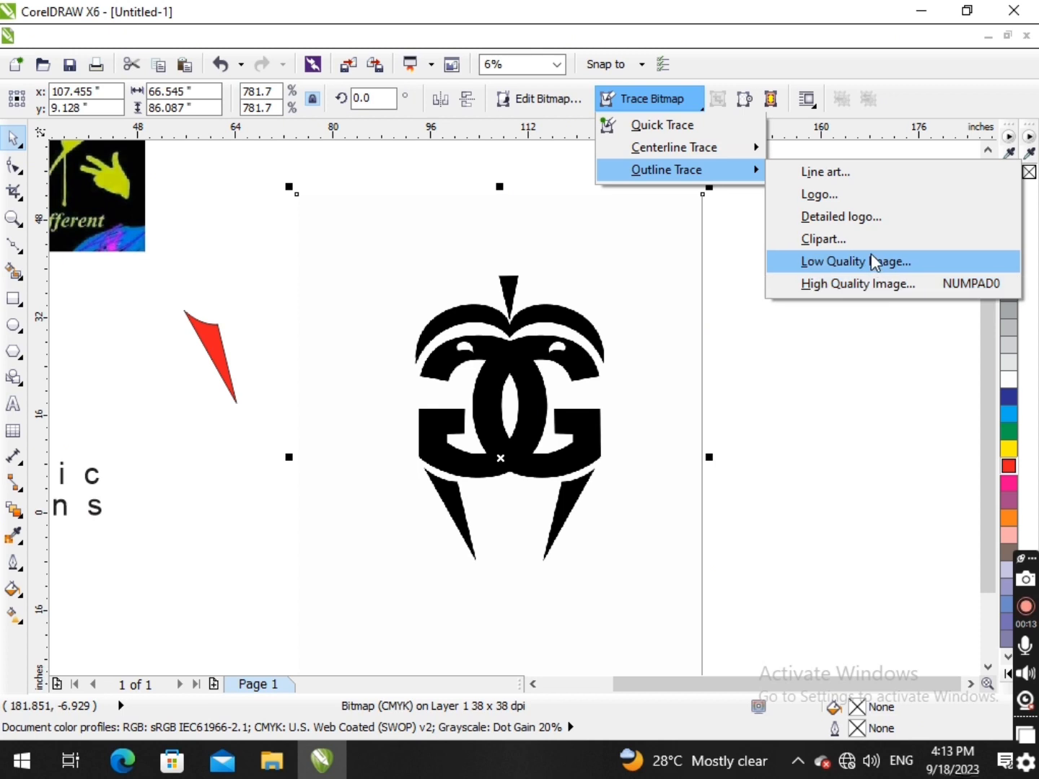
{"action": "left_click", "coordinate": [850, 285]}
{"action": "left_click", "coordinate": [485, 426]}
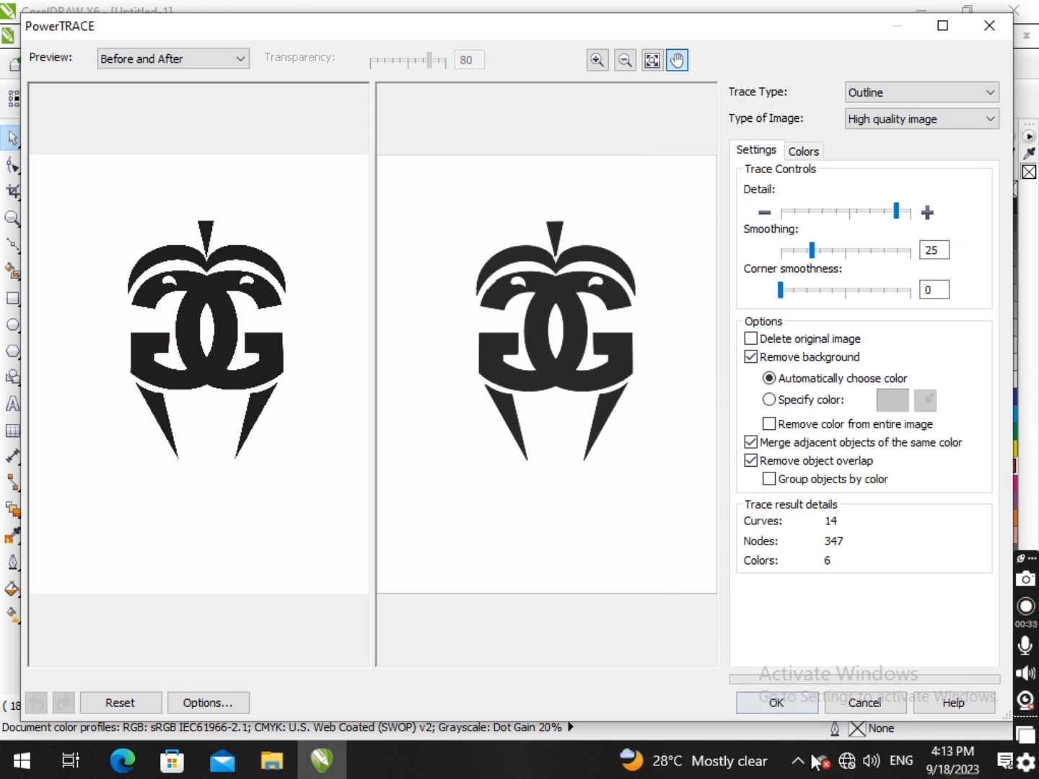
{"action": "left_click", "coordinate": [776, 704]}
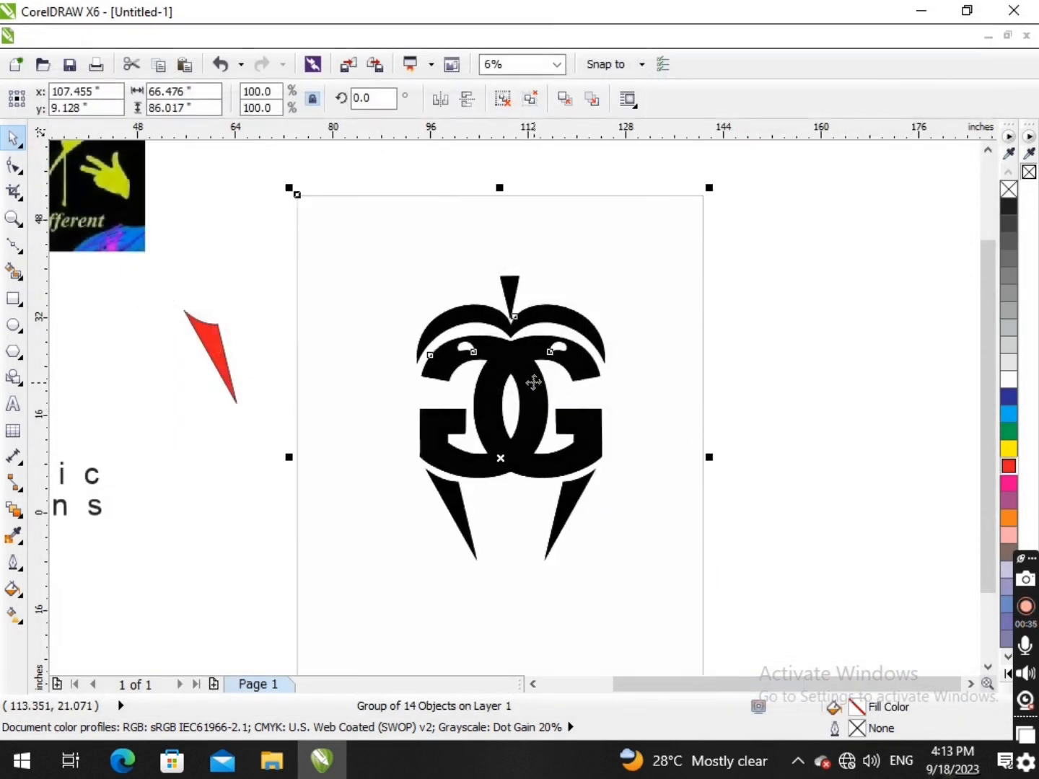
- Separate the traced vector group from the original GG logo bitmap and place the two side by side
{"action": "scroll", "coordinate": [534, 378], "scroll_direction": "down", "scroll_amount": 1}
{"action": "mouse_move", "coordinate": [542, 413]}
{"action": "left_mouse_down"}
{"action": "mouse_move", "coordinate": [850, 410]}
{"action": "mouse_move", "coordinate": [527, 369]}
{"action": "left_mouse_up"}
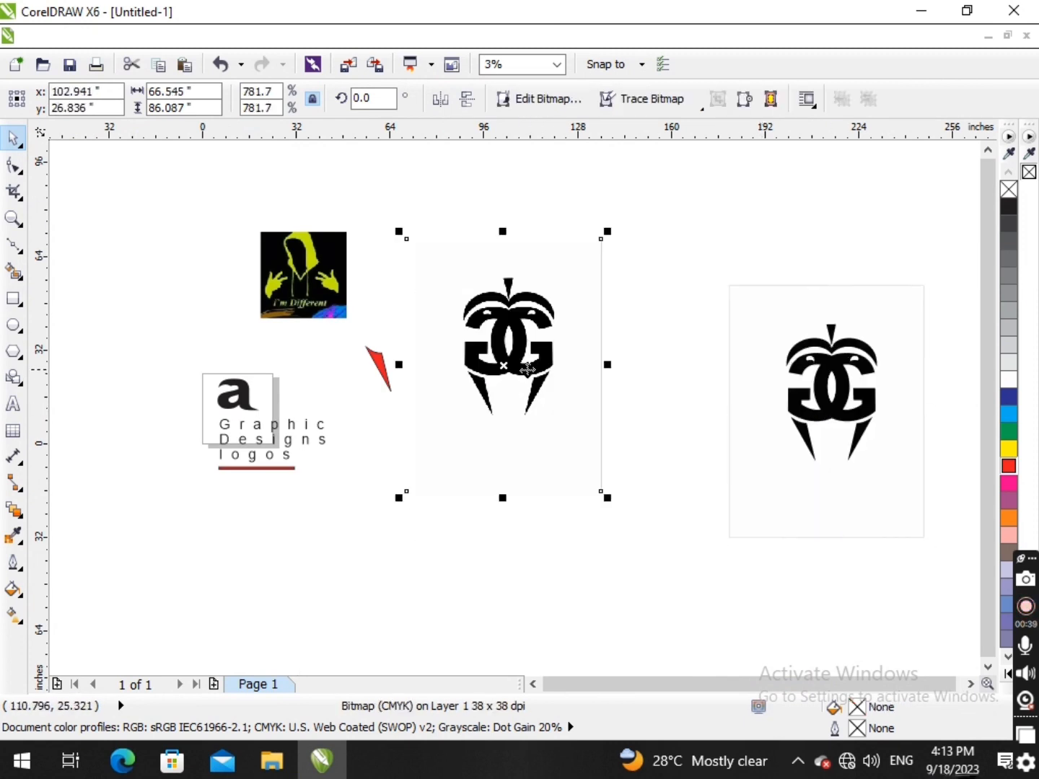
{"action": "mouse_move", "coordinate": [814, 408]}
{"action": "left_mouse_down"}
{"action": "mouse_move", "coordinate": [744, 355]}
{"action": "mouse_move", "coordinate": [730, 383]}
{"action": "mouse_move", "coordinate": [737, 397]}
{"action": "left_mouse_up"}
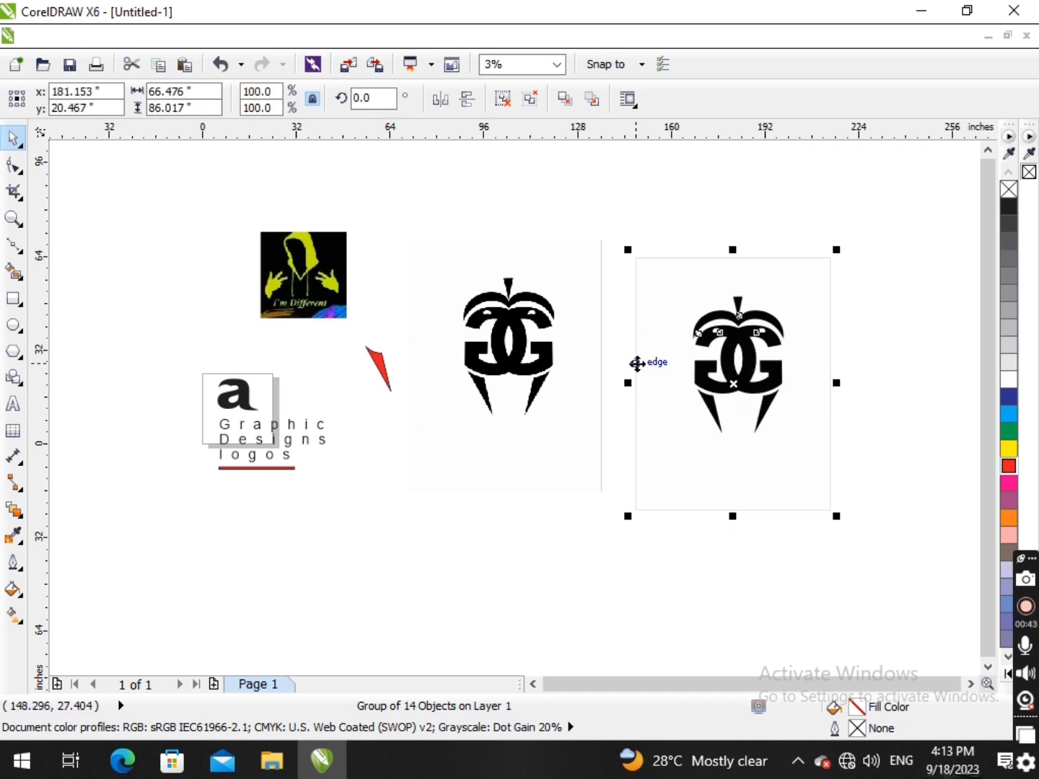
- Compare the edges of the original GG logo bitmap with those of the traced vector copy
{"action": "mouse_move", "coordinate": [408, 232]}
{"action": "left_mouse_down"}
{"action": "mouse_move", "coordinate": [529, 398]}
{"action": "mouse_move", "coordinate": [657, 497]}
{"action": "left_mouse_up"}
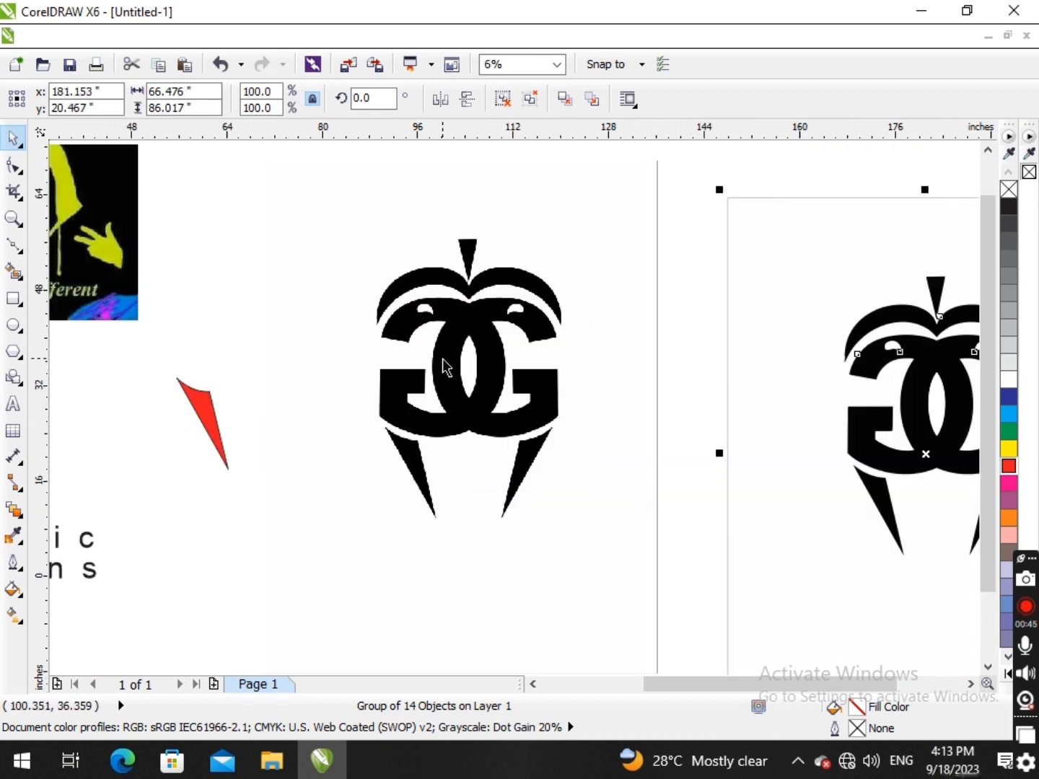
{"action": "scroll", "coordinate": [442, 359], "scroll_direction": "down", "scroll_amount": 2}
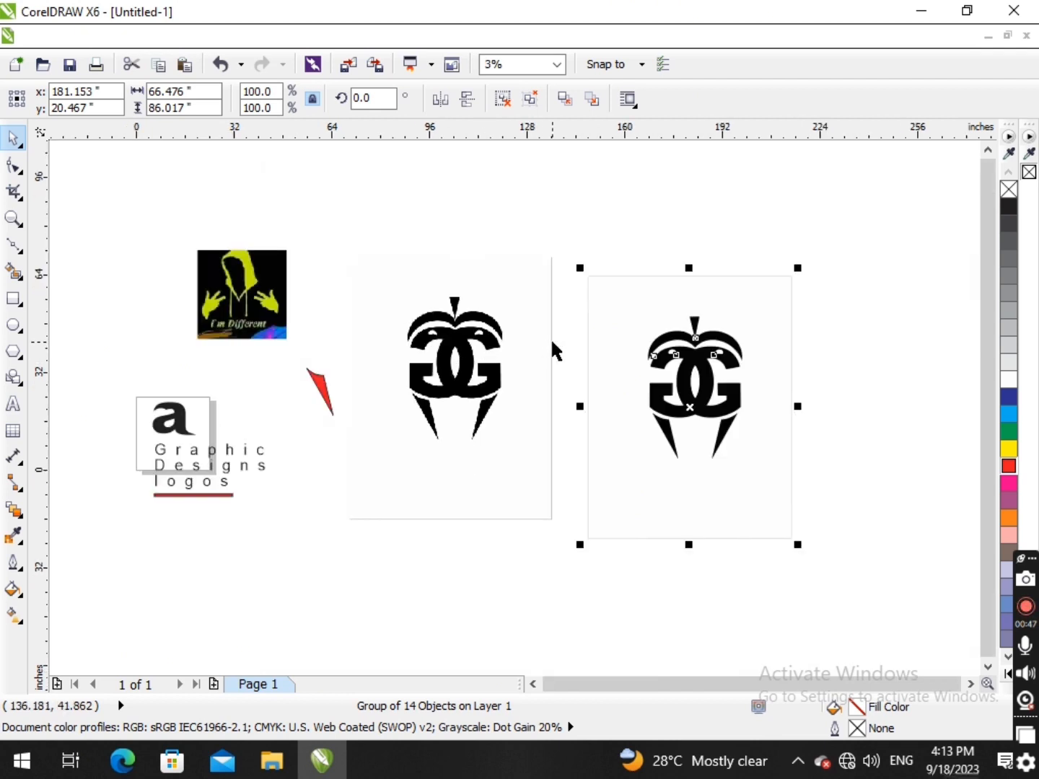
{"action": "key", "text": "F2"}
{"action": "left_click_drag", "start_coordinate": [615, 325], "coordinate": [917, 541]}
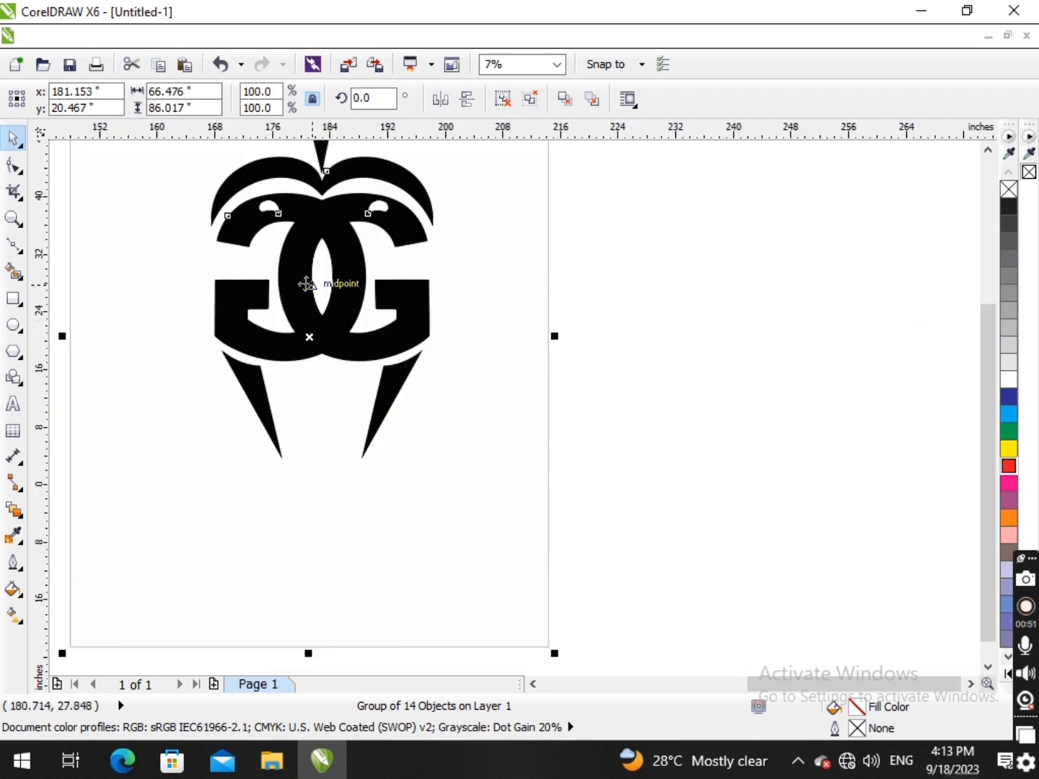
{"action": "scroll", "coordinate": [230, 217], "scroll_direction": "down", "scroll_amount": 2}
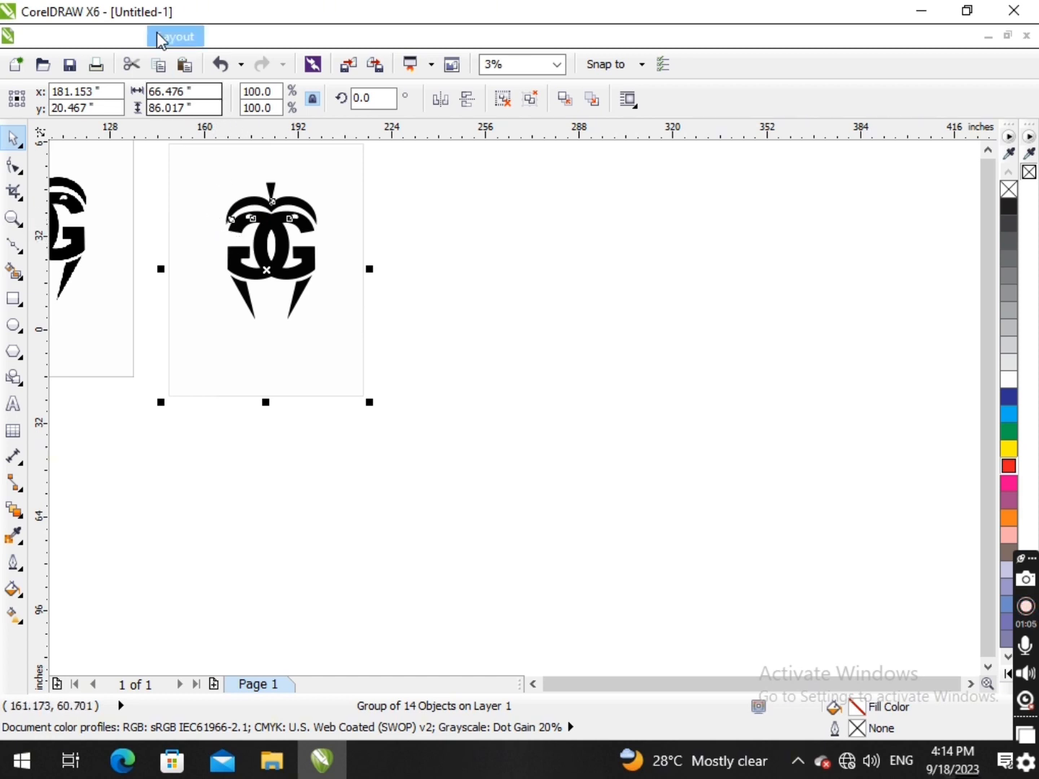
{"action": "left_click_drag", "start_coordinate": [161, 168], "coordinate": [370, 316]}
{"action": "scroll", "coordinate": [460, 438], "scroll_direction": "up", "scroll_amount": 2}
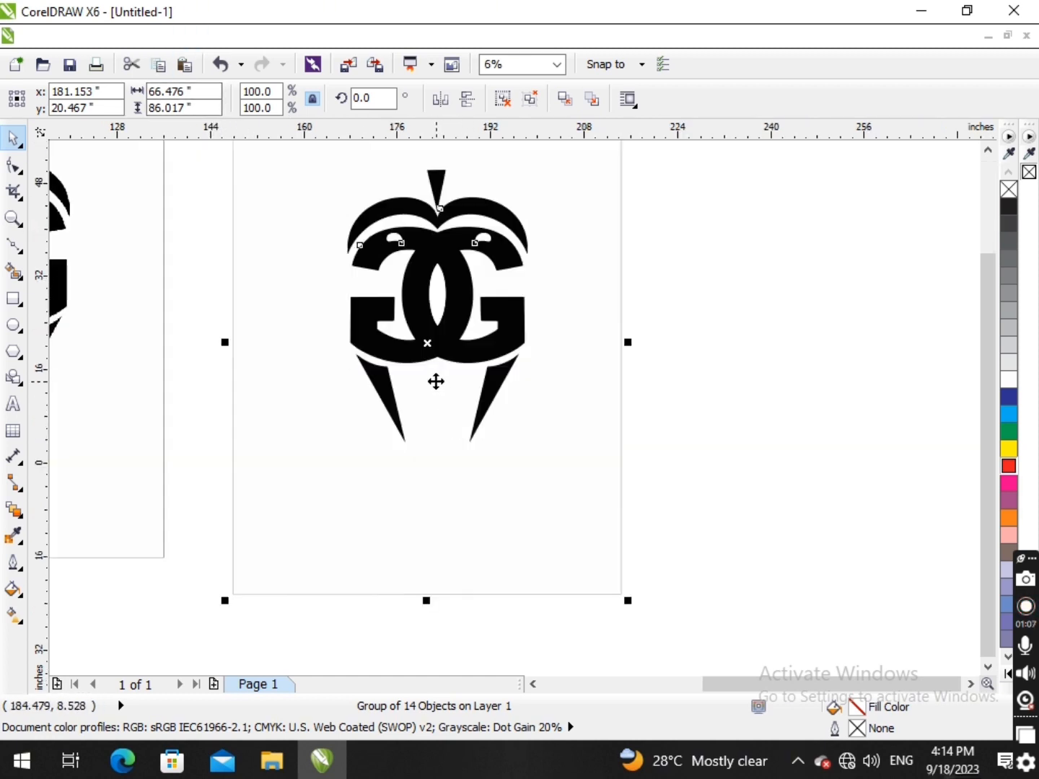
{"action": "scroll", "coordinate": [431, 357], "scroll_direction": "down", "scroll_amount": 2}
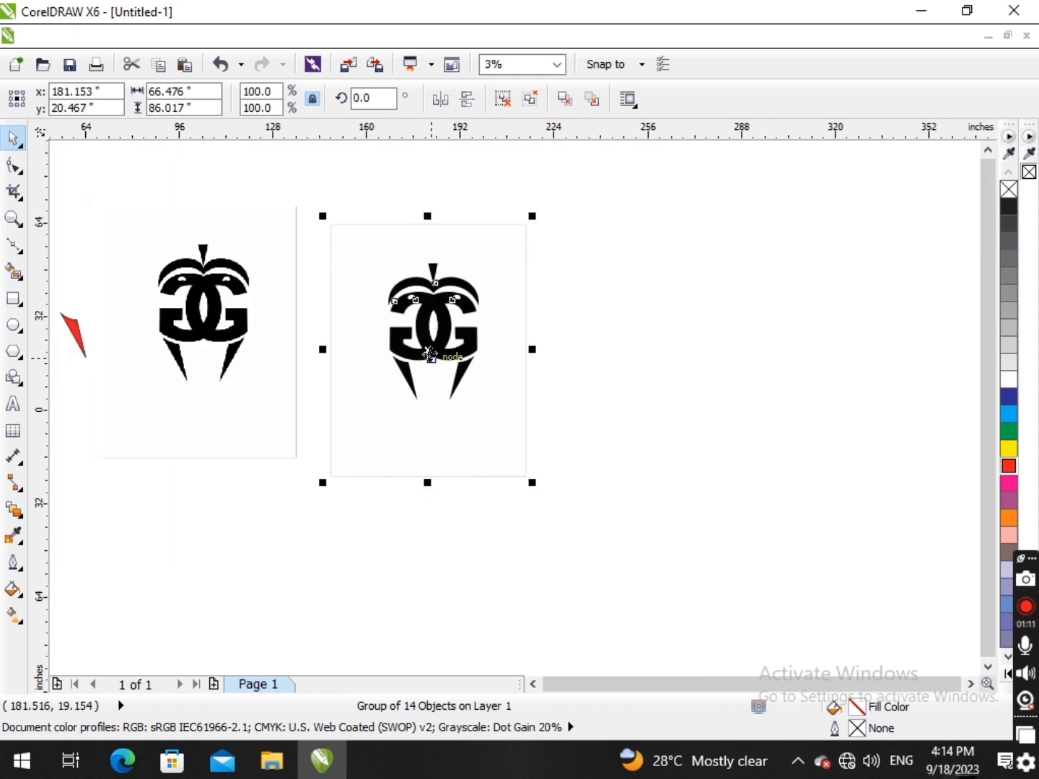
{"action": "scroll", "coordinate": [431, 354], "scroll_direction": "up", "scroll_amount": 1}
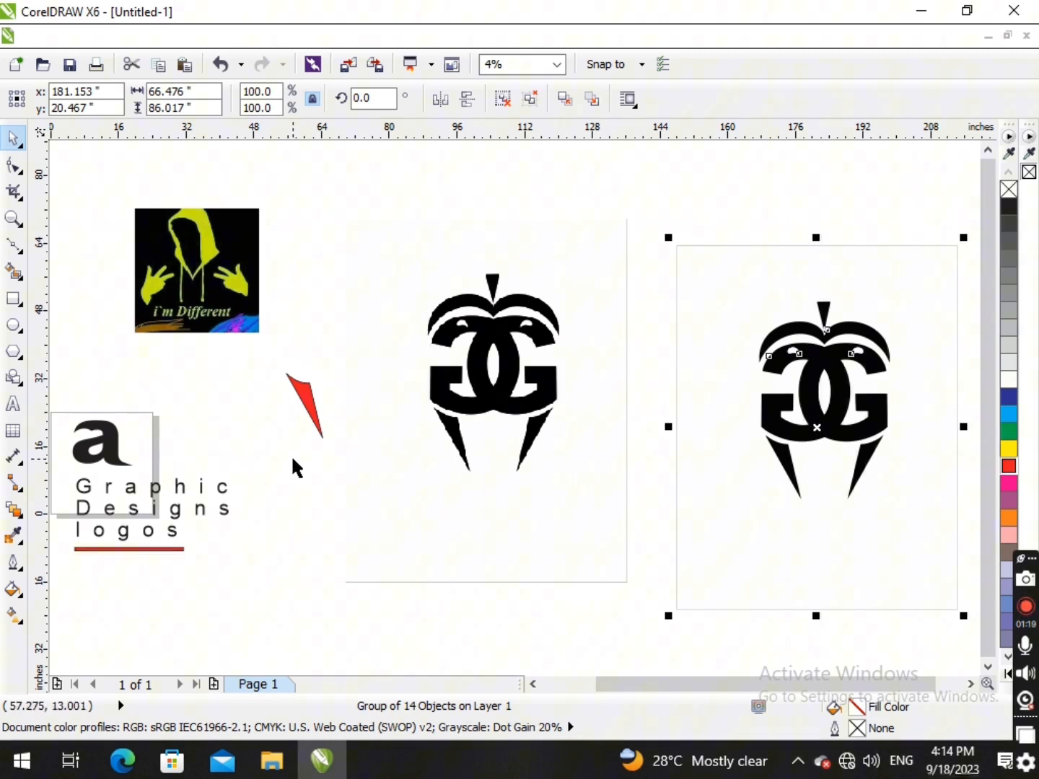
{"action": "scroll", "coordinate": [268, 401], "scroll_direction": "down", "scroll_amount": 1}
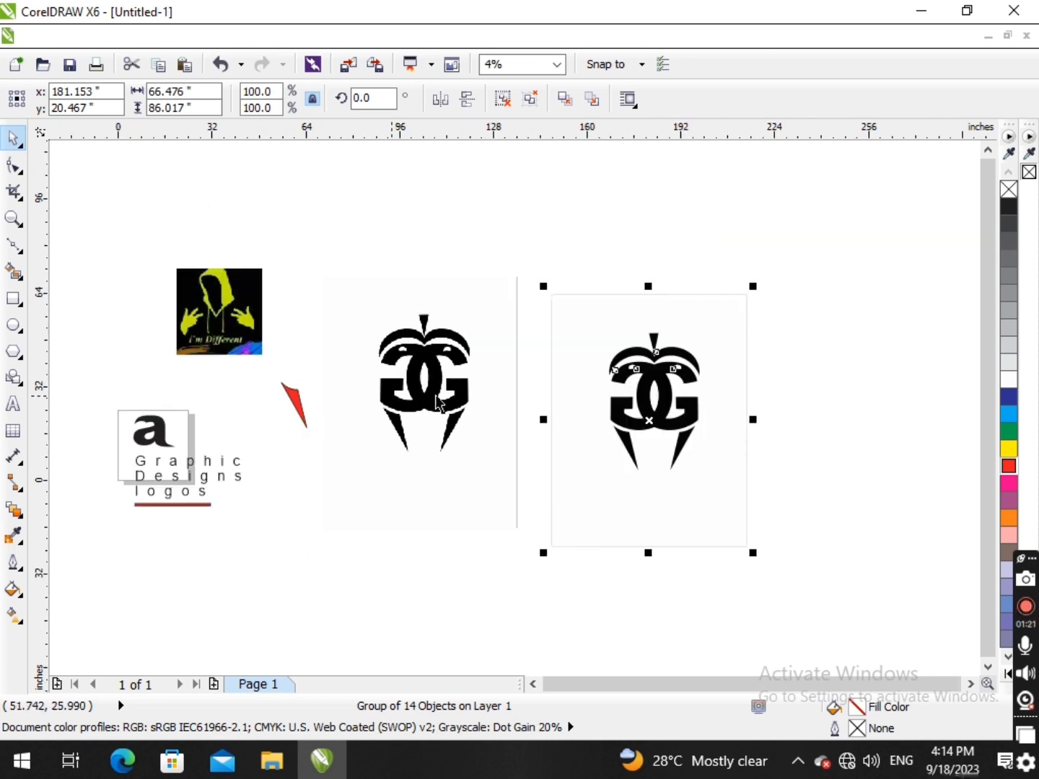
{"action": "scroll", "coordinate": [620, 379], "scroll_direction": "up", "scroll_amount": 2}
- Ungroup the traced GG logo into individual objects and clear the selection
{"action": "left_click_drag", "start_coordinate": [700, 377], "coordinate": [686, 330]}
{"action": "key", "text": "ctrl+z"}
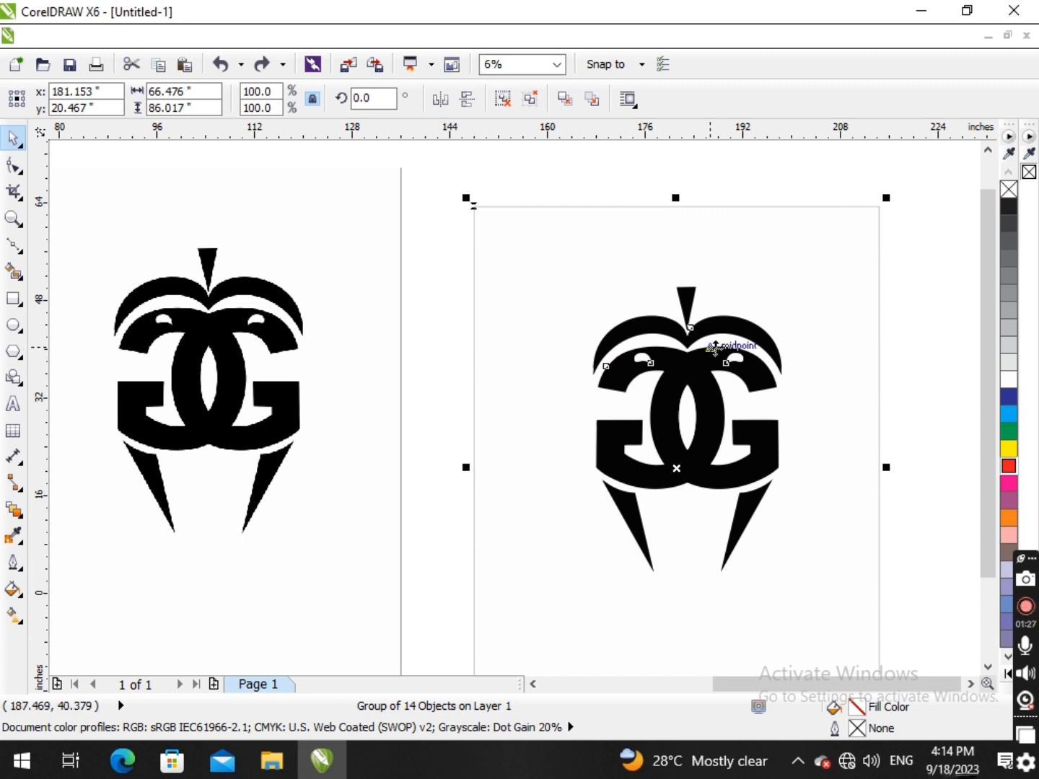
{"action": "left_click", "coordinate": [507, 102]}
{"action": "left_click", "coordinate": [552, 175]}
{"action": "left_click_drag", "start_coordinate": [577, 243], "coordinate": [499, 202]}
{"action": "left_click_drag", "start_coordinate": [575, 249], "coordinate": [511, 237]}
{"action": "key", "text": "Escape"}
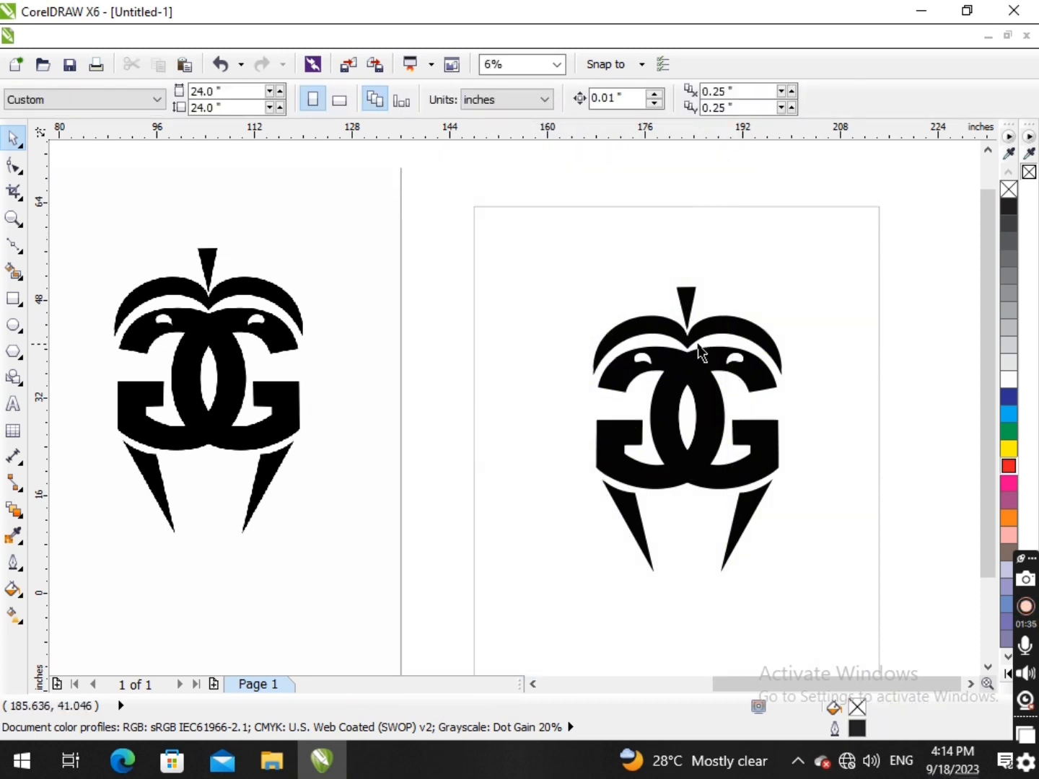
- Pull the stem, upper arch, GG letters and fangs of the traced logo apart as separate pieces
{"action": "left_click_drag", "start_coordinate": [687, 309], "coordinate": [647, 258]}
{"action": "left_click_drag", "start_coordinate": [726, 324], "coordinate": [718, 268]}
{"action": "left_click_drag", "start_coordinate": [738, 354], "coordinate": [814, 348]}
{"action": "key", "text": "Delete"}
{"action": "left_click", "coordinate": [731, 514]}
{"action": "left_click_drag", "start_coordinate": [746, 524], "coordinate": [773, 523]}
{"action": "left_click_drag", "start_coordinate": [638, 513], "coordinate": [542, 478]}
{"action": "left_click_drag", "start_coordinate": [775, 514], "coordinate": [774, 486]}
{"action": "left_click_drag", "start_coordinate": [753, 452], "coordinate": [650, 435]}
- Undo the moves of the traced logo's pieces and clear the selection
{"action": "key", "text": "ctrl+z"}
{"action": "key", "text": "ctrl+z"}
{"action": "key", "text": "ctrl+z"}
{"action": "key", "text": "ctrl+z"}
{"action": "key", "text": "ctrl+z"}
{"action": "key", "text": "ctrl+z"}
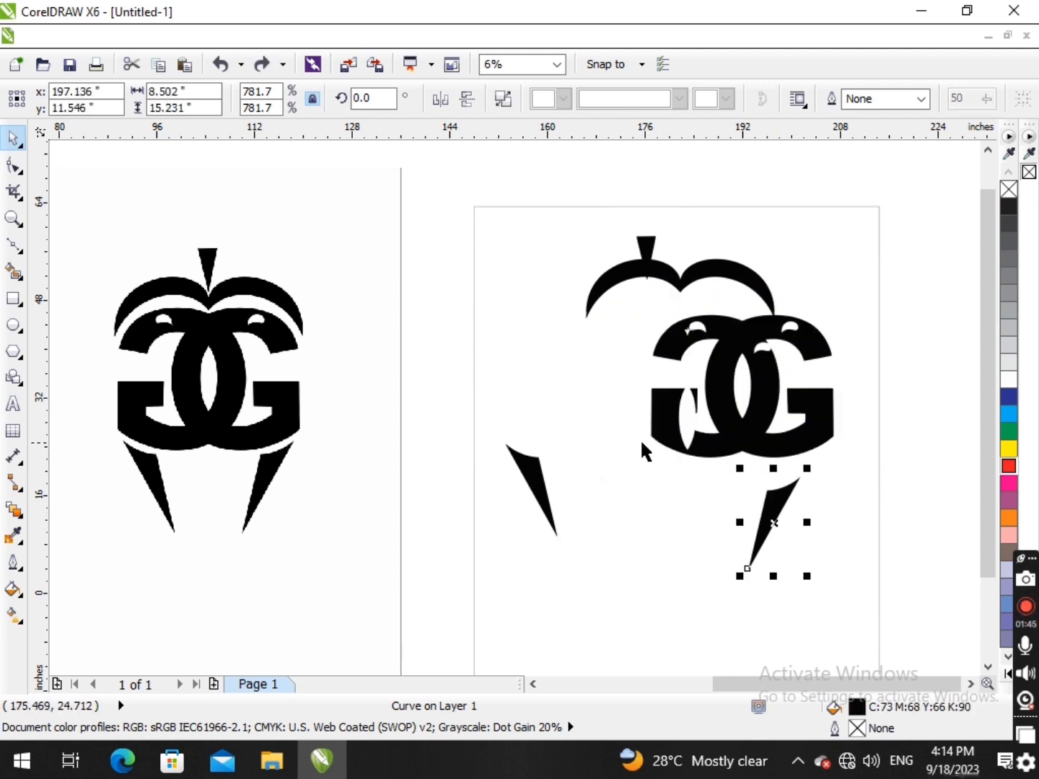
{"action": "key", "text": "ctrl+z"}
{"action": "key", "text": "ctrl+z"}
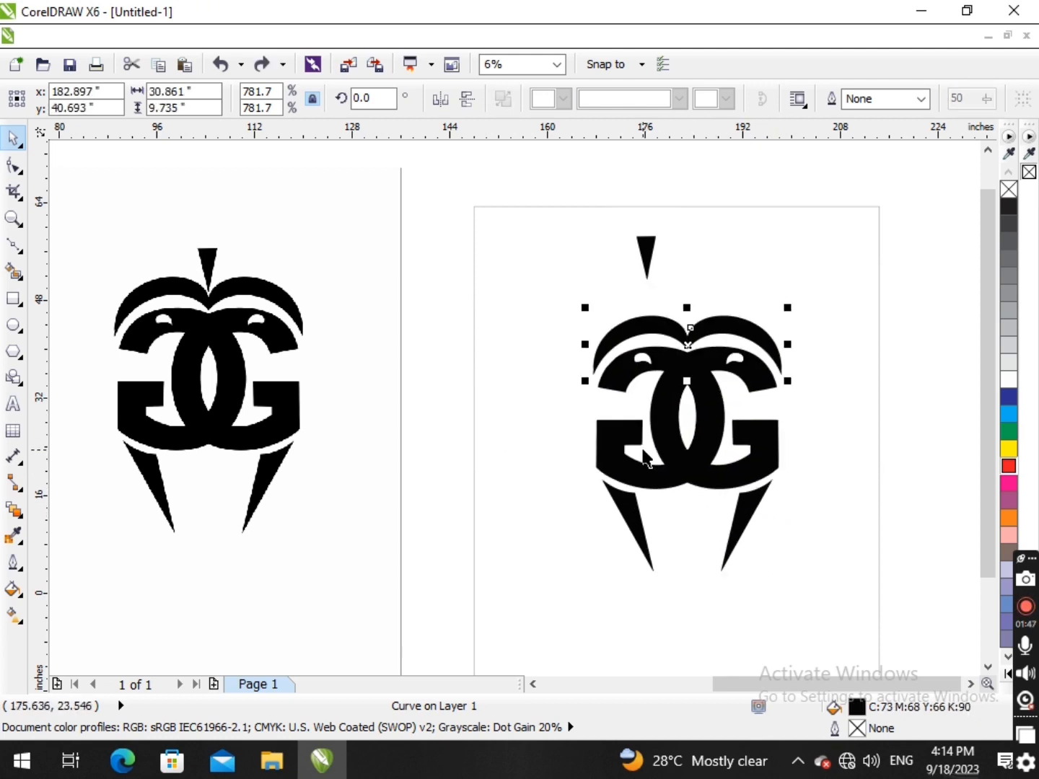
{"action": "key", "text": "Escape"}
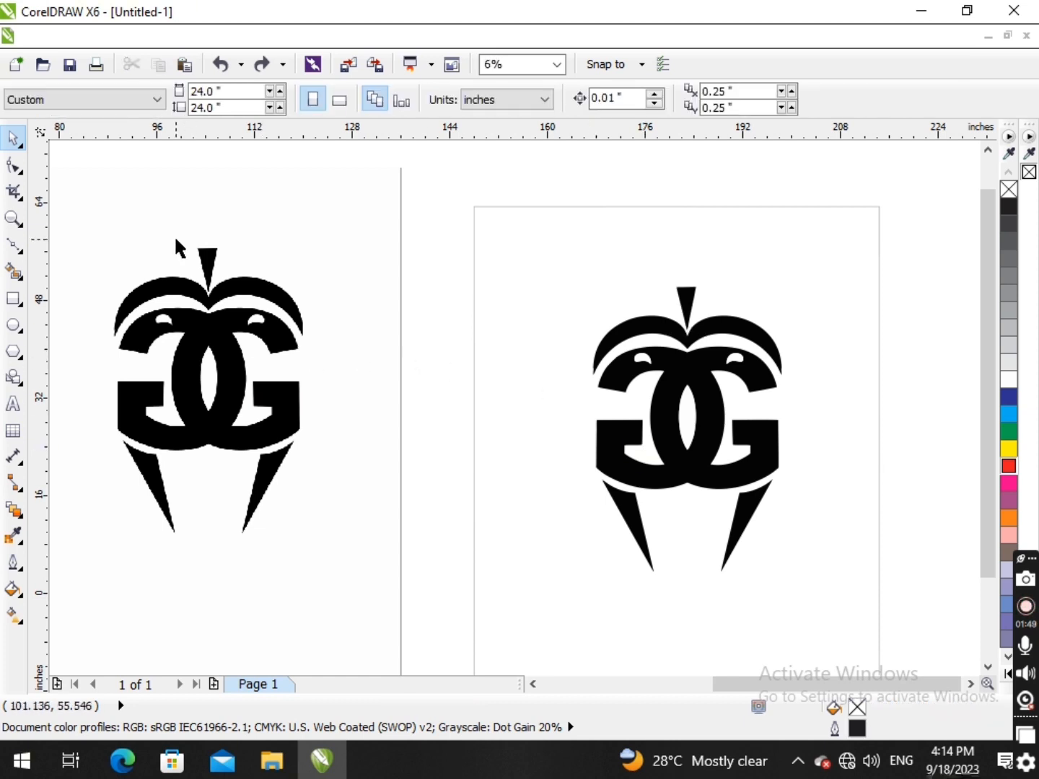
- Examine the original bitmap's stem edge at pixel level, along with the curved edges of the traced vector logo
{"action": "scroll", "coordinate": [184, 256], "scroll_direction": "up", "scroll_amount": 3}
{"action": "scroll", "coordinate": [217, 233], "scroll_direction": "up", "scroll_amount": 6}
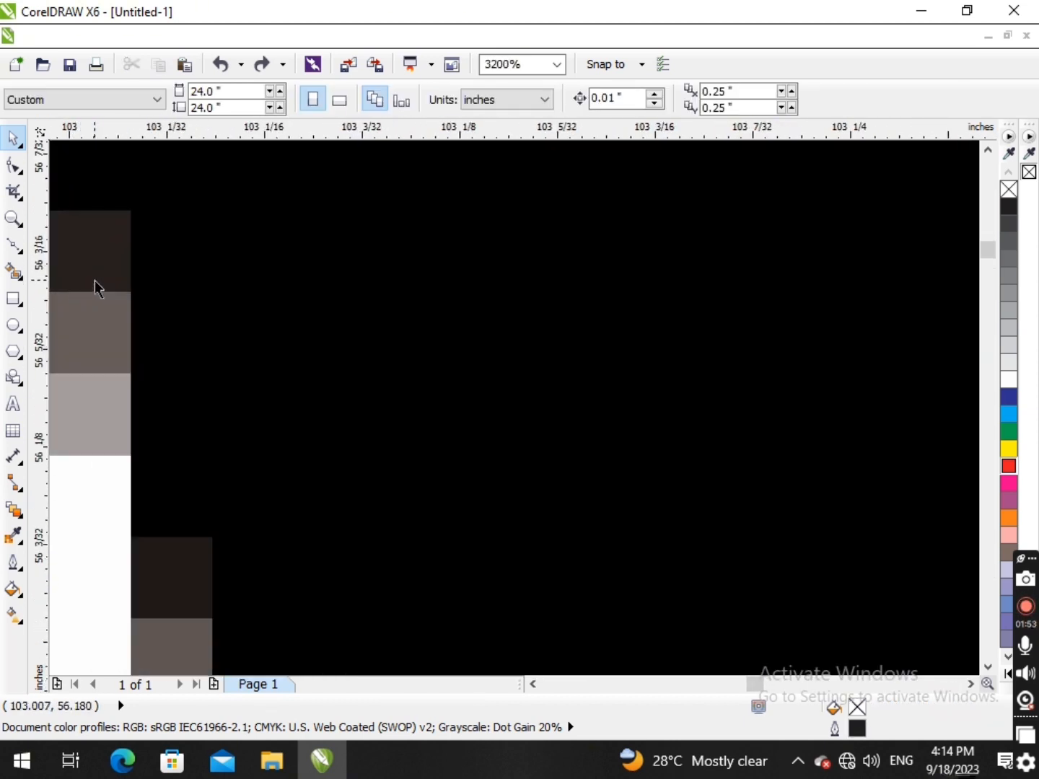
{"action": "scroll", "coordinate": [95, 281], "scroll_direction": "down", "scroll_amount": 4}
{"action": "scroll", "coordinate": [105, 292], "scroll_direction": "up", "scroll_amount": 1}
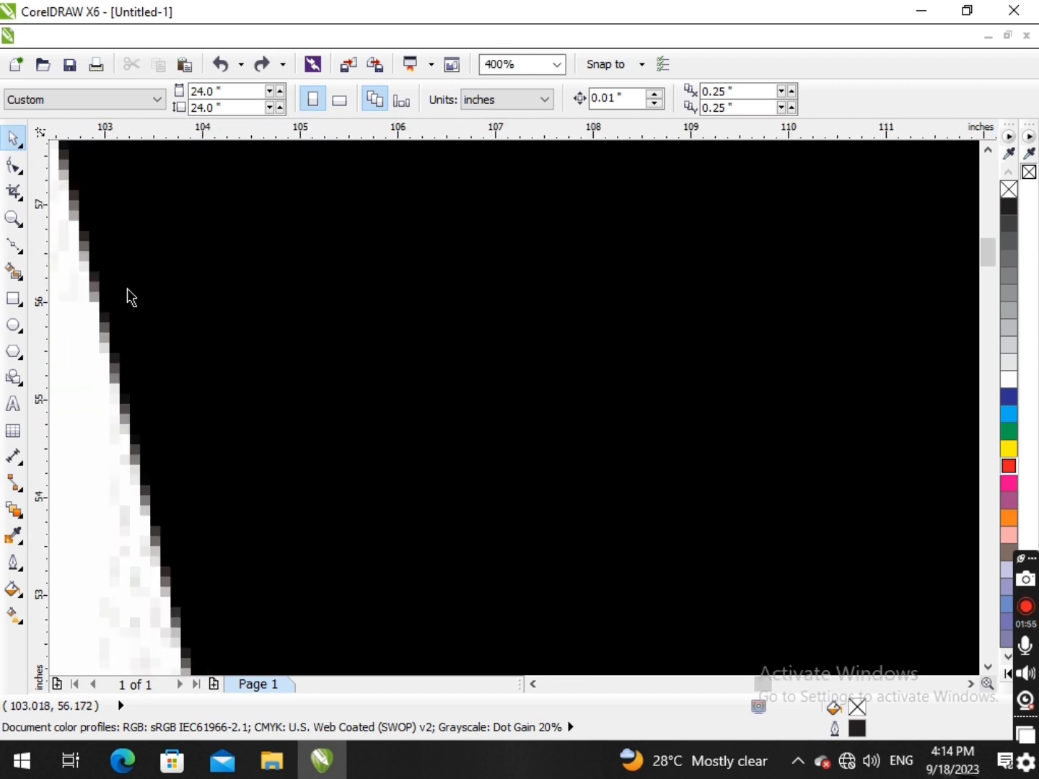
{"action": "scroll", "coordinate": [575, 283], "scroll_direction": "down", "scroll_amount": 7}
{"action": "scroll", "coordinate": [797, 334], "scroll_direction": "up", "scroll_amount": 1}
{"action": "scroll", "coordinate": [794, 329], "scroll_direction": "up", "scroll_amount": 4}
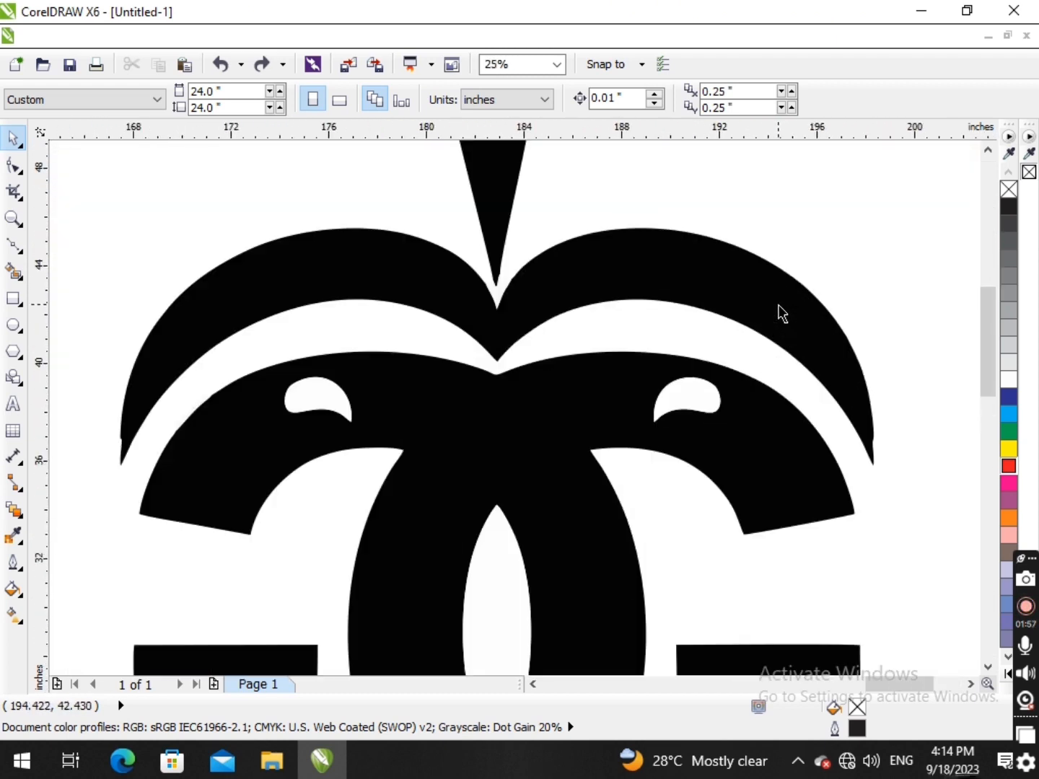
{"action": "scroll", "coordinate": [721, 296], "scroll_direction": "down", "scroll_amount": 3}
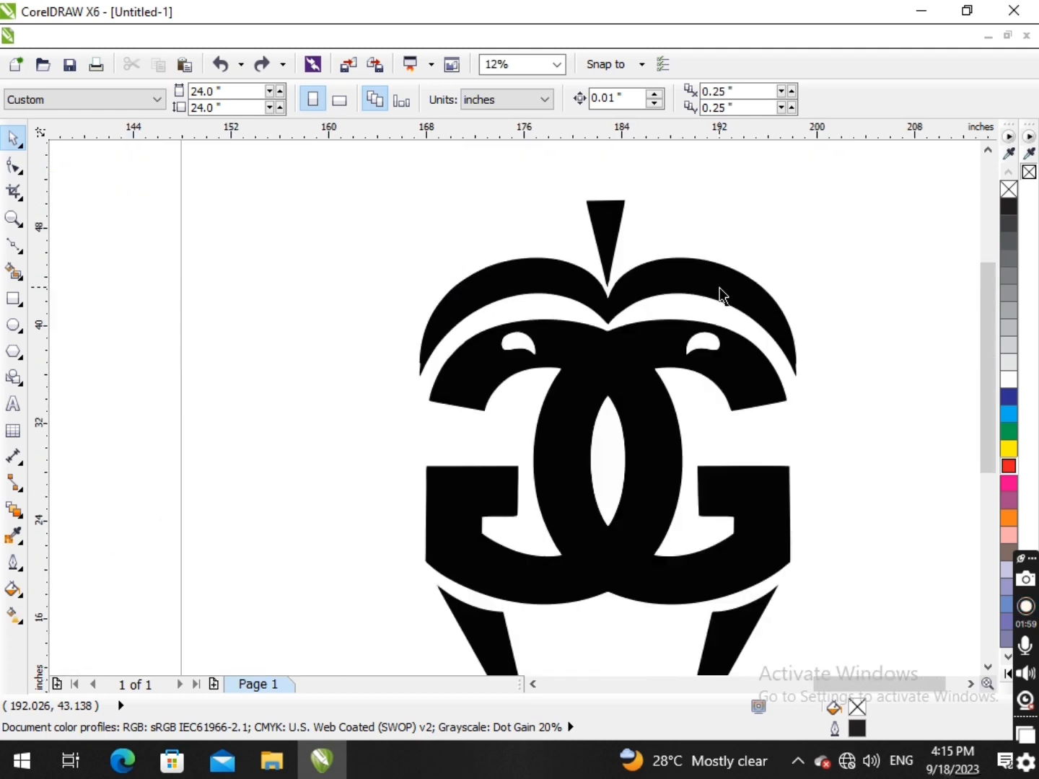
{"action": "scroll", "coordinate": [655, 296], "scroll_direction": "down", "scroll_amount": 2}
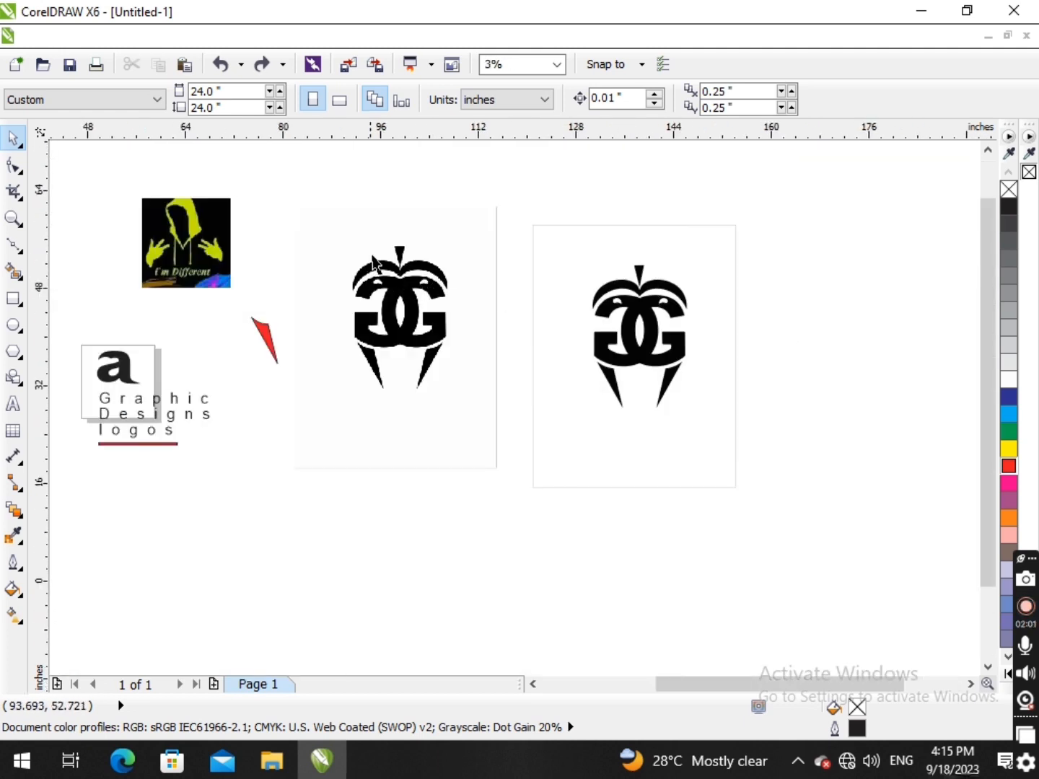
- Compare the overall GG letter shapes in the original bitmap and the traced vector logo at equal magnification
{"action": "scroll", "coordinate": [415, 280], "scroll_direction": "up", "scroll_amount": 2}
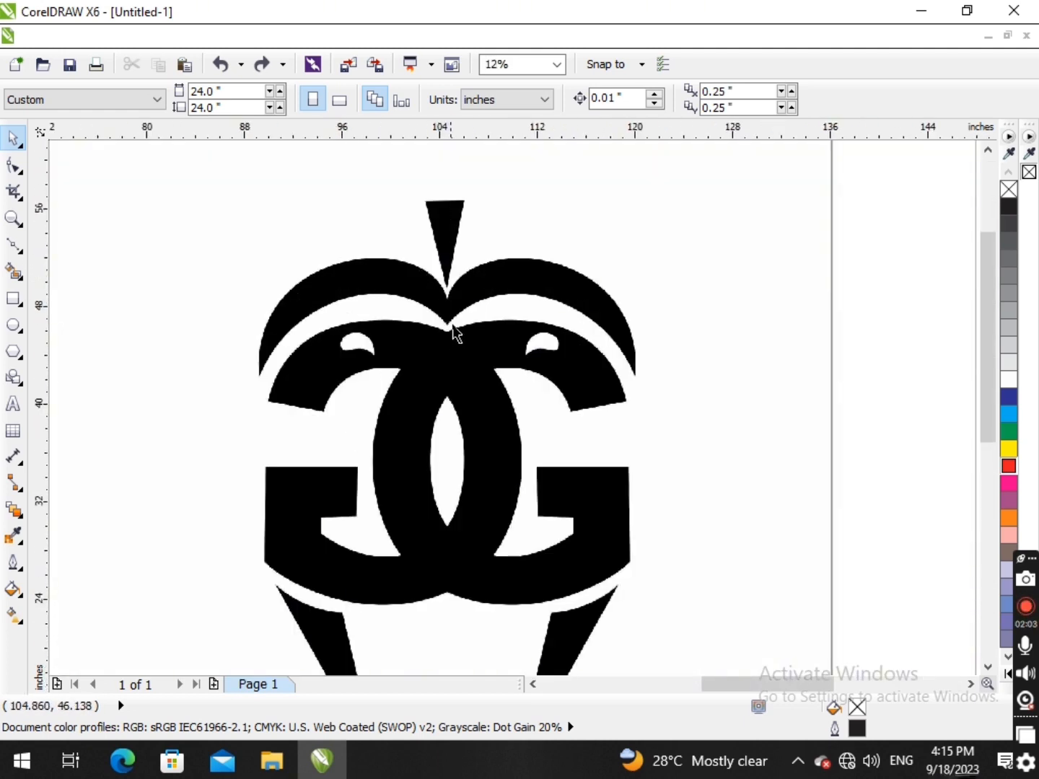
{"action": "scroll", "coordinate": [776, 348], "scroll_direction": "down", "scroll_amount": 2}
{"action": "scroll", "coordinate": [776, 348], "scroll_direction": "up", "scroll_amount": 2}
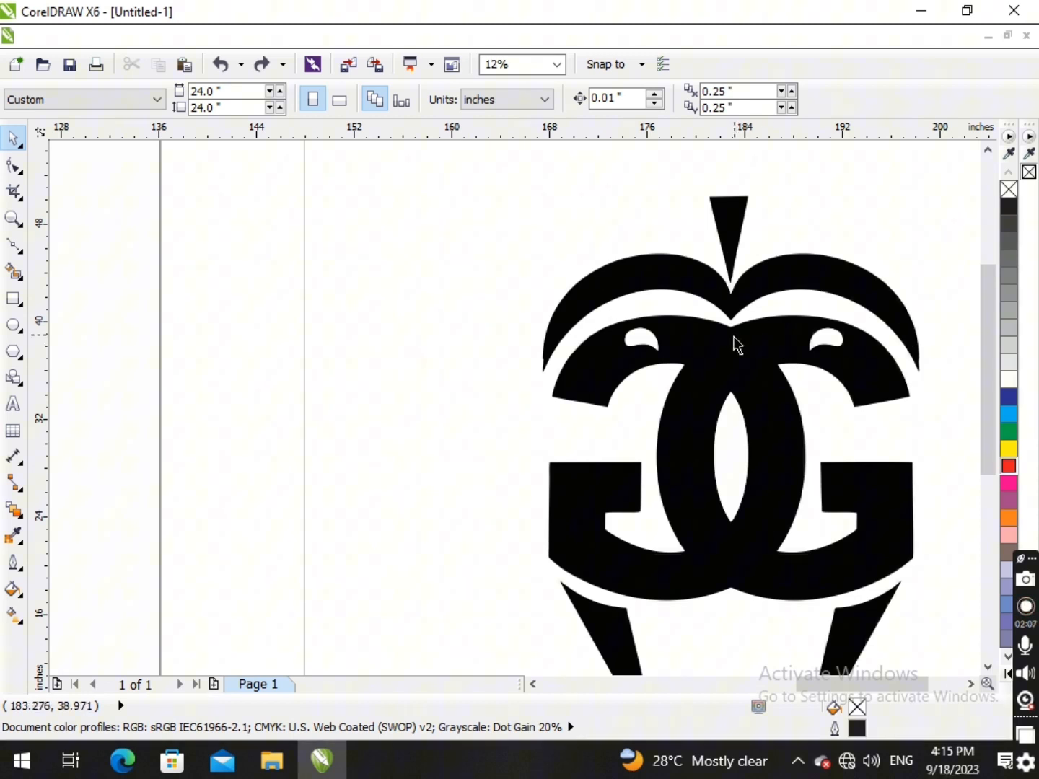
{"action": "scroll", "coordinate": [620, 325], "scroll_direction": "down", "scroll_amount": 2}
{"action": "scroll", "coordinate": [426, 326], "scroll_direction": "up", "scroll_amount": 2}
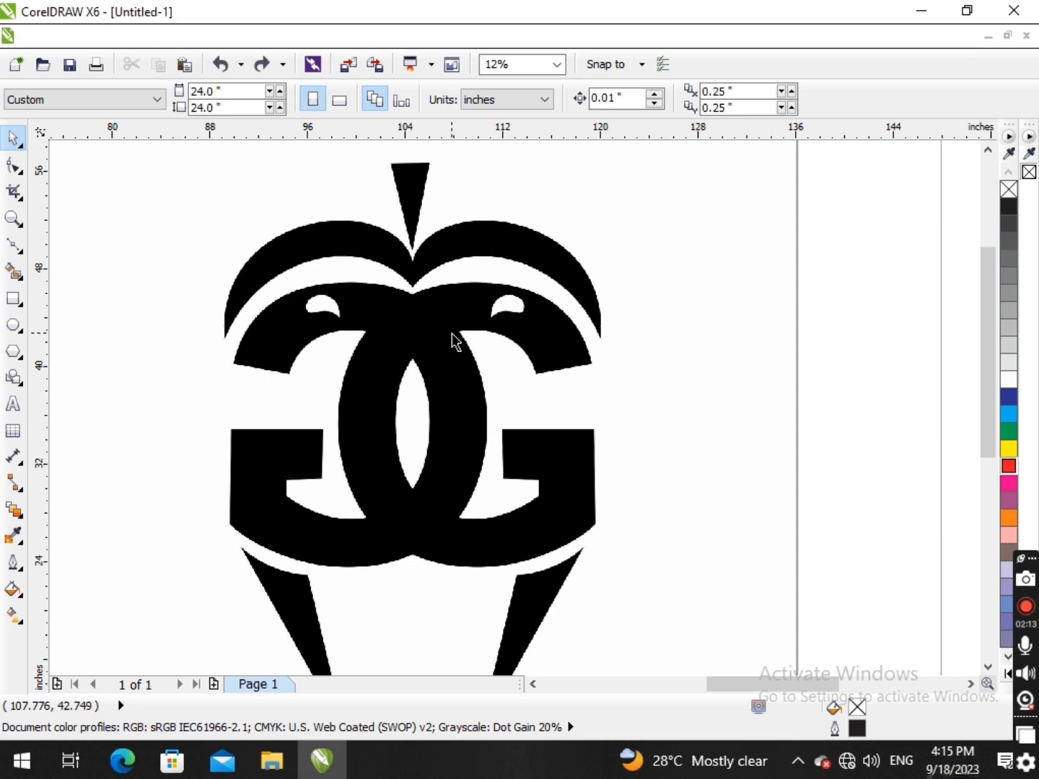
{"action": "scroll", "coordinate": [451, 332], "scroll_direction": "down", "scroll_amount": 2}
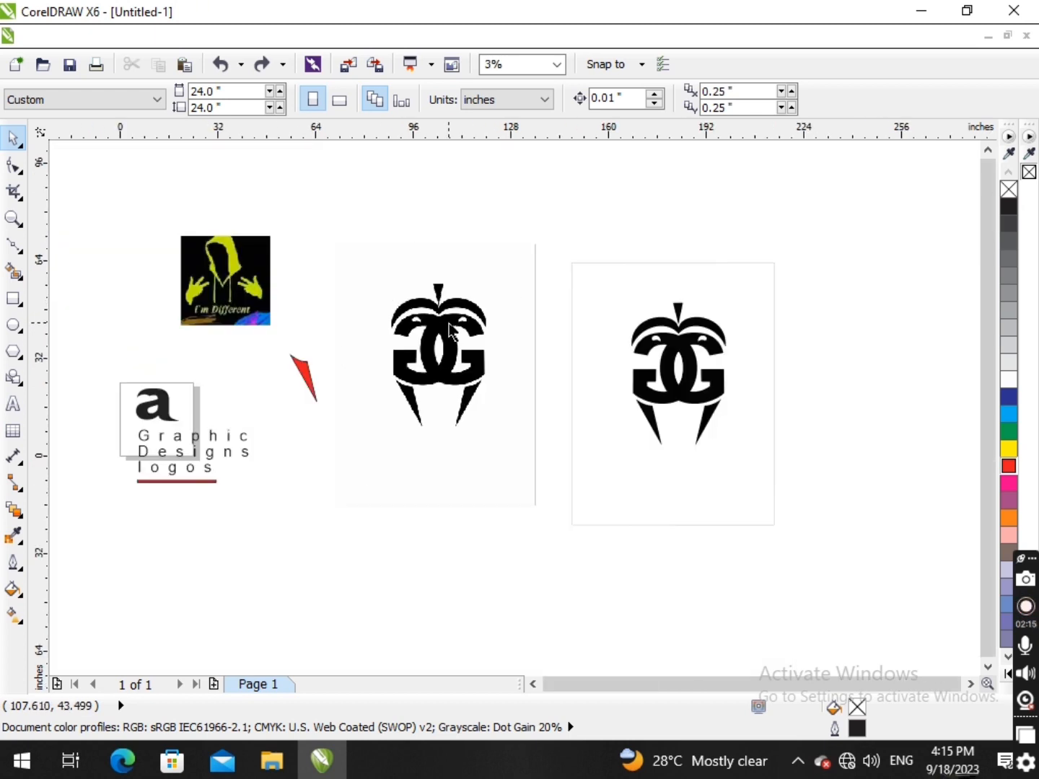
{"action": "scroll", "coordinate": [449, 331], "scroll_direction": "up", "scroll_amount": 1}
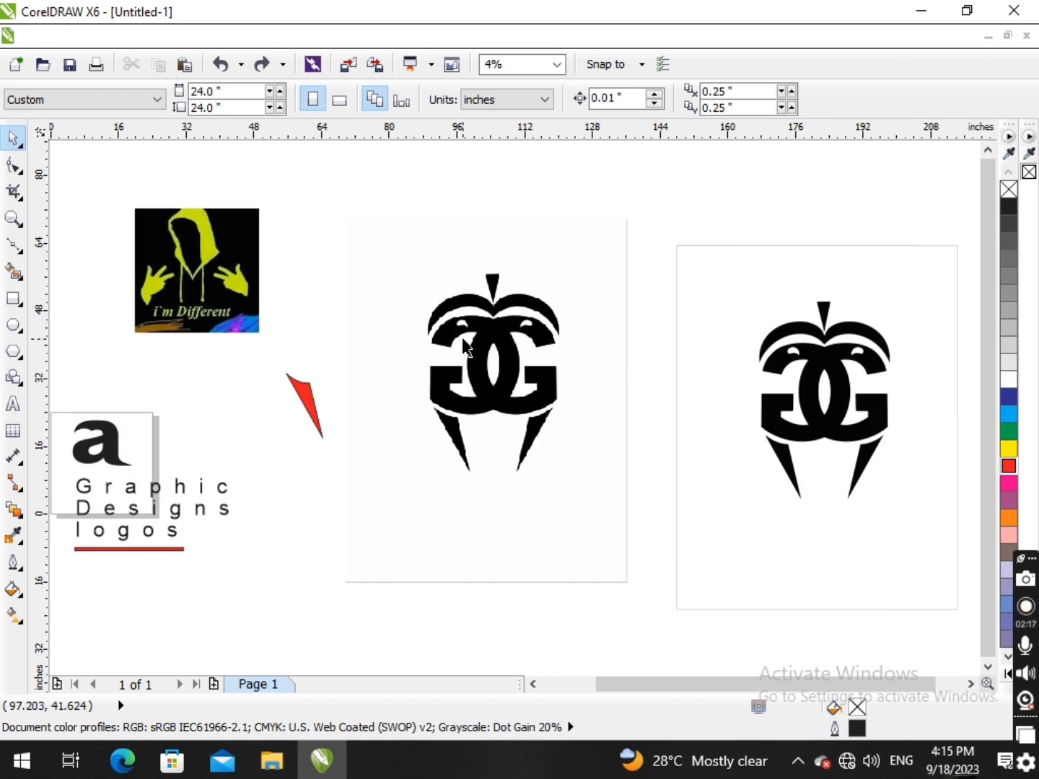